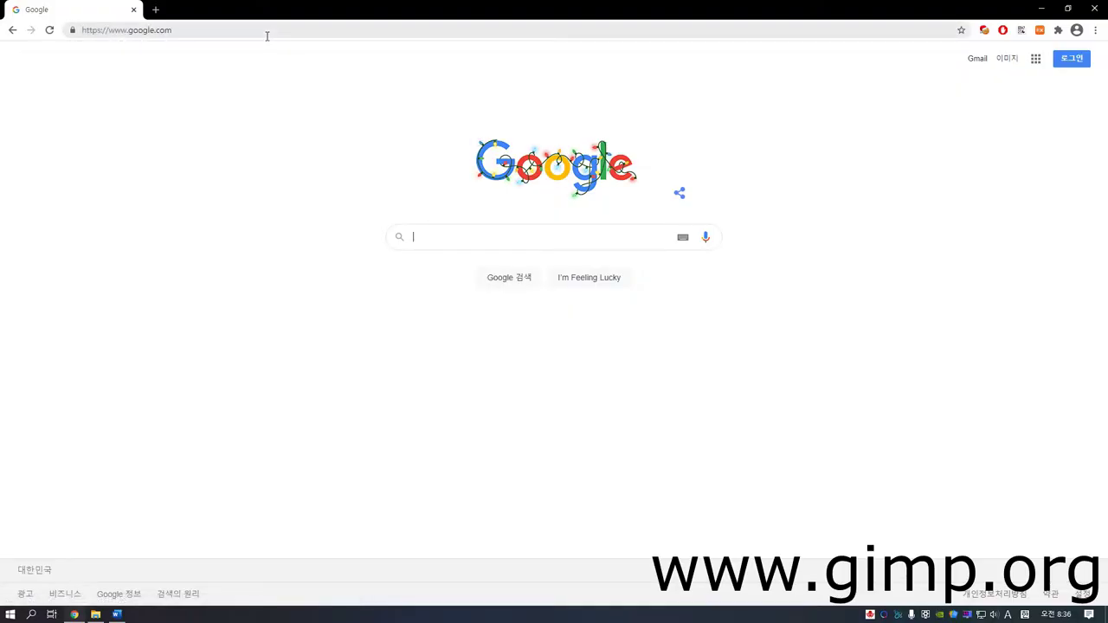
{"action": "left_click", "coordinate": [266, 36]}
{"action": "type", "text": "www.gimp.org"}
{"action": "key", "text": "Return"}
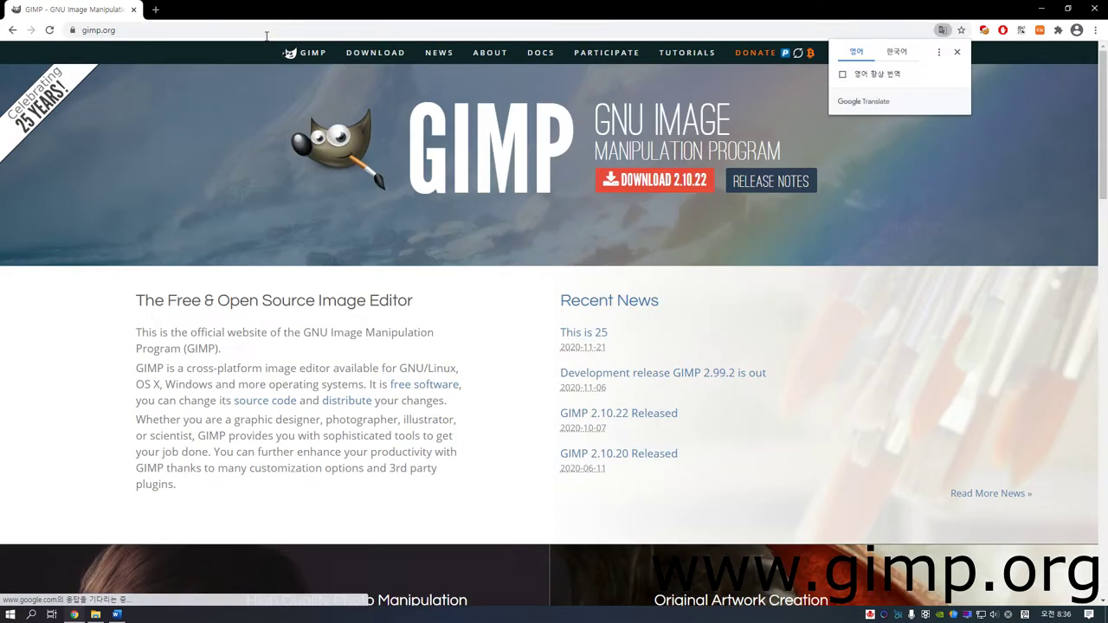
{"action": "left_click", "coordinate": [669, 187]}
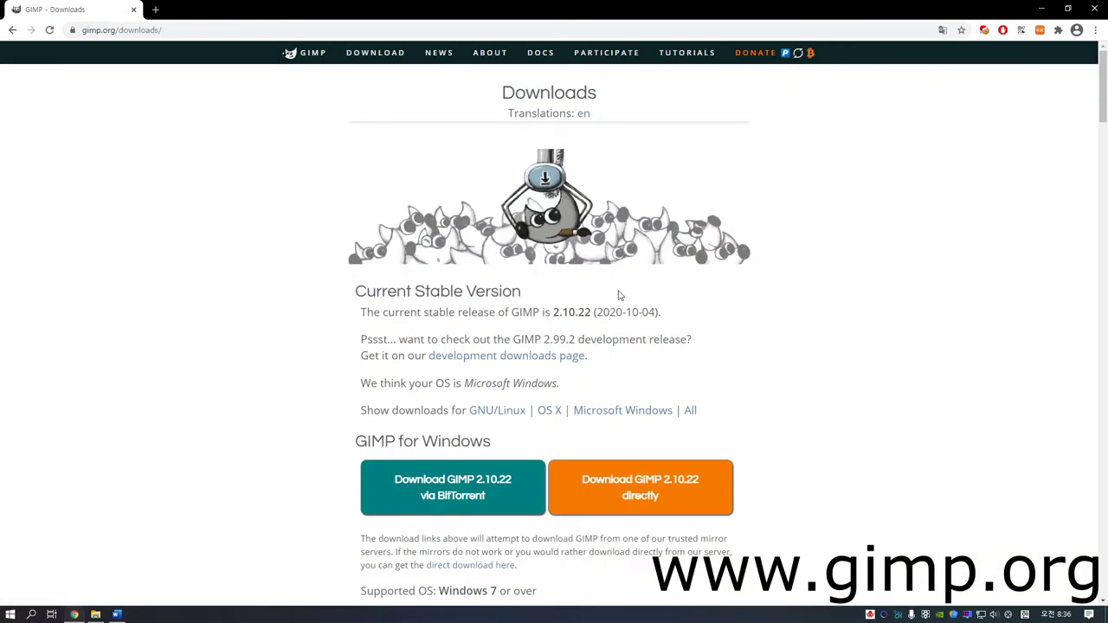
Download the GIMP 2.10.22 installer directly from the GIMP for Windows section
{"action": "left_click_drag", "start_coordinate": [553, 312], "coordinate": [592, 313]}
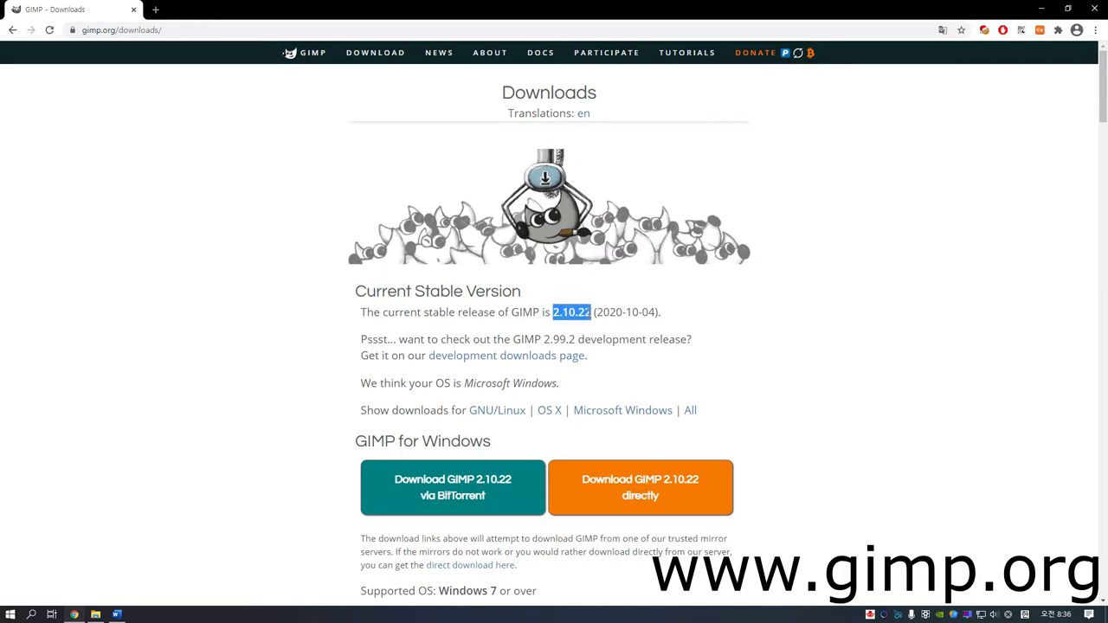
{"action": "scroll", "coordinate": [590, 312], "scroll_direction": "down", "scroll_amount": 2}
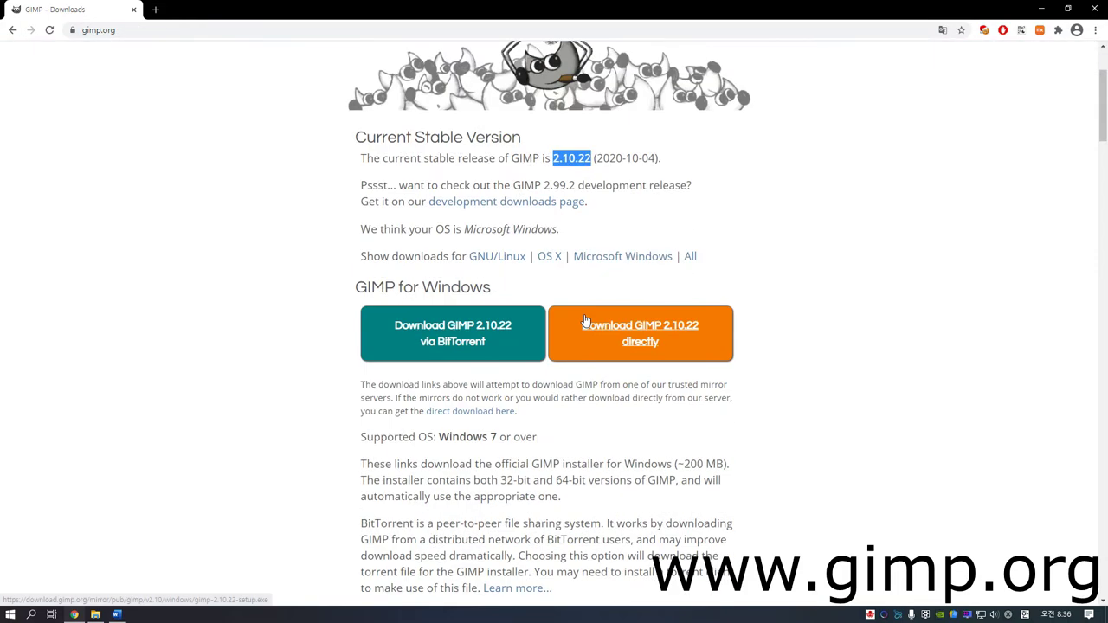
{"action": "scroll", "coordinate": [589, 321], "scroll_direction": "down", "scroll_amount": 2}
{"action": "scroll", "coordinate": [571, 150], "scroll_direction": "up", "scroll_amount": 2}
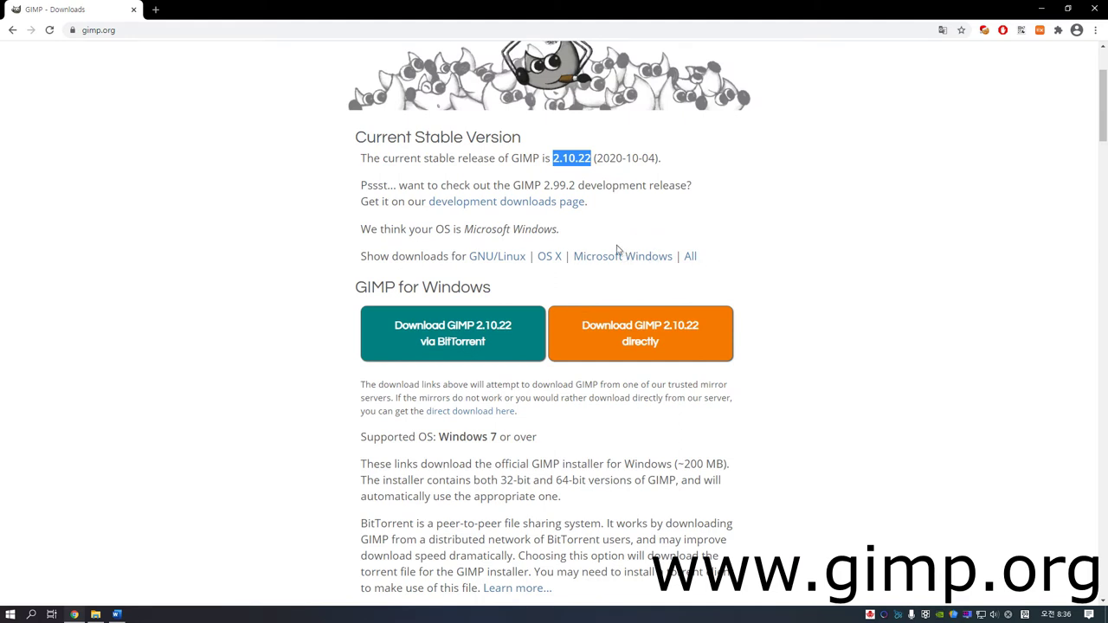
{"action": "left_click", "coordinate": [520, 260]}
{"action": "left_click", "coordinate": [558, 258]}
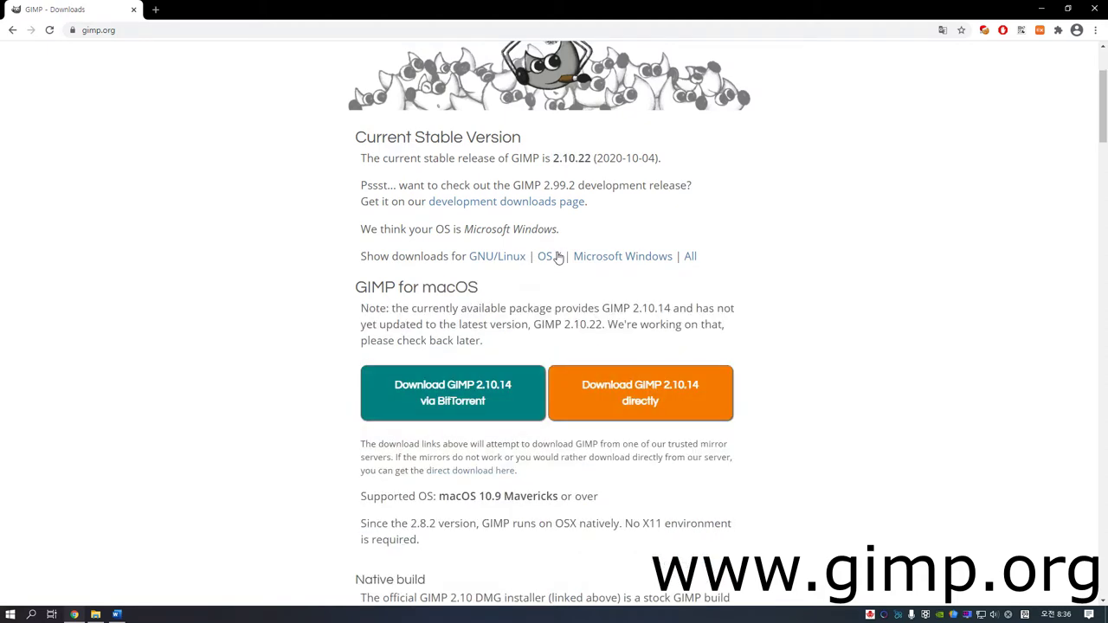
{"action": "left_click", "coordinate": [610, 259]}
{"action": "left_click", "coordinate": [689, 257]}
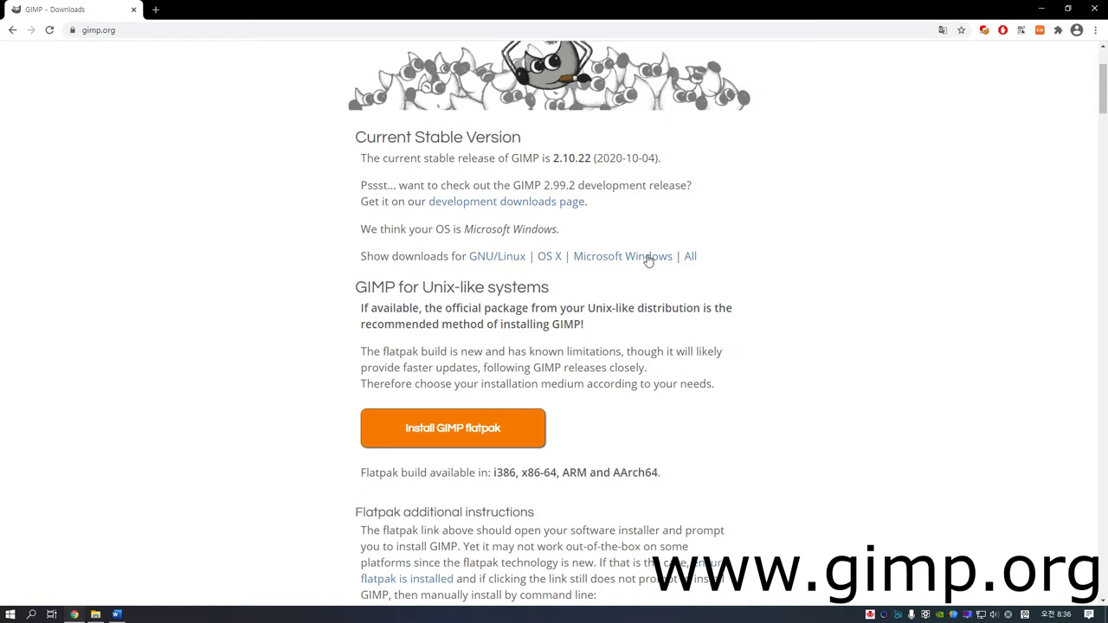
{"action": "left_click", "coordinate": [647, 259]}
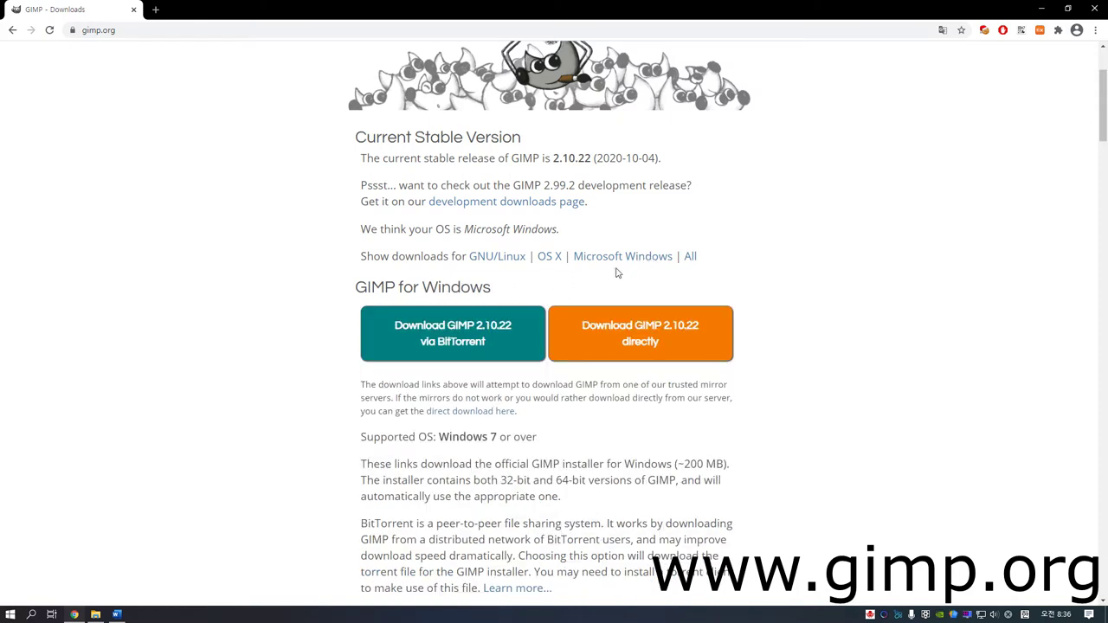
{"action": "left_click_drag", "start_coordinate": [492, 287], "coordinate": [354, 293]}
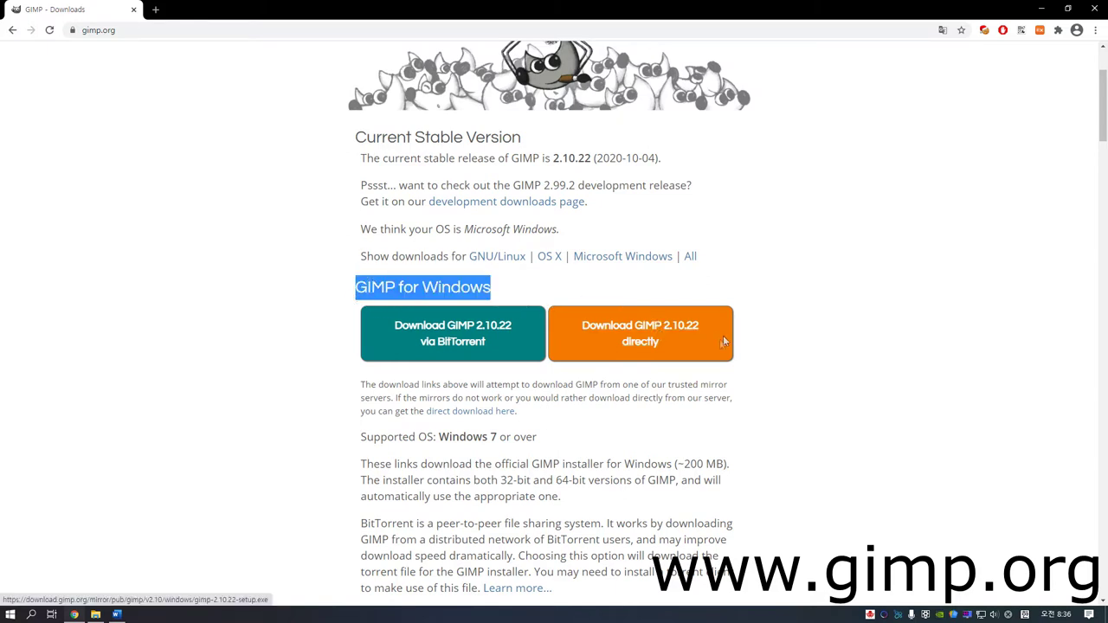
{"action": "left_click", "coordinate": [643, 330]}
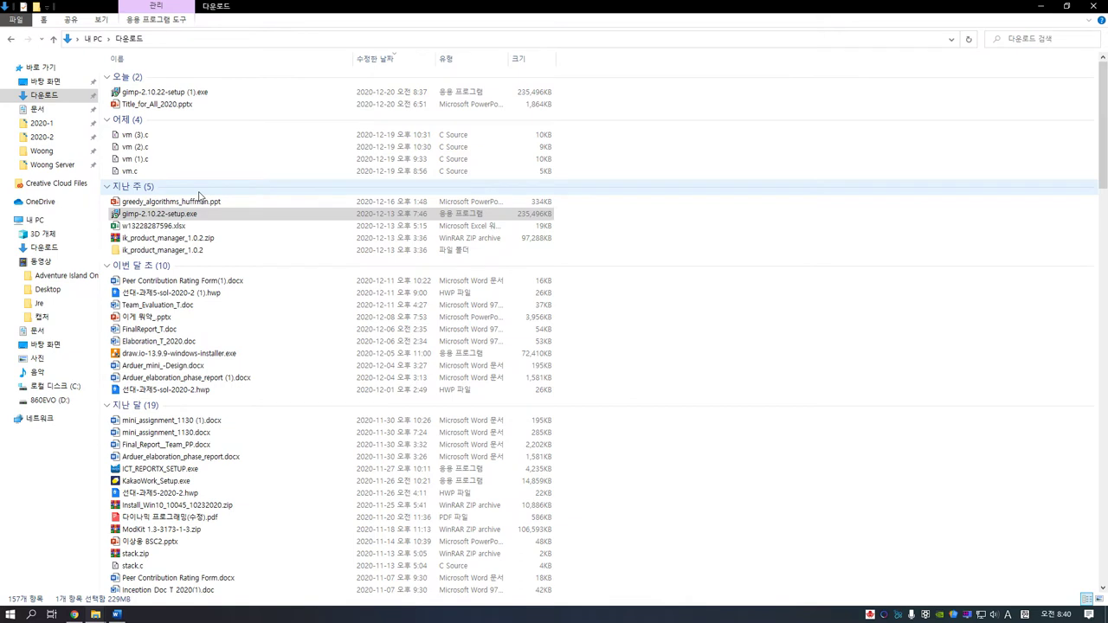
Run gimp-2.10.22-setup.exe for all users and approve the administrator prompt
{"action": "double_click", "coordinate": [185, 215]}
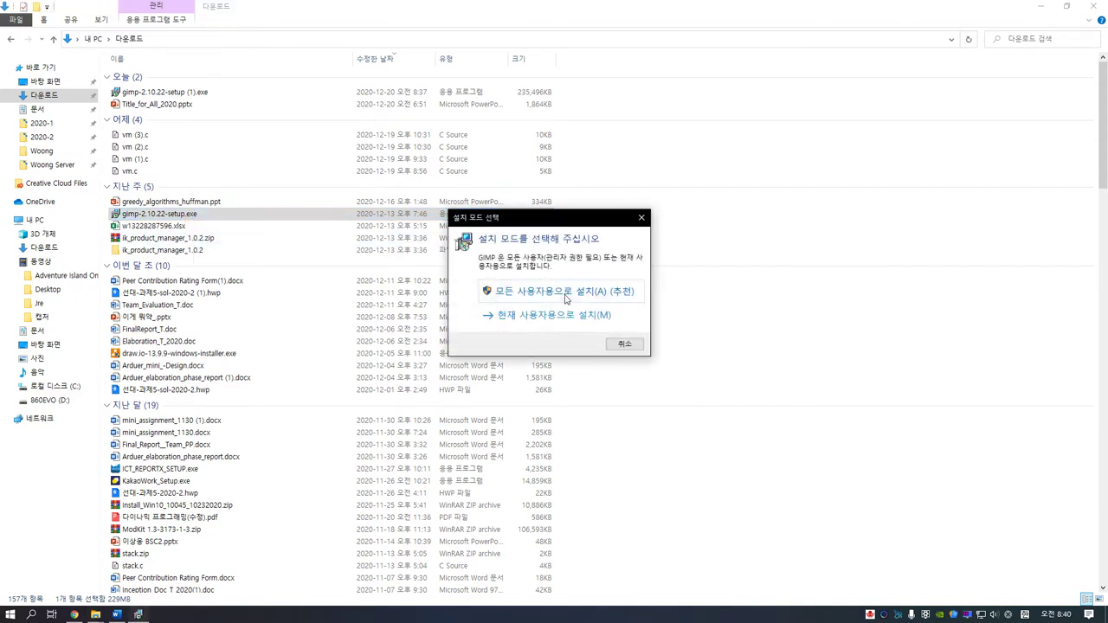
{"action": "left_click", "coordinate": [568, 295]}
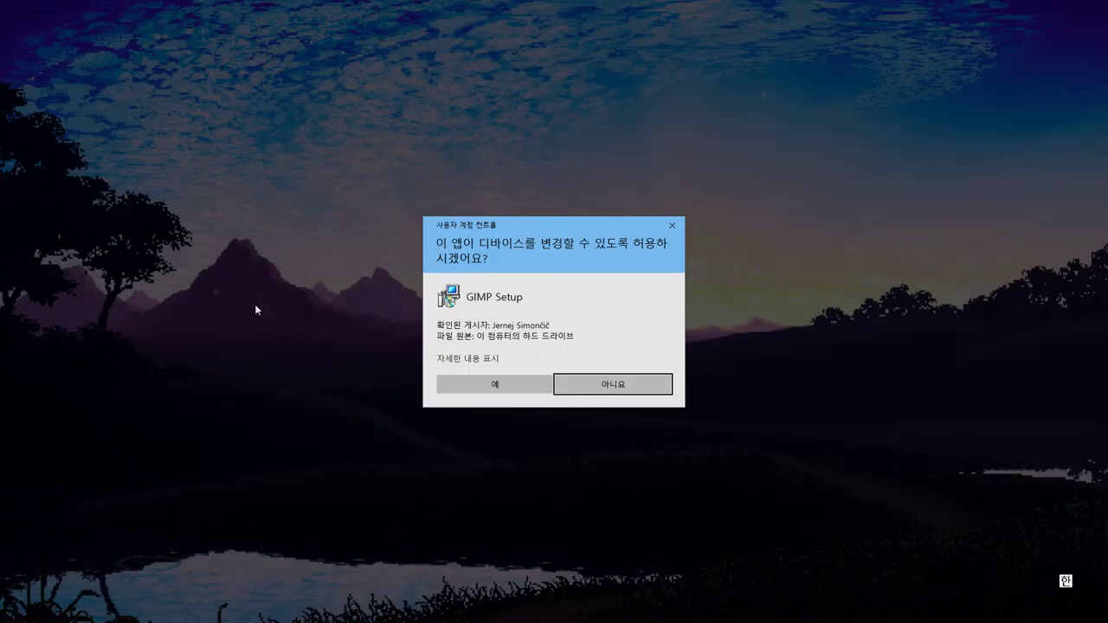
{"action": "left_click", "coordinate": [465, 375]}
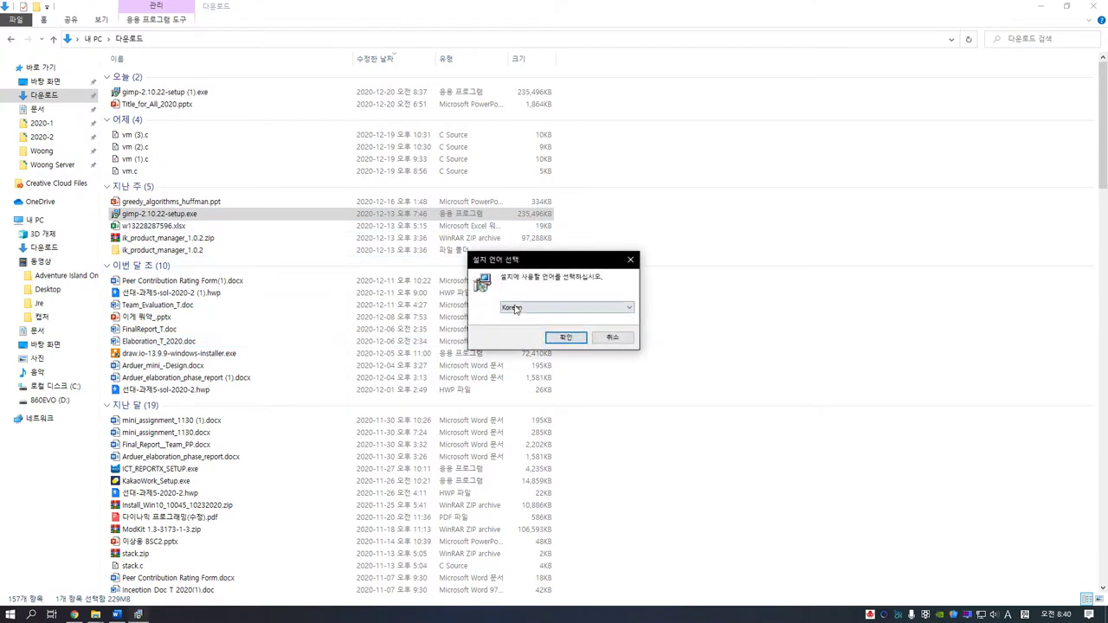
{"action": "left_click_drag", "start_coordinate": [515, 264], "coordinate": [381, 184]}
Choose English as the setup language and install GIMP
{"action": "left_click", "coordinate": [397, 228]}
{"action": "scroll", "coordinate": [397, 243], "scroll_direction": "up", "scroll_amount": 2}
{"action": "scroll", "coordinate": [398, 243], "scroll_direction": "up", "scroll_amount": 2}
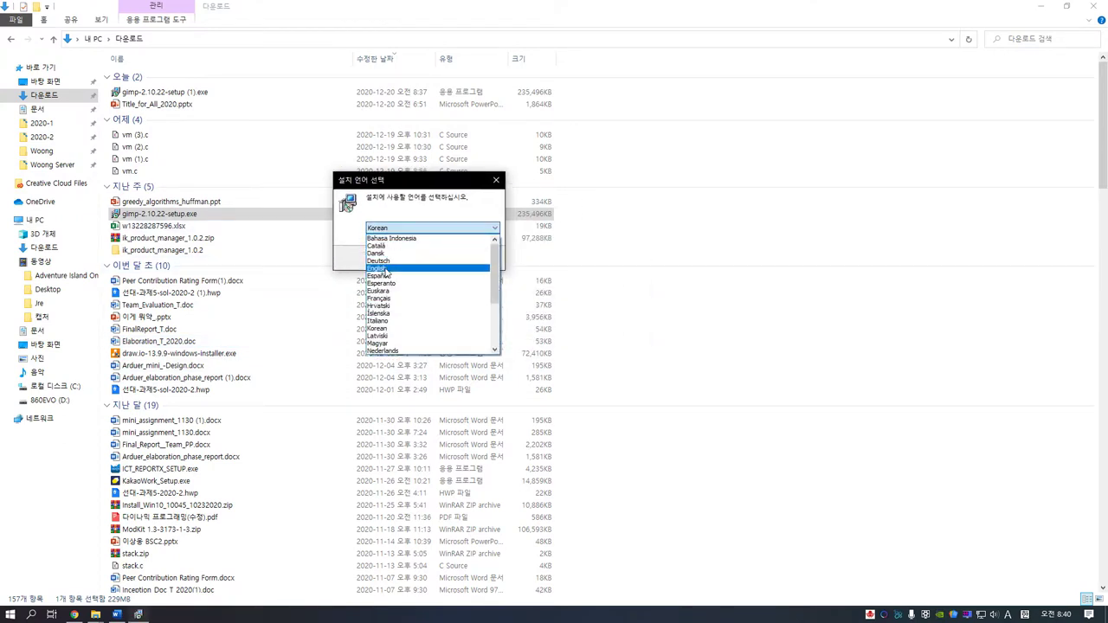
{"action": "left_click", "coordinate": [385, 269]}
{"action": "left_click", "coordinate": [430, 258]}
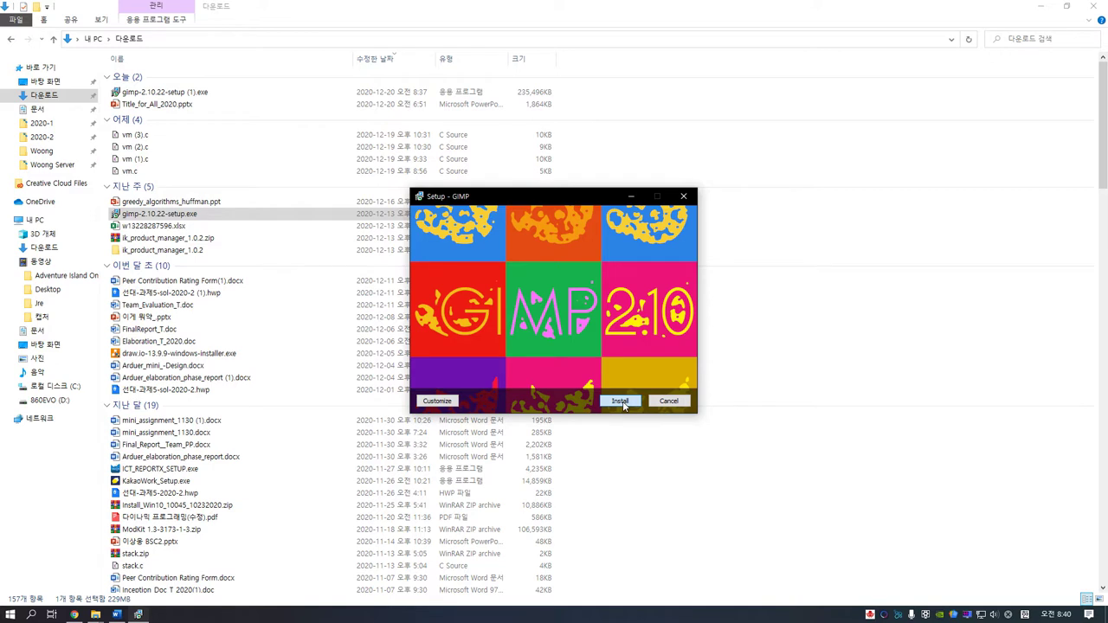
{"action": "left_click", "coordinate": [621, 401]}
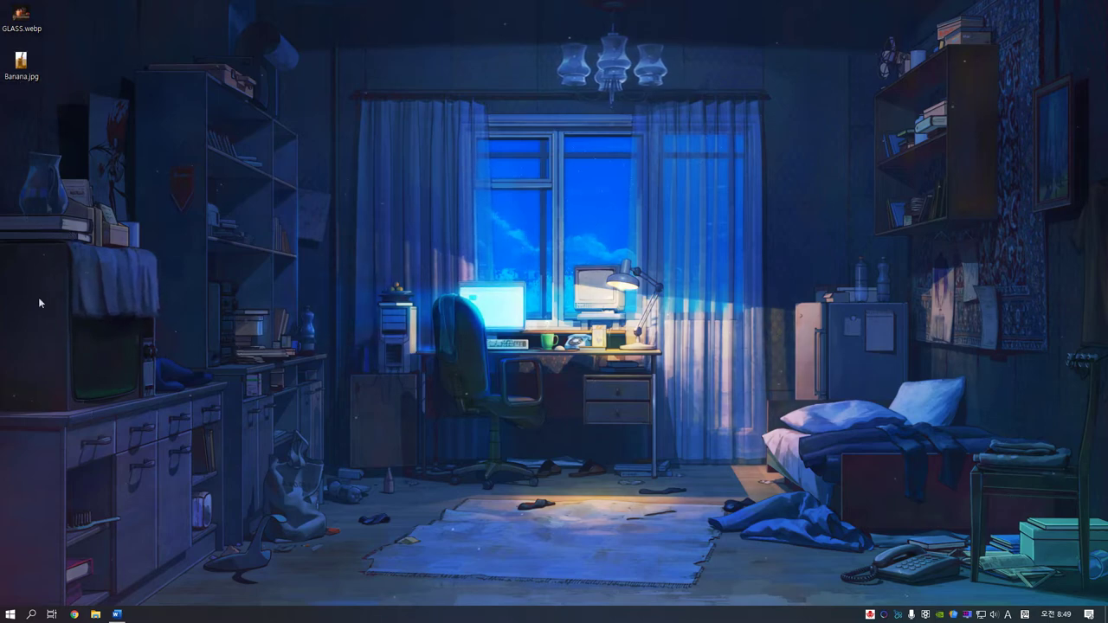
{"action": "left_click", "coordinate": [11, 615]}
Launch GIMP and set the Preferences theme to Dark
{"action": "left_click", "coordinate": [455, 482]}
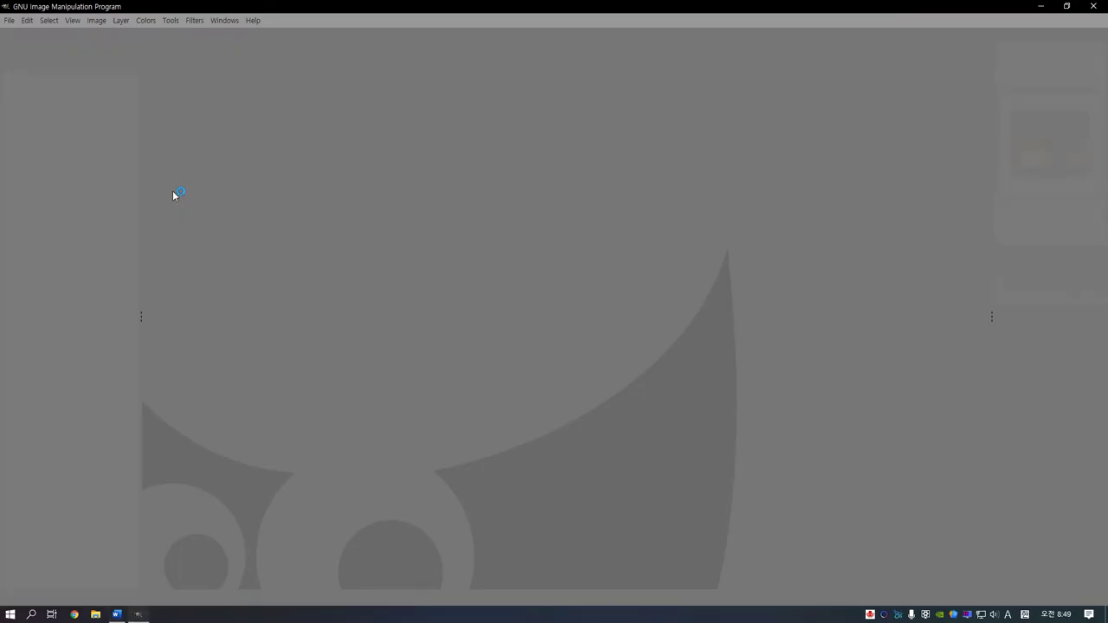
{"action": "left_click", "coordinate": [29, 20]}
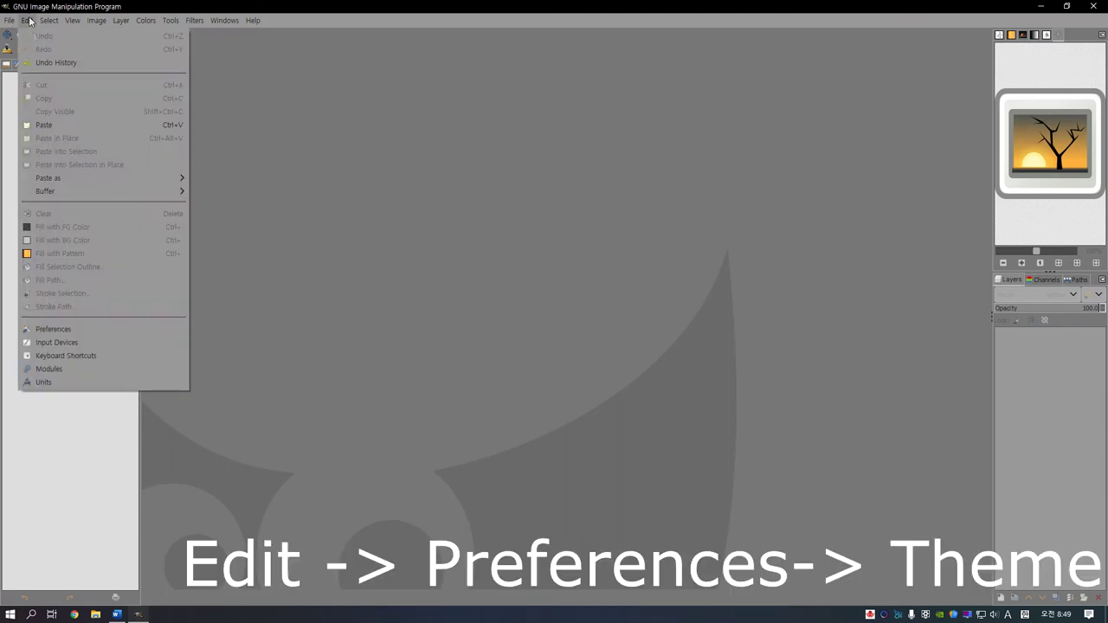
{"action": "left_click", "coordinate": [73, 329]}
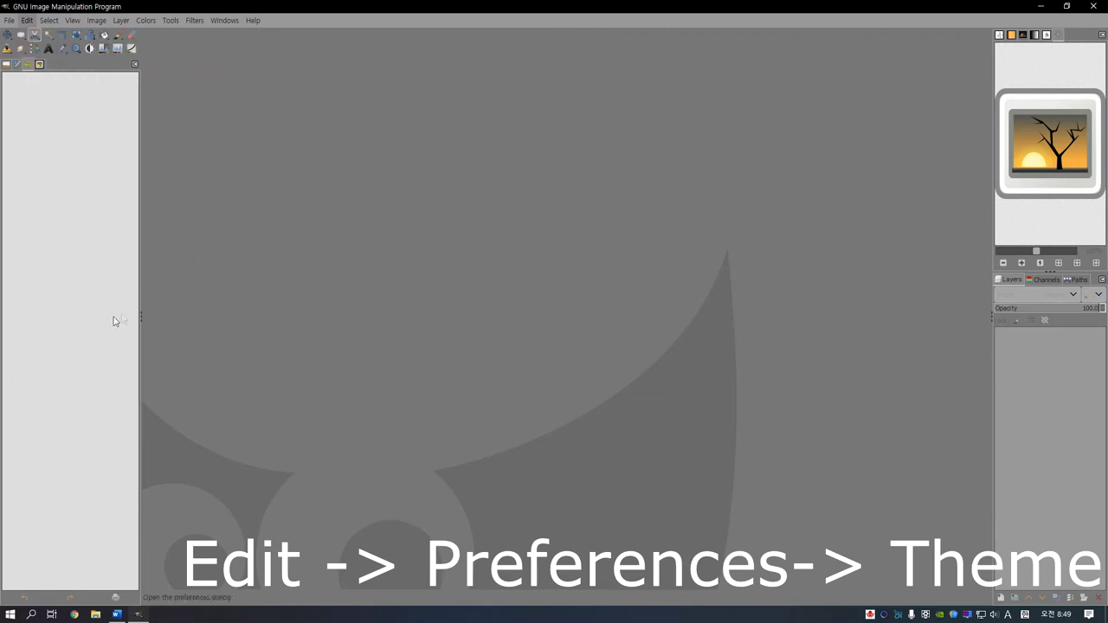
{"action": "left_click", "coordinate": [244, 185]}
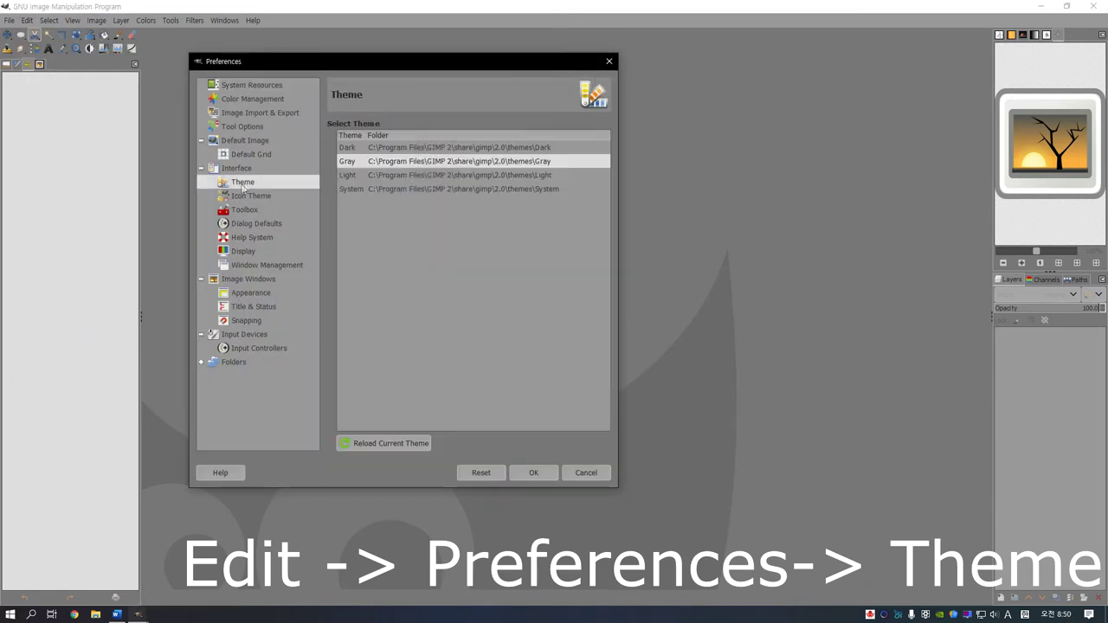
{"action": "left_click", "coordinate": [431, 148]}
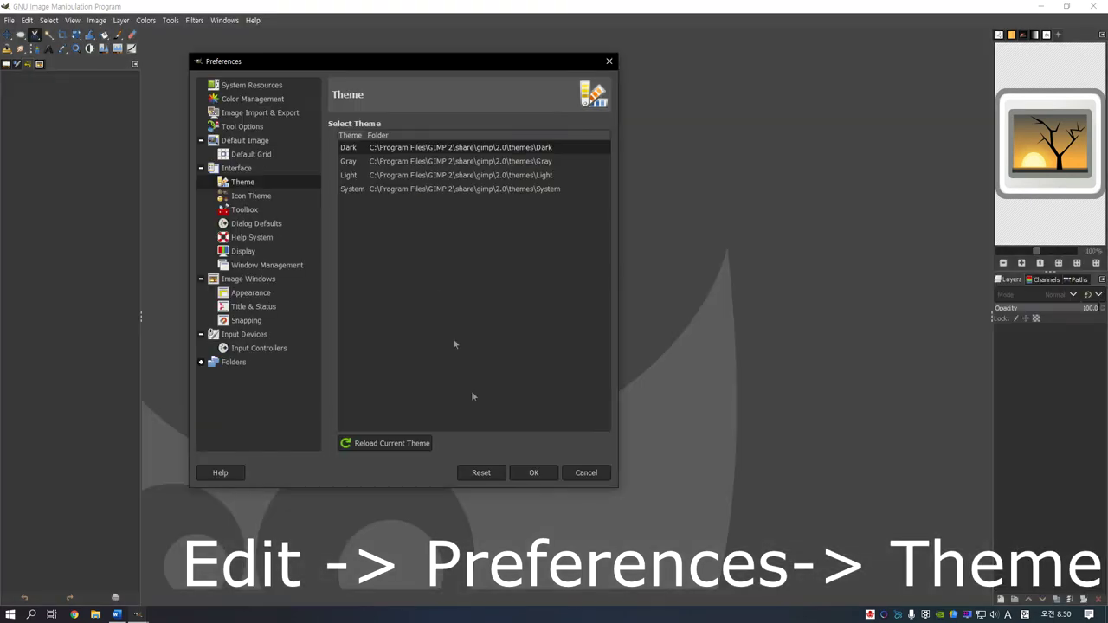
Set a custom Large icon size, then view the Toolbox preferences page
{"action": "left_click", "coordinate": [247, 197]}
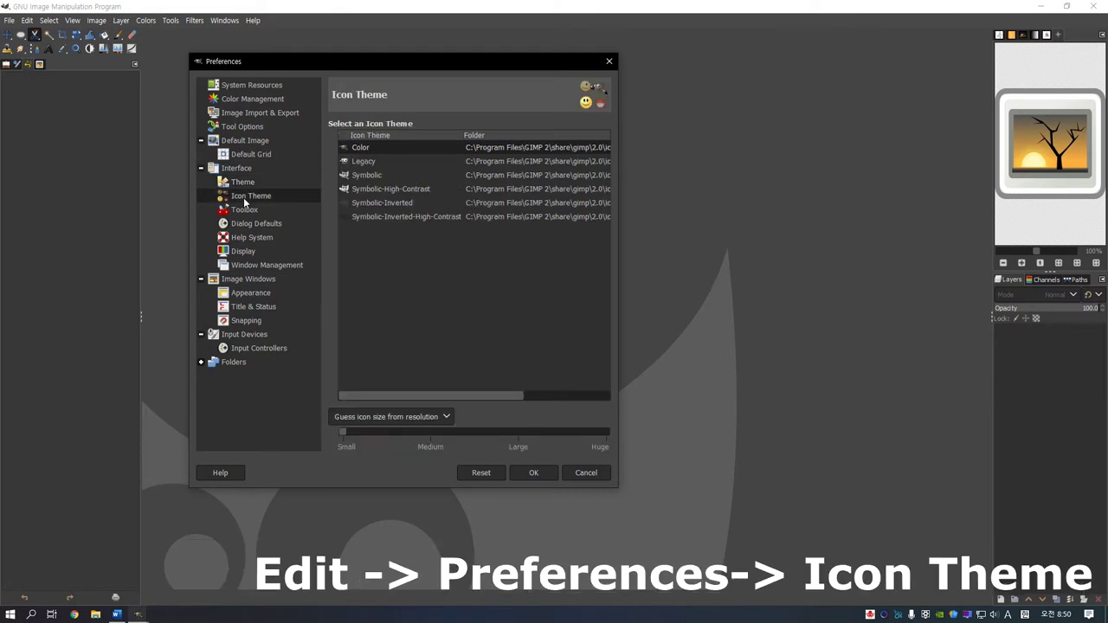
{"action": "left_click", "coordinate": [412, 419]}
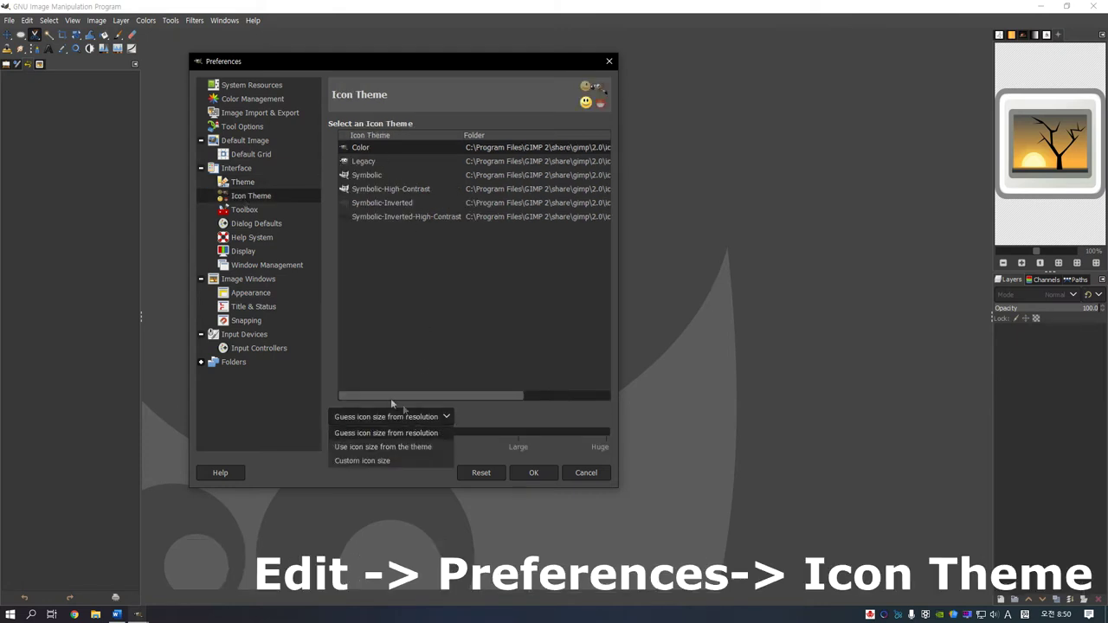
{"action": "left_click", "coordinate": [356, 461]}
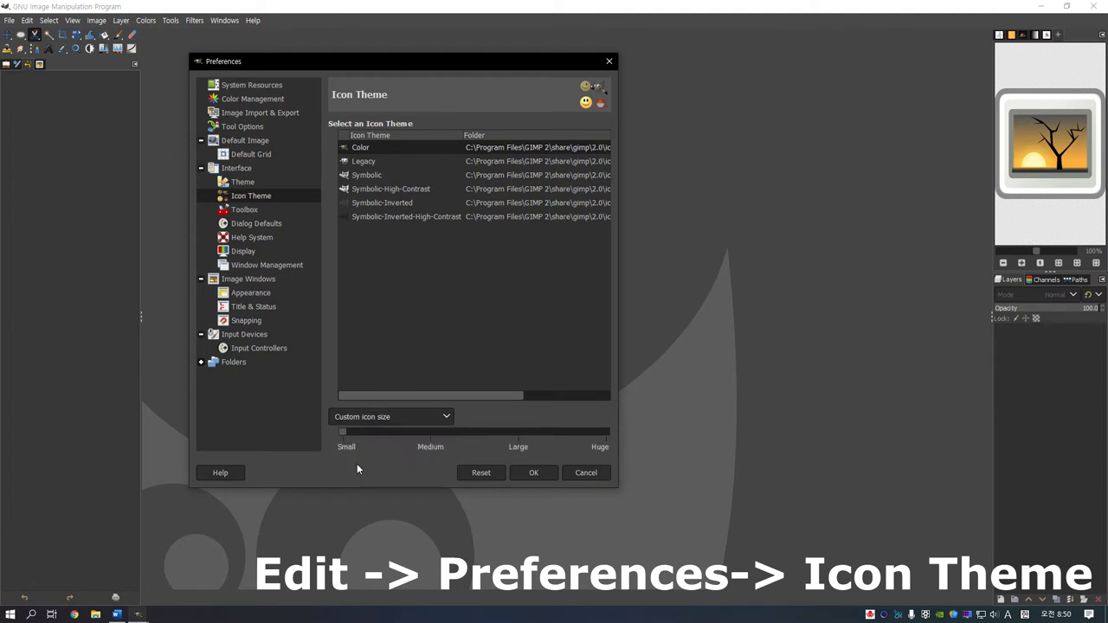
{"action": "left_click_drag", "start_coordinate": [395, 430], "coordinate": [512, 431]}
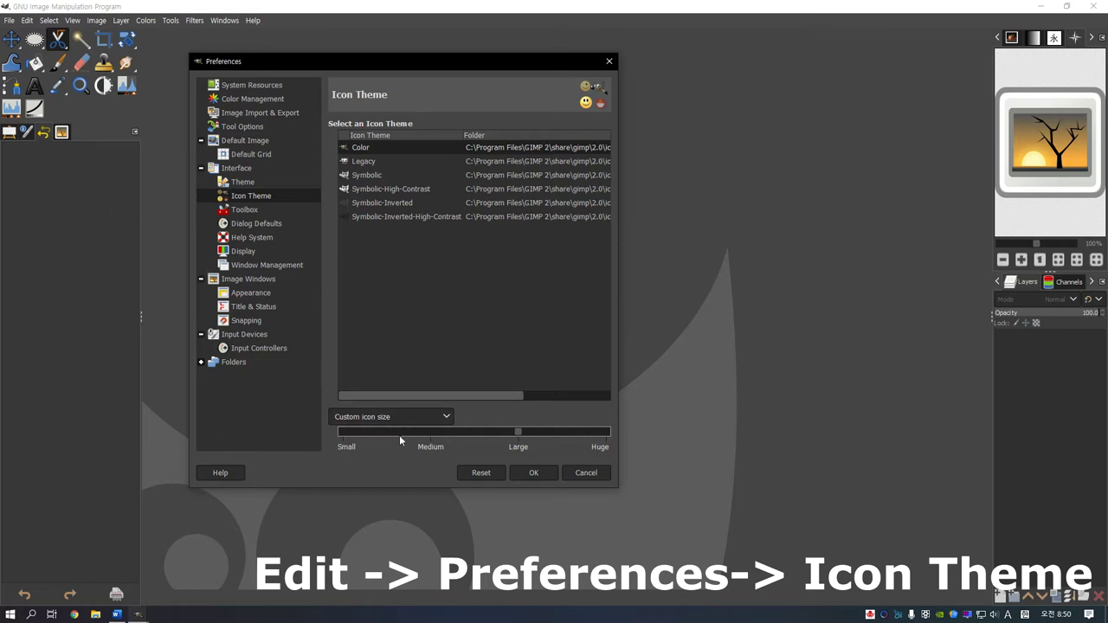
{"action": "left_click", "coordinate": [244, 212]}
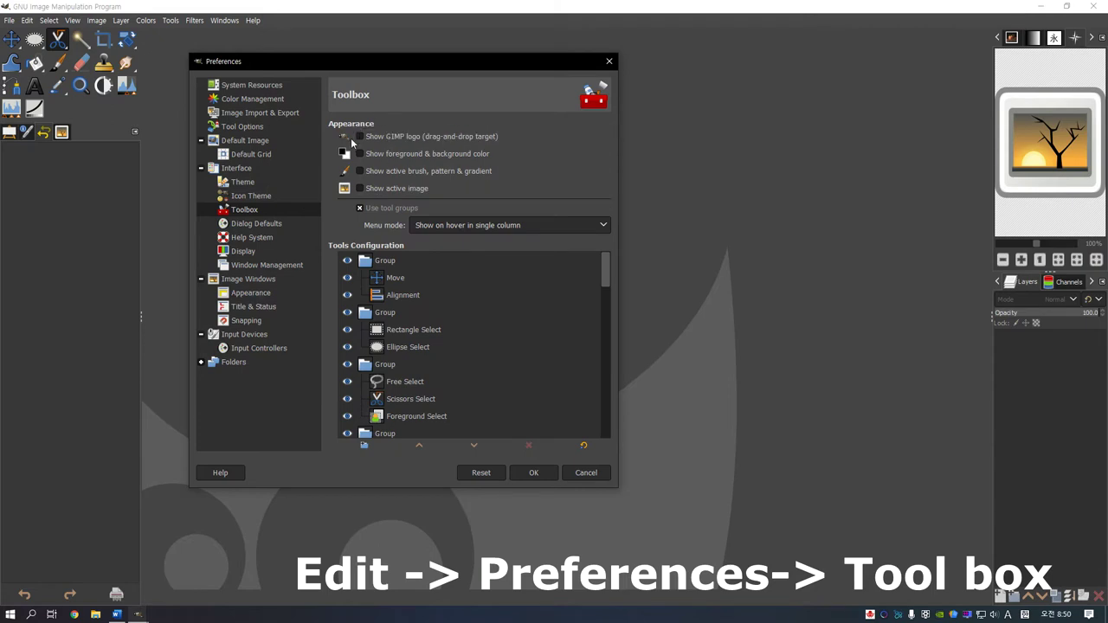
{"action": "mouse_move", "coordinate": [360, 137]}
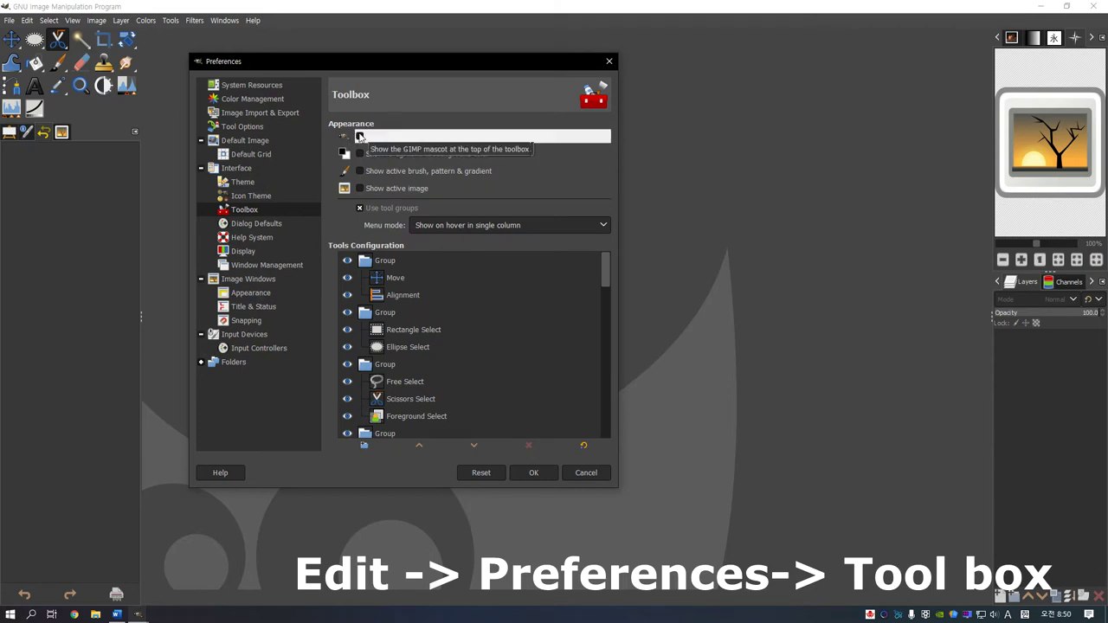
{"action": "left_click", "coordinate": [359, 136]}
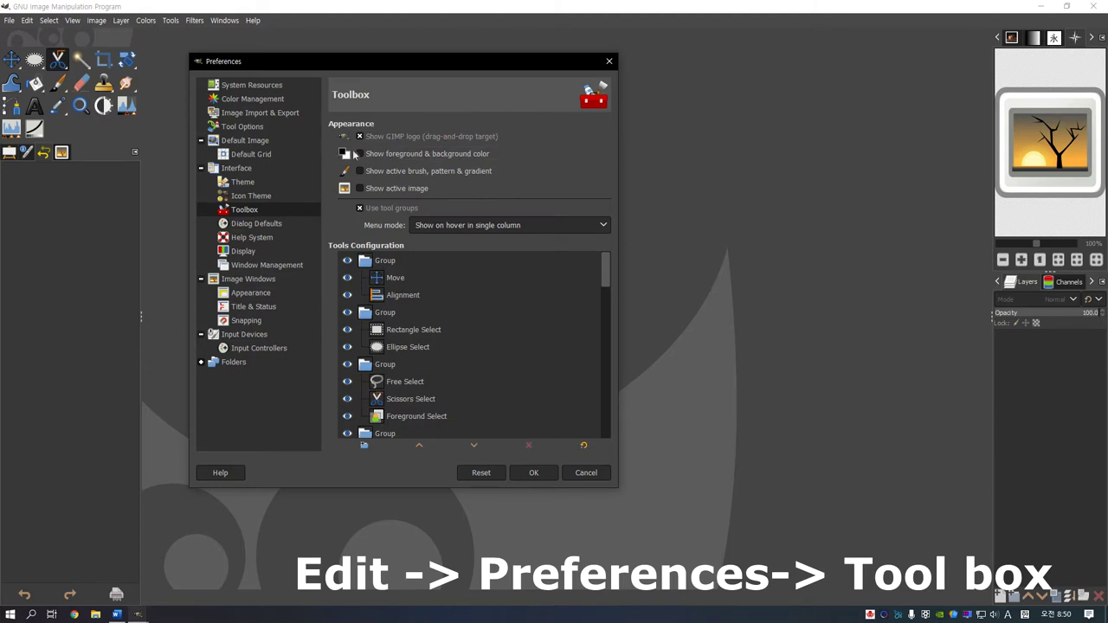
{"action": "left_click", "coordinate": [359, 153]}
{"action": "left_click", "coordinate": [359, 170]}
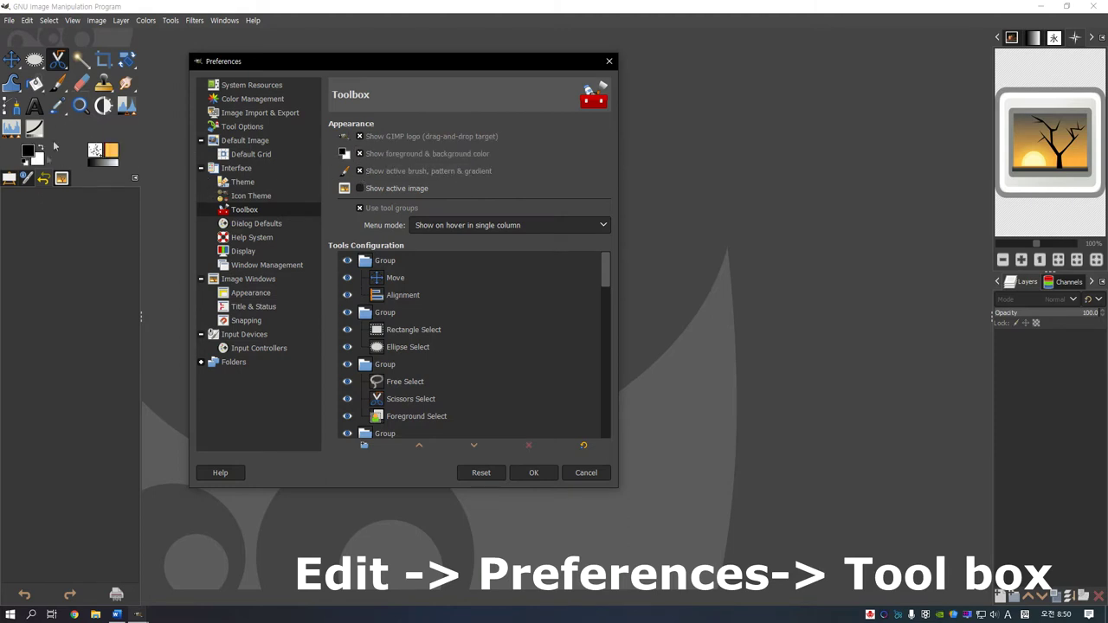
{"action": "left_click", "coordinate": [359, 188]}
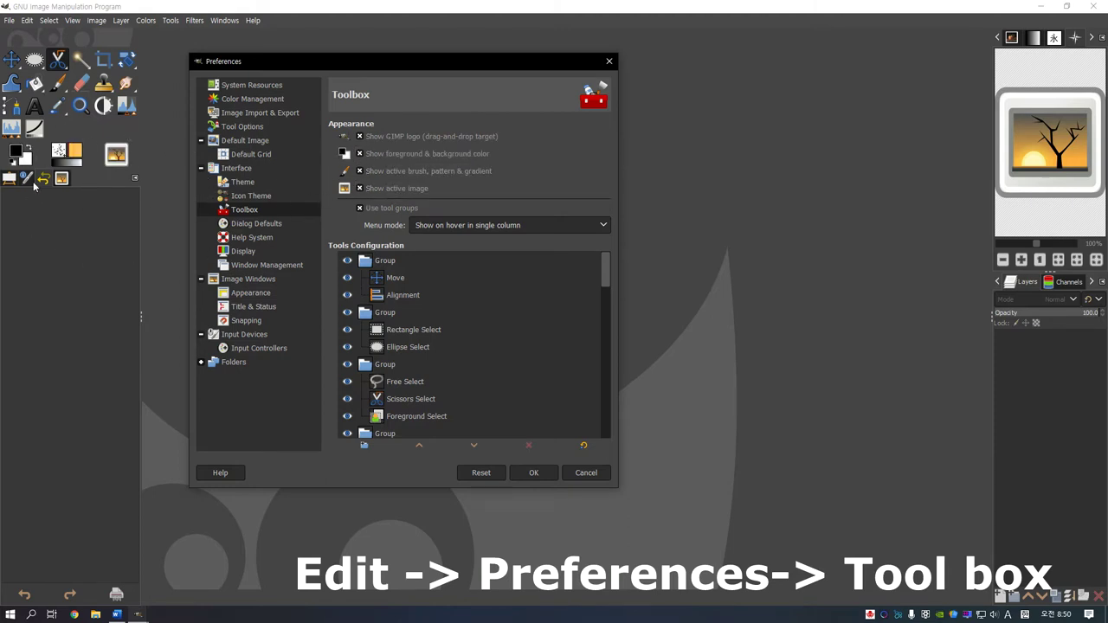
{"action": "left_click", "coordinate": [534, 472]}
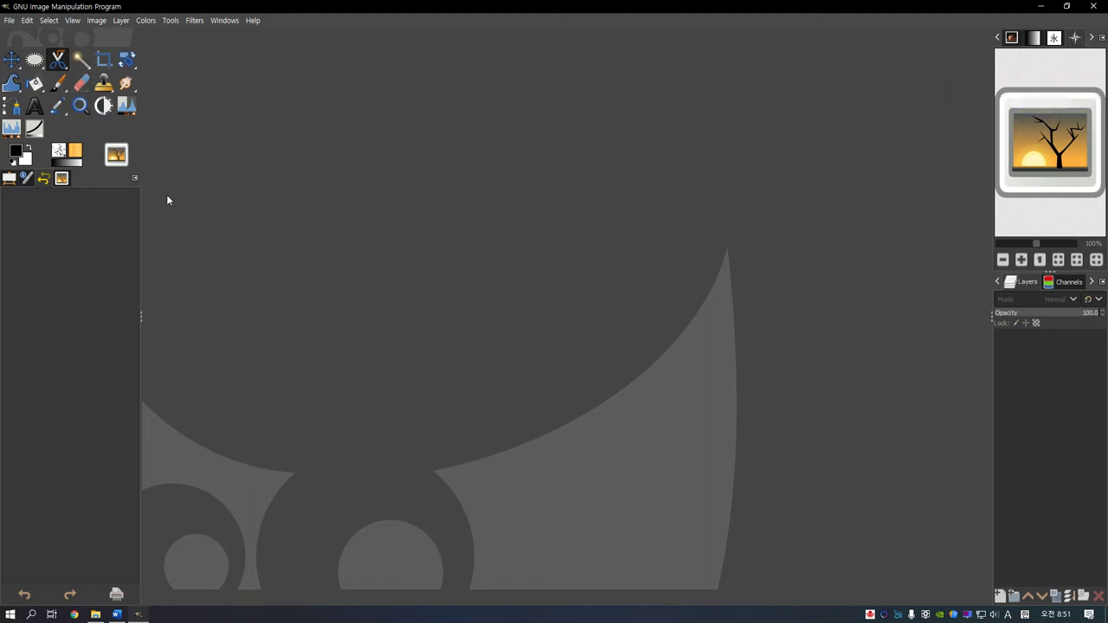
{"action": "left_click", "coordinate": [7, 20]}
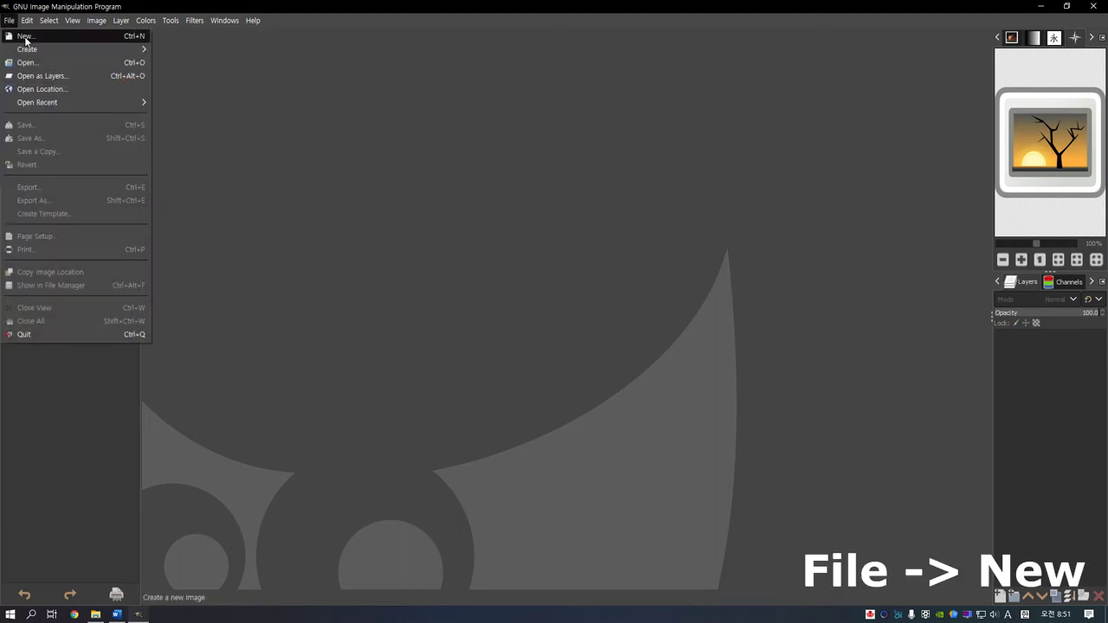
Create a new A4 (300 ppi) landscape image, 3508 × 2480 pixels, in millimetres
{"action": "left_click", "coordinate": [26, 36]}
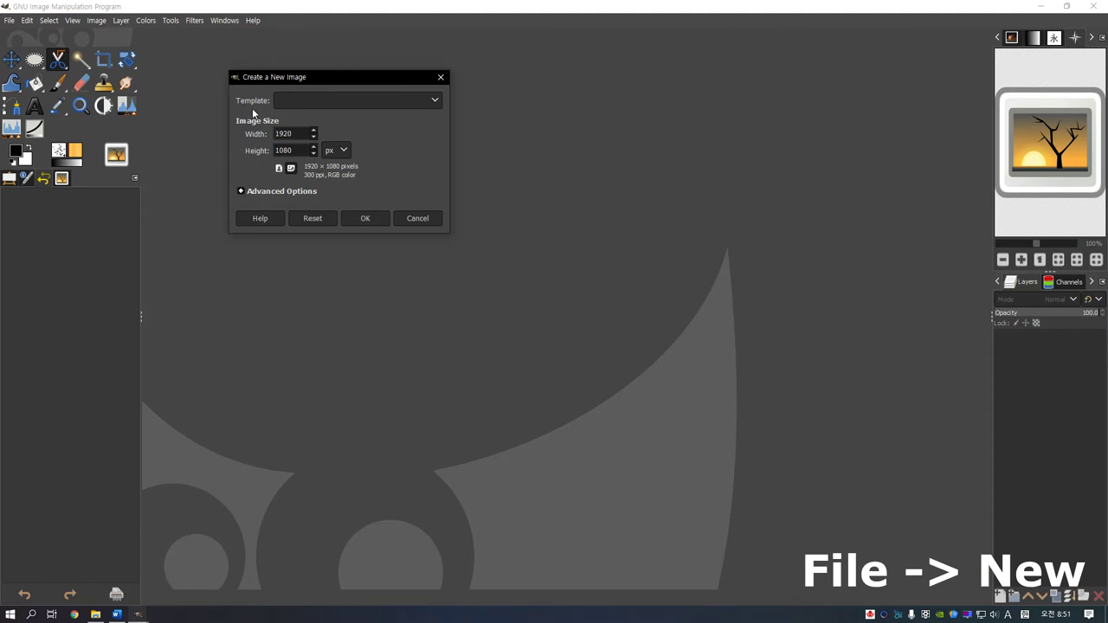
{"action": "left_click", "coordinate": [308, 100]}
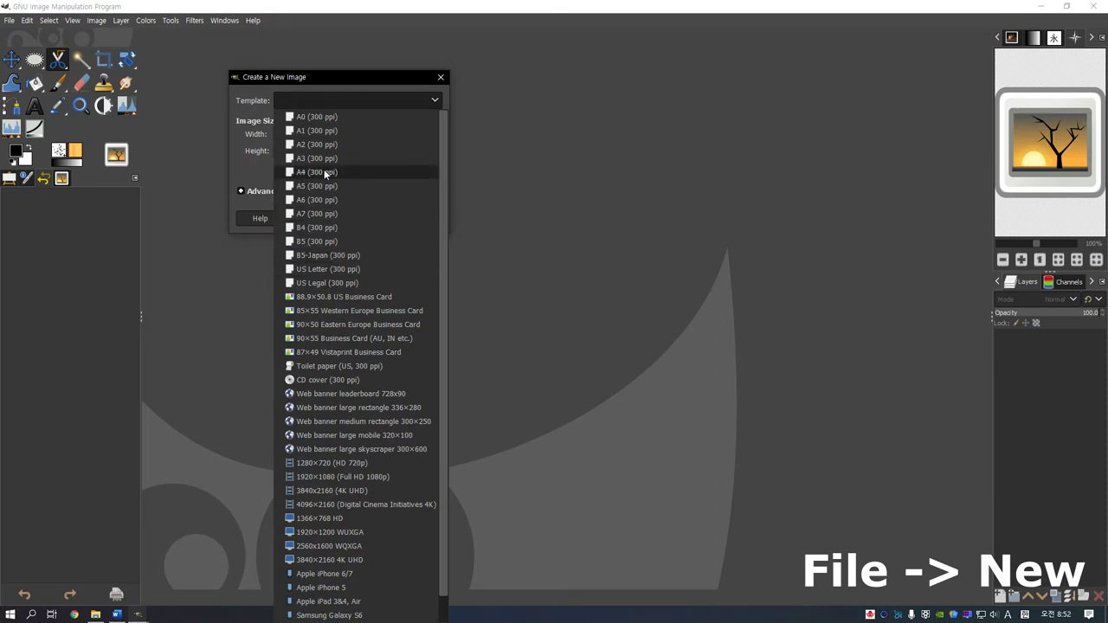
{"action": "left_click", "coordinate": [326, 174]}
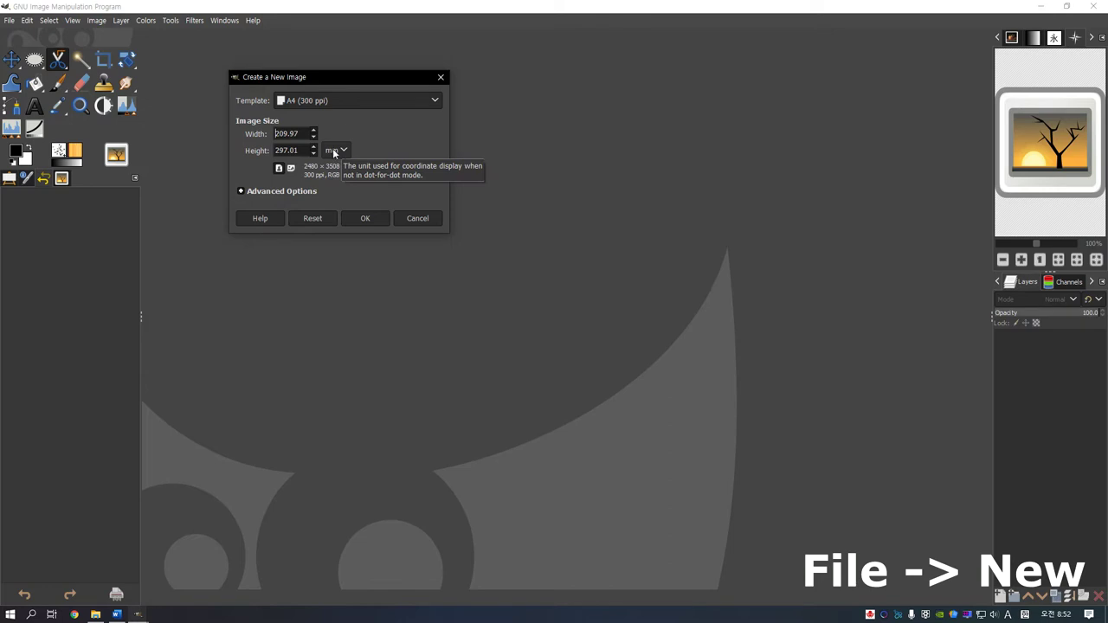
{"action": "left_click", "coordinate": [331, 149]}
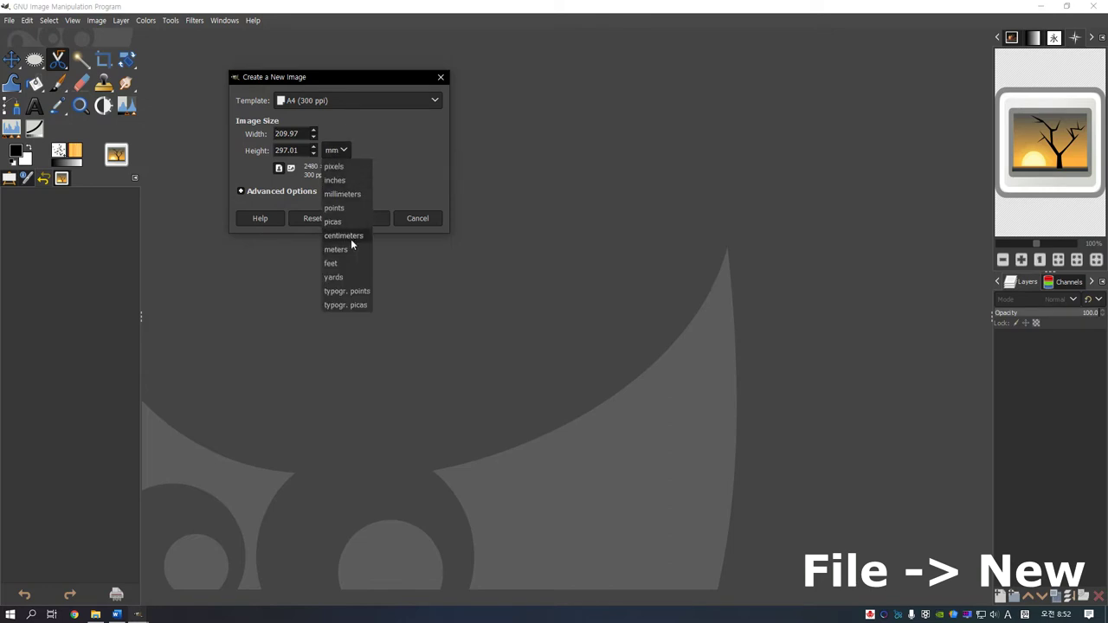
{"action": "left_click", "coordinate": [339, 151]}
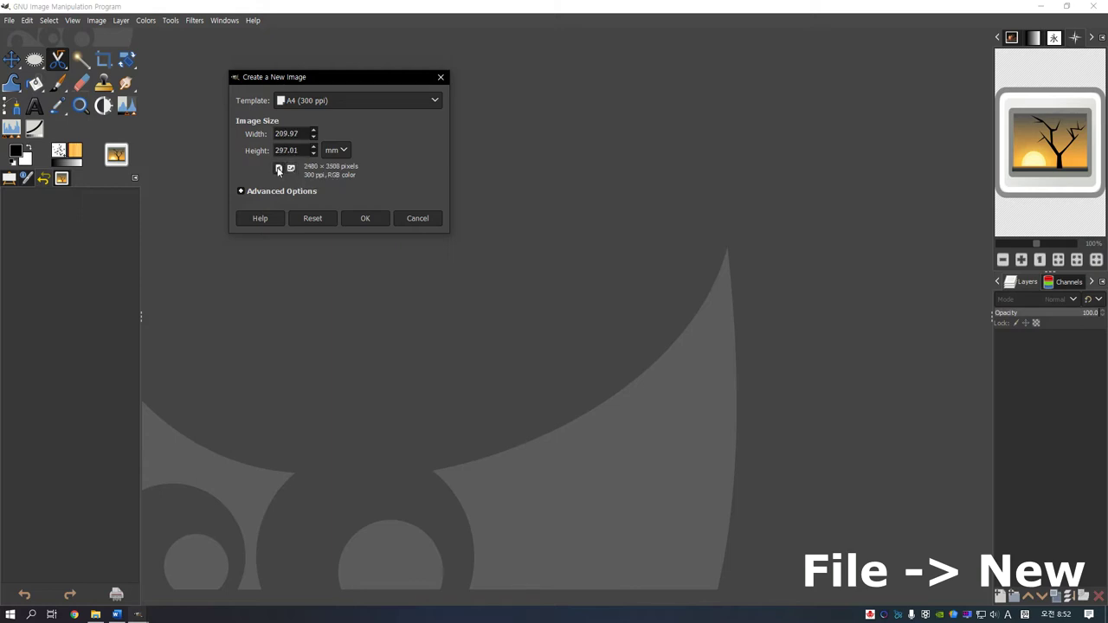
{"action": "left_click", "coordinate": [292, 169]}
{"action": "left_click", "coordinate": [271, 190]}
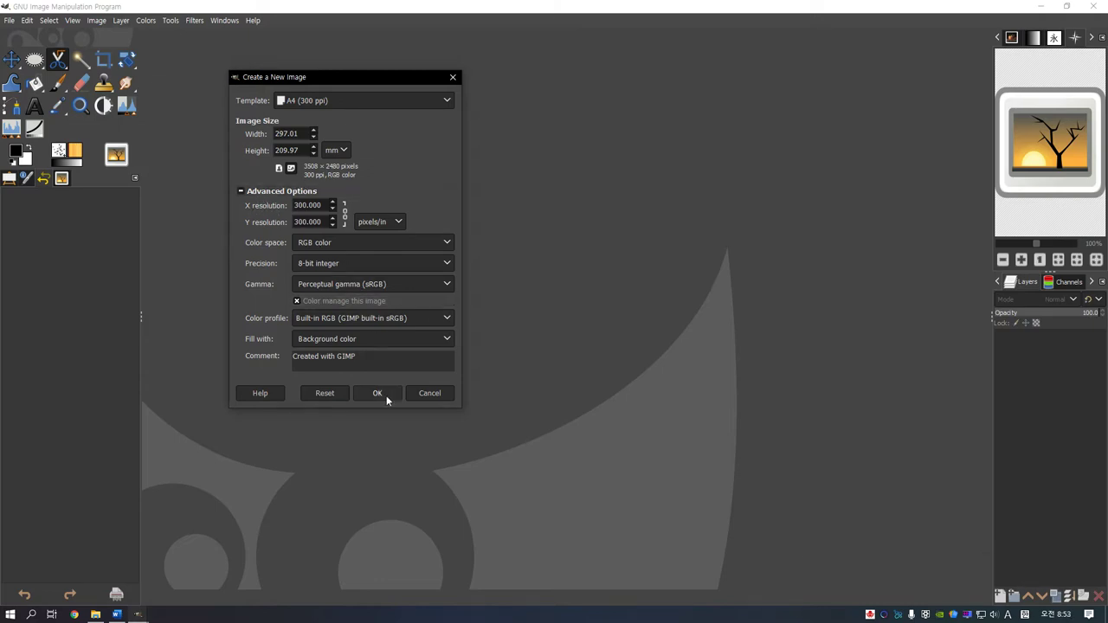
{"action": "left_click", "coordinate": [377, 393]}
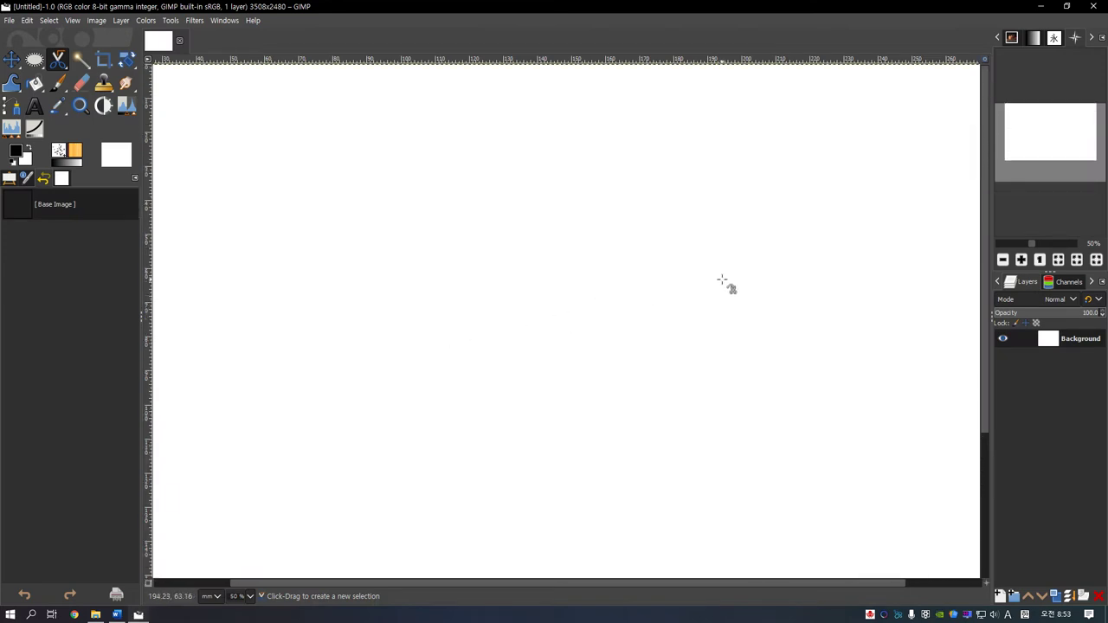
{"action": "mouse_move", "coordinate": [984, 159]}
{"action": "left_mouse_down"}
{"action": "mouse_move", "coordinate": [978, 244]}
{"action": "mouse_move", "coordinate": [943, 188]}
{"action": "mouse_move", "coordinate": [941, 342]}
{"action": "left_mouse_up"}
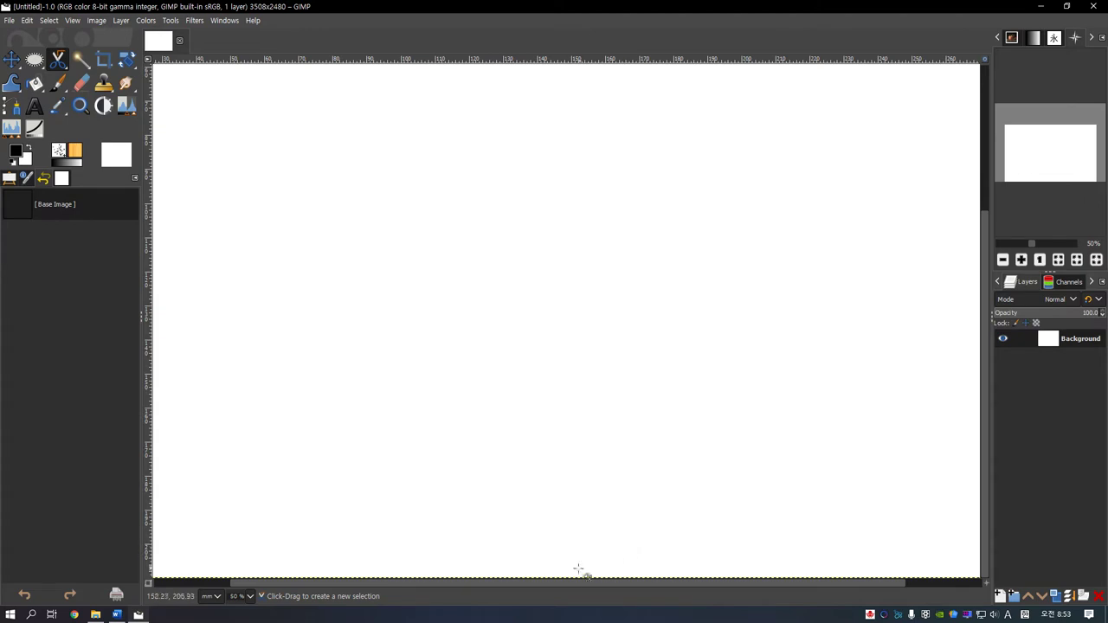
{"action": "left_click_drag", "start_coordinate": [463, 586], "coordinate": [617, 582]}
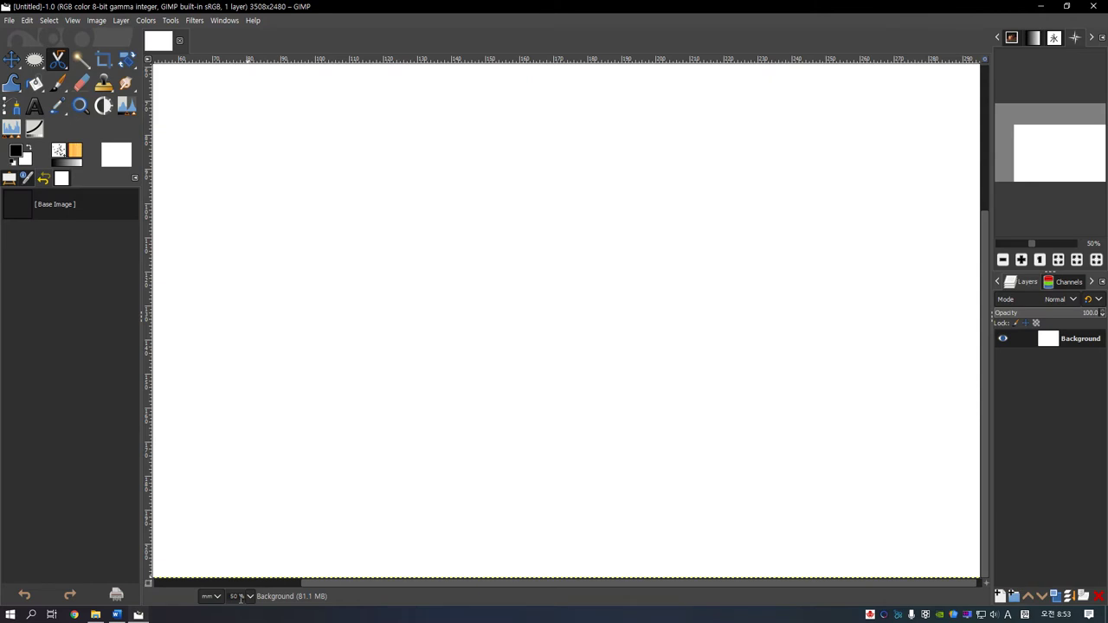
{"action": "left_click", "coordinate": [243, 596]}
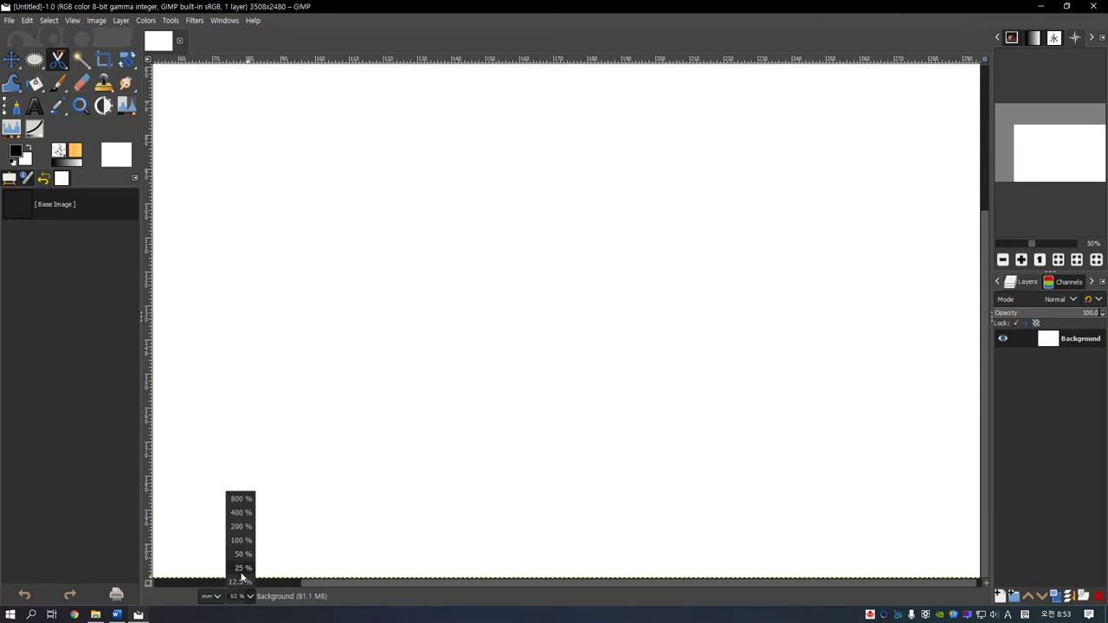
Zoom the blank canvas to 25% and test zoom levels with the scroll wheel
{"action": "left_click", "coordinate": [242, 568]}
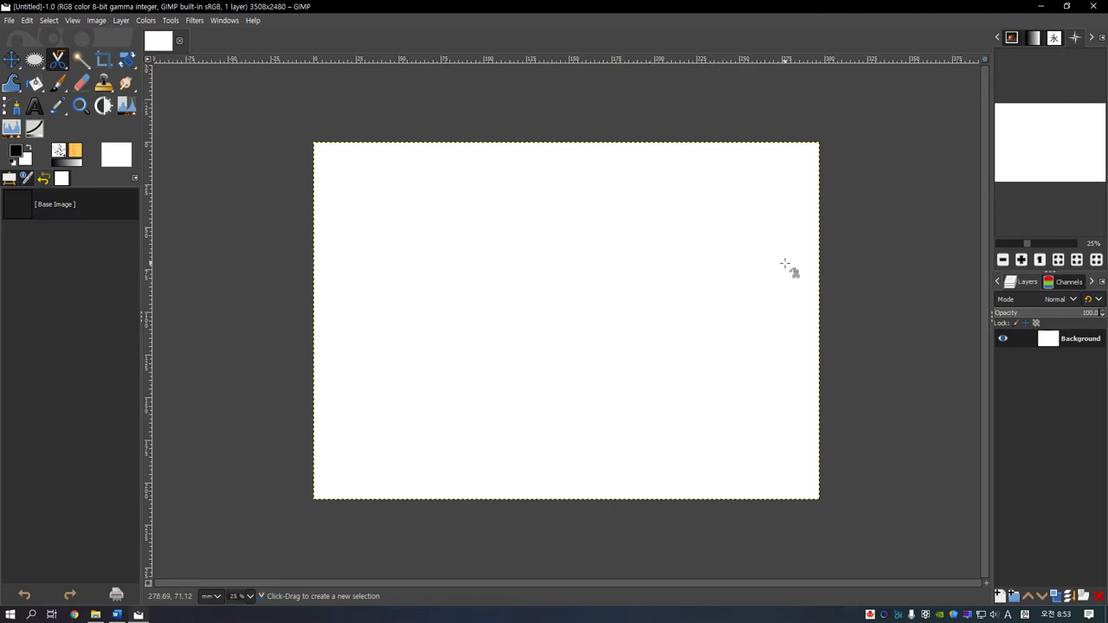
{"action": "scroll", "coordinate": [813, 257], "scroll_direction": "down", "scroll_amount": 1}
{"action": "scroll", "coordinate": [814, 257], "scroll_direction": "up", "scroll_amount": 1}
{"action": "scroll", "coordinate": [813, 257], "scroll_direction": "up", "scroll_amount": 1}
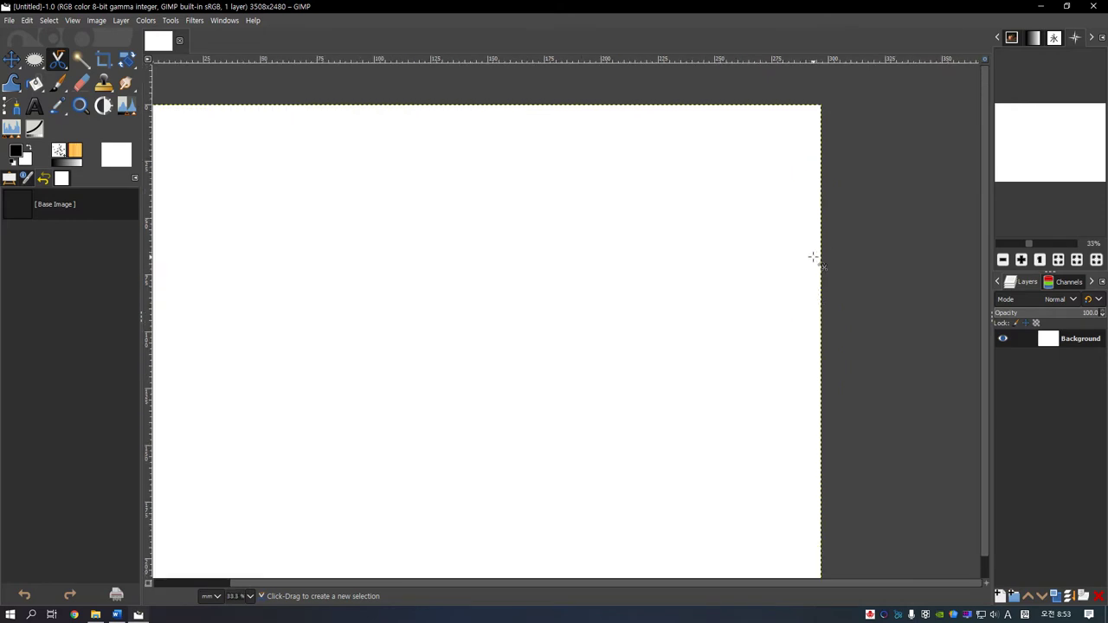
{"action": "scroll", "coordinate": [813, 257], "scroll_direction": "down", "scroll_amount": 1}
{"action": "scroll", "coordinate": [814, 257], "scroll_direction": "down", "scroll_amount": 1}
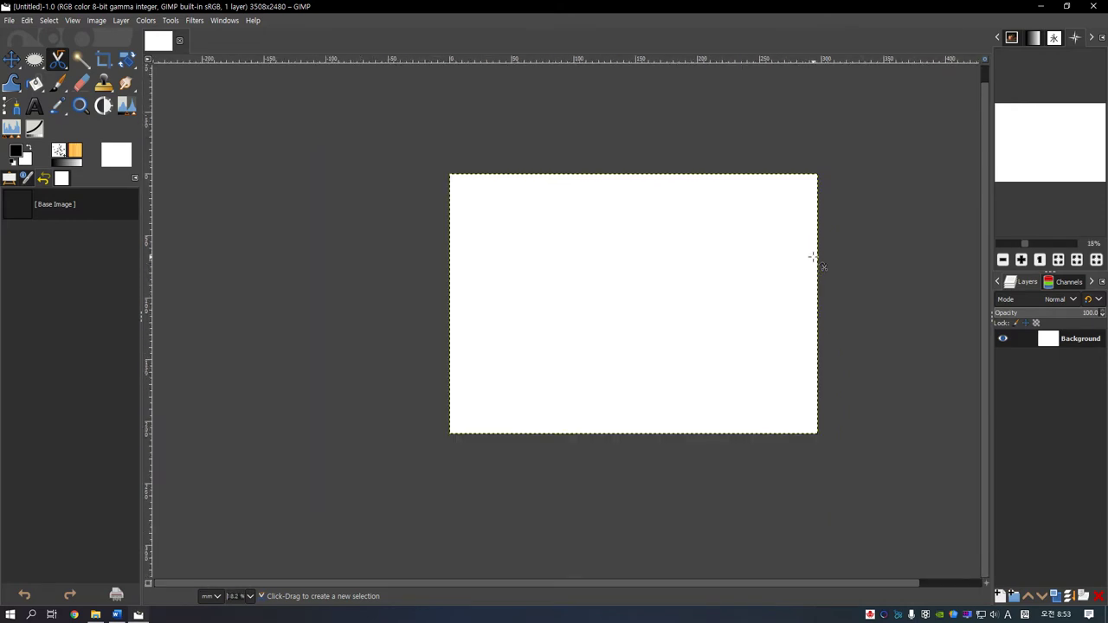
{"action": "scroll", "coordinate": [813, 257], "scroll_direction": "up", "scroll_amount": 1}
{"action": "scroll", "coordinate": [814, 257], "scroll_direction": "up", "scroll_amount": 1}
{"action": "scroll", "coordinate": [814, 257], "scroll_direction": "down", "scroll_amount": 1}
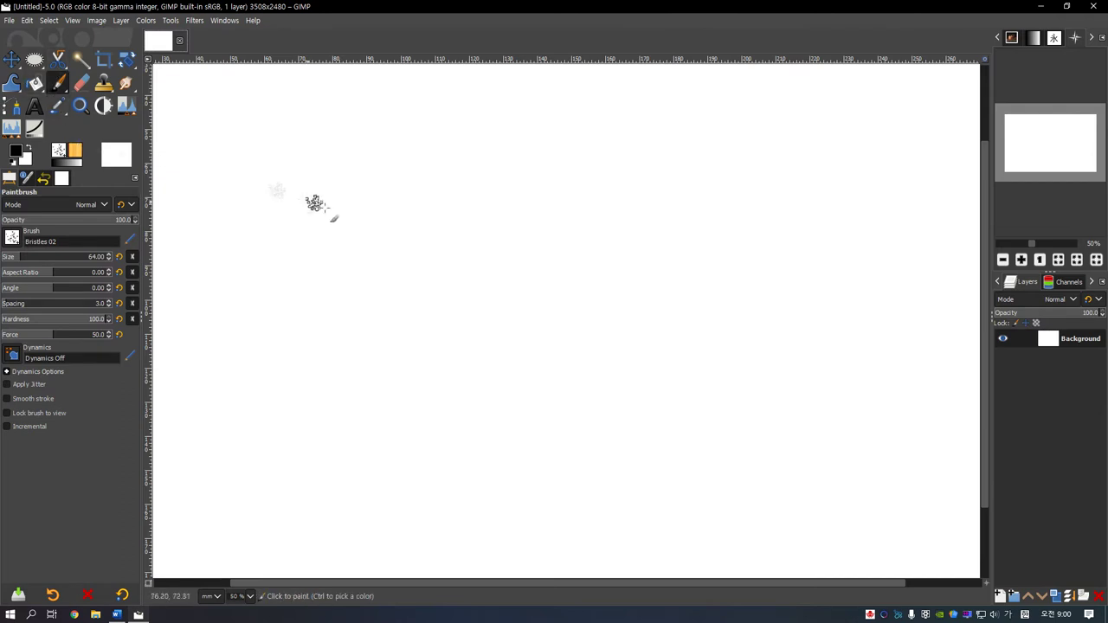
Paint a two-peaked M mountain and a top-left sun with rays in black
{"action": "left_click_drag", "start_coordinate": [486, 348], "coordinate": [717, 281]}
{"action": "left_click_drag", "start_coordinate": [688, 240], "coordinate": [860, 321]}
{"action": "mouse_move", "coordinate": [346, 169]}
{"action": "left_mouse_down"}
{"action": "mouse_move", "coordinate": [366, 216]}
{"action": "mouse_move", "coordinate": [327, 84]}
{"action": "left_mouse_up"}
{"action": "left_click_drag", "start_coordinate": [375, 183], "coordinate": [433, 124]}
{"action": "left_click_drag", "start_coordinate": [299, 178], "coordinate": [234, 161]}
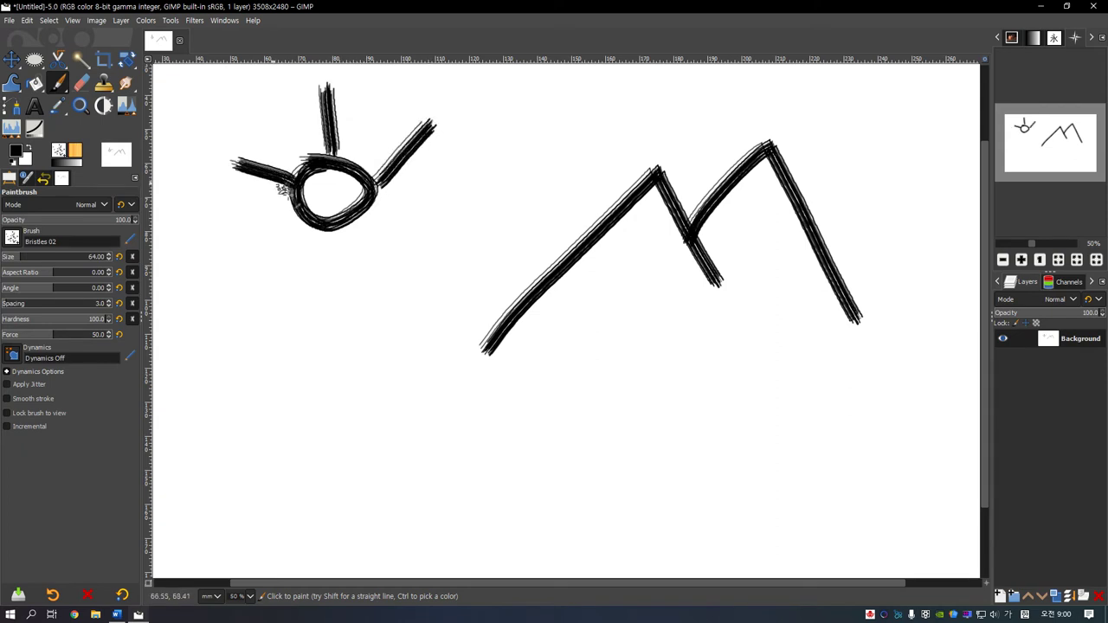
{"action": "left_click_drag", "start_coordinate": [301, 216], "coordinate": [234, 260]}
{"action": "left_click_drag", "start_coordinate": [356, 217], "coordinate": [421, 234]}
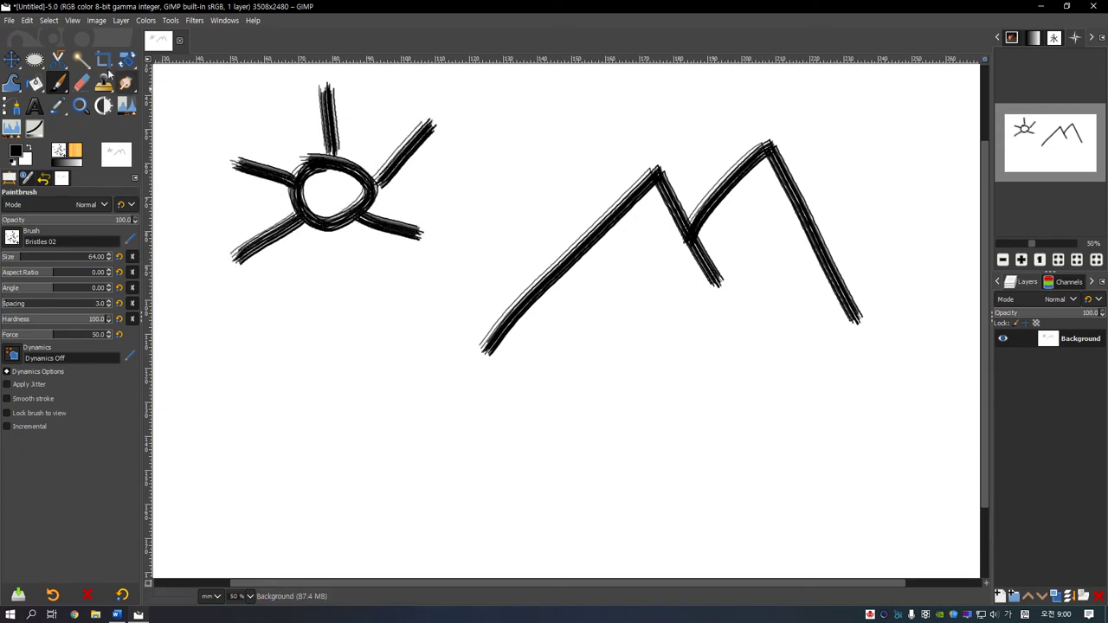
{"action": "left_click", "coordinate": [8, 21]}
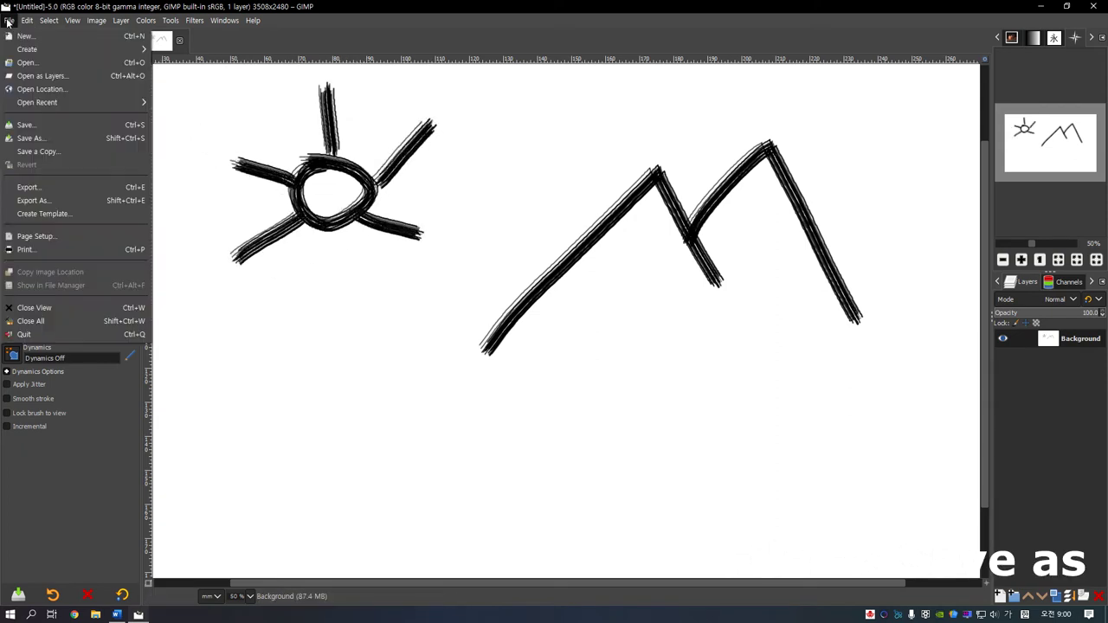
Save the drawing as 산.xcf in the Desktop folder
{"action": "left_click", "coordinate": [41, 139]}
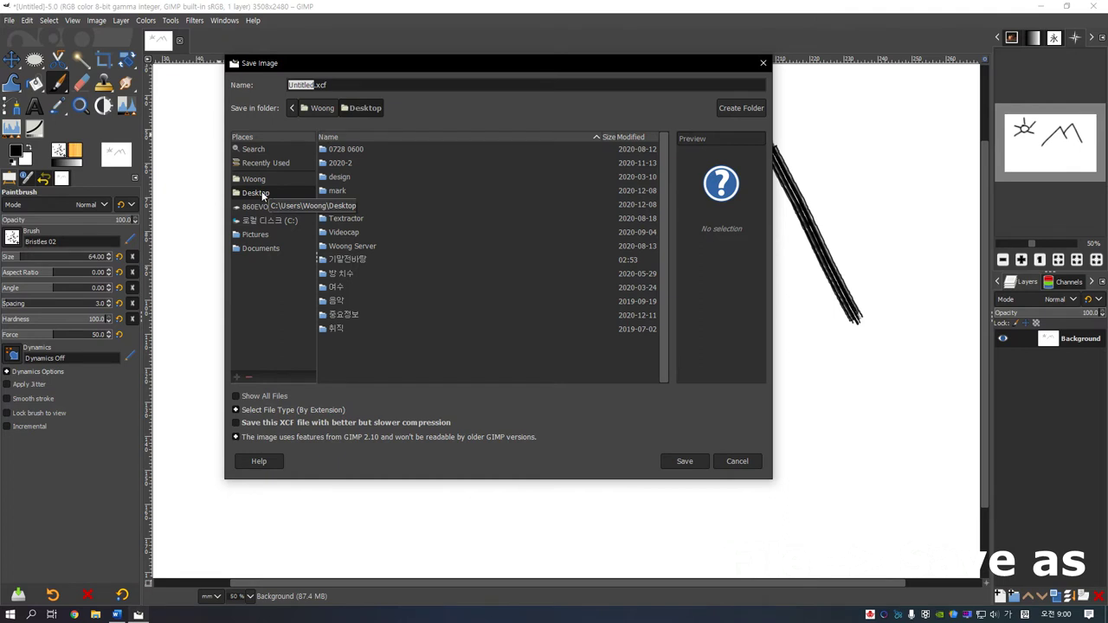
{"action": "left_click", "coordinate": [262, 196]}
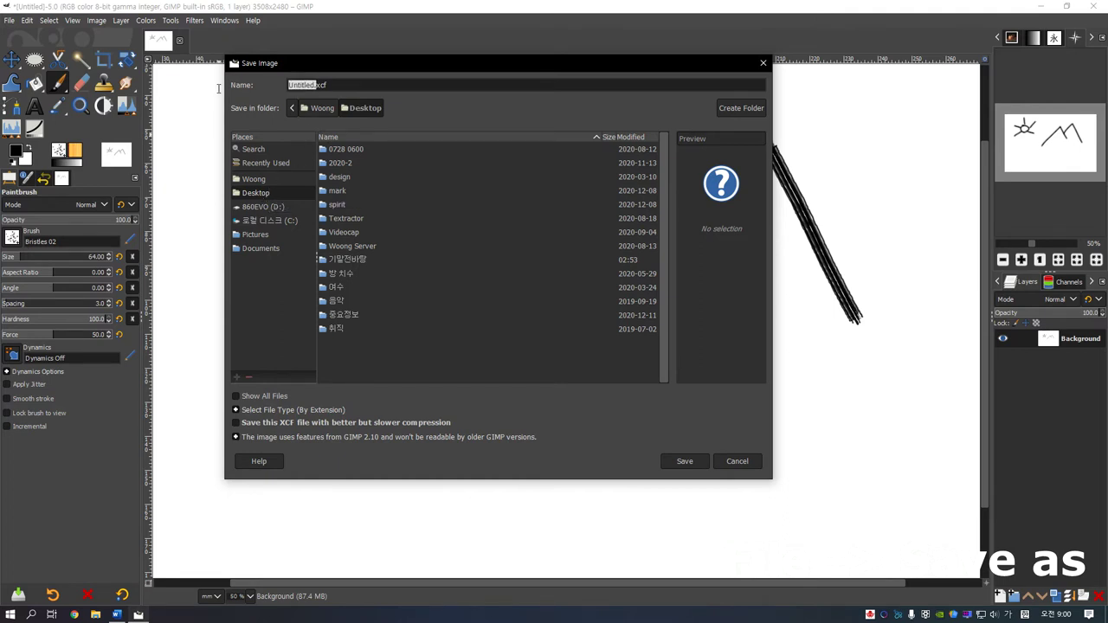
{"action": "type", "text": "산"}
{"action": "left_click", "coordinate": [684, 462]}
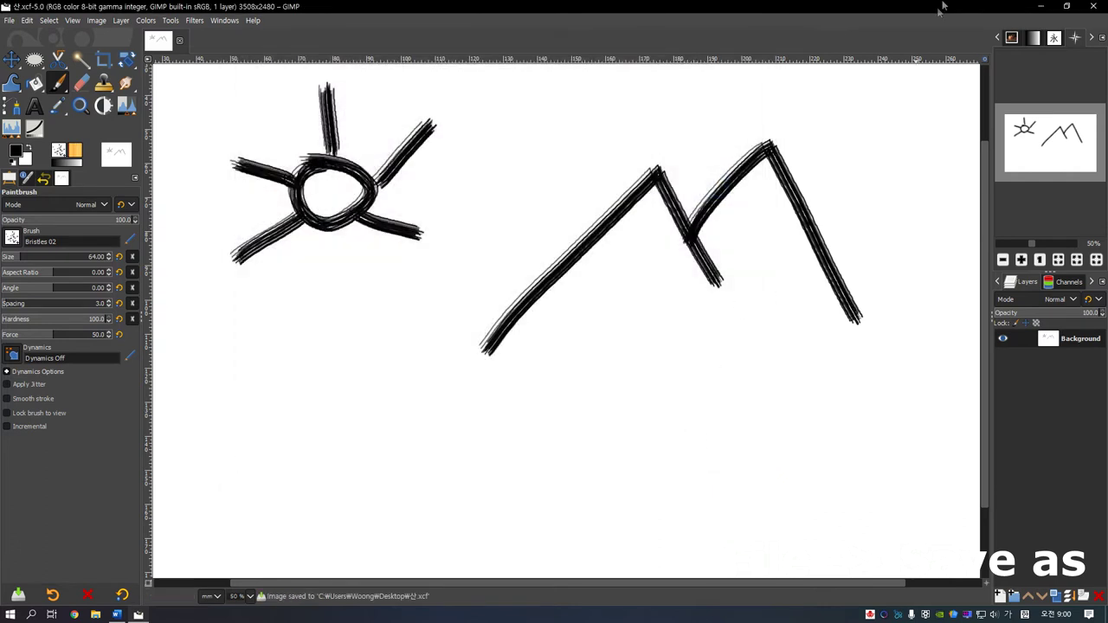
{"action": "left_click", "coordinate": [1041, 8]}
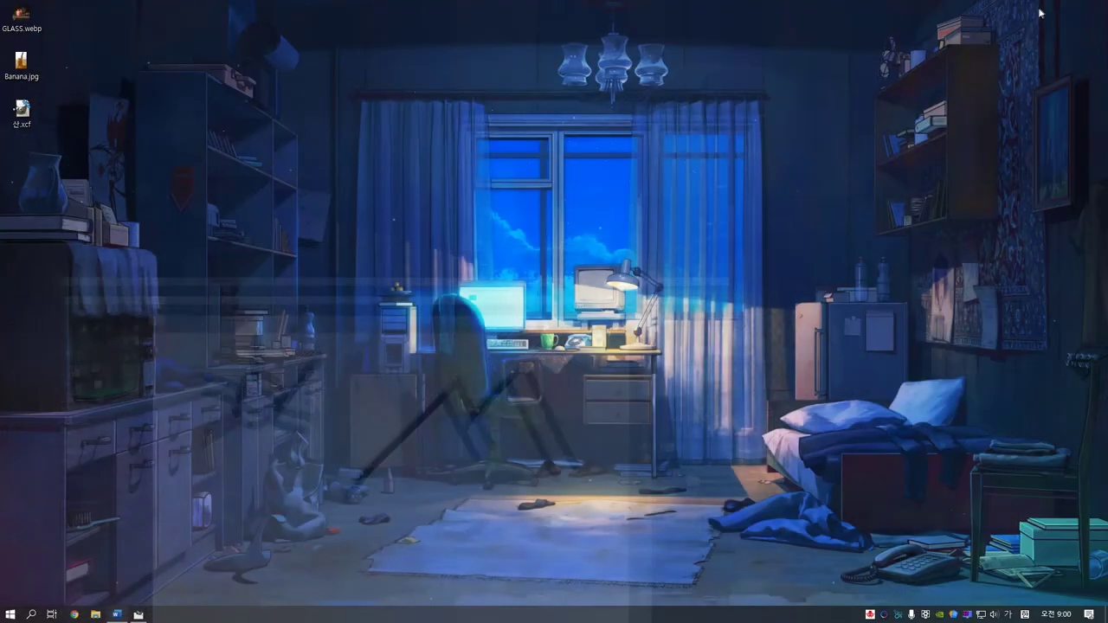
Move the 산.xcf icon on the desktop, then restore GIMP from the taskbar
{"action": "left_click_drag", "start_coordinate": [24, 112], "coordinate": [70, 114]}
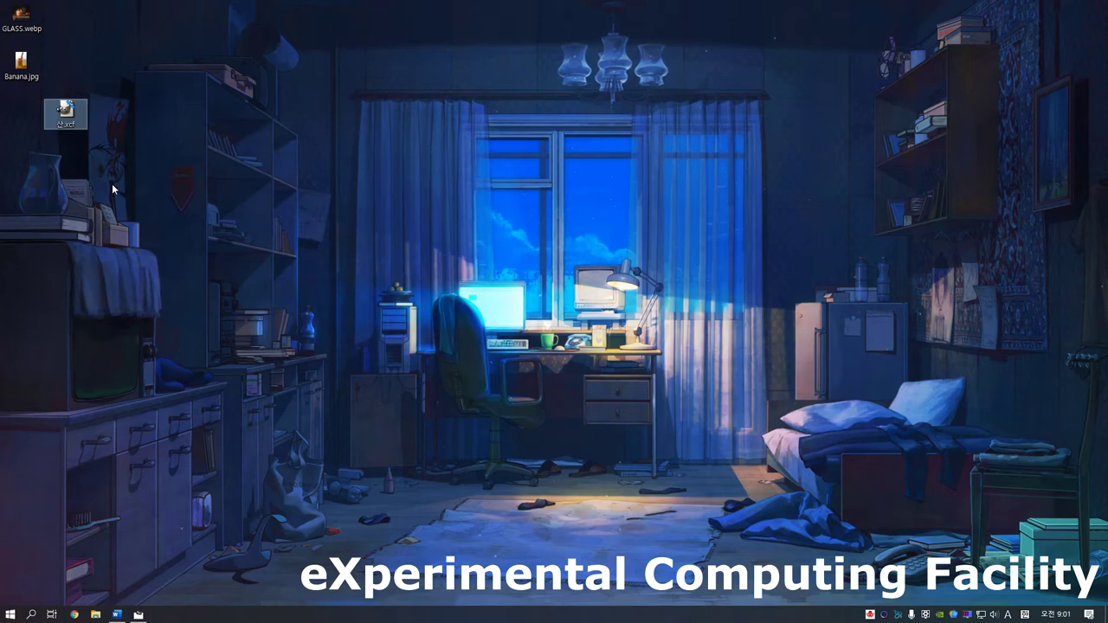
{"action": "mouse_move", "coordinate": [137, 615]}
{"action": "left_click", "coordinate": [138, 614]}
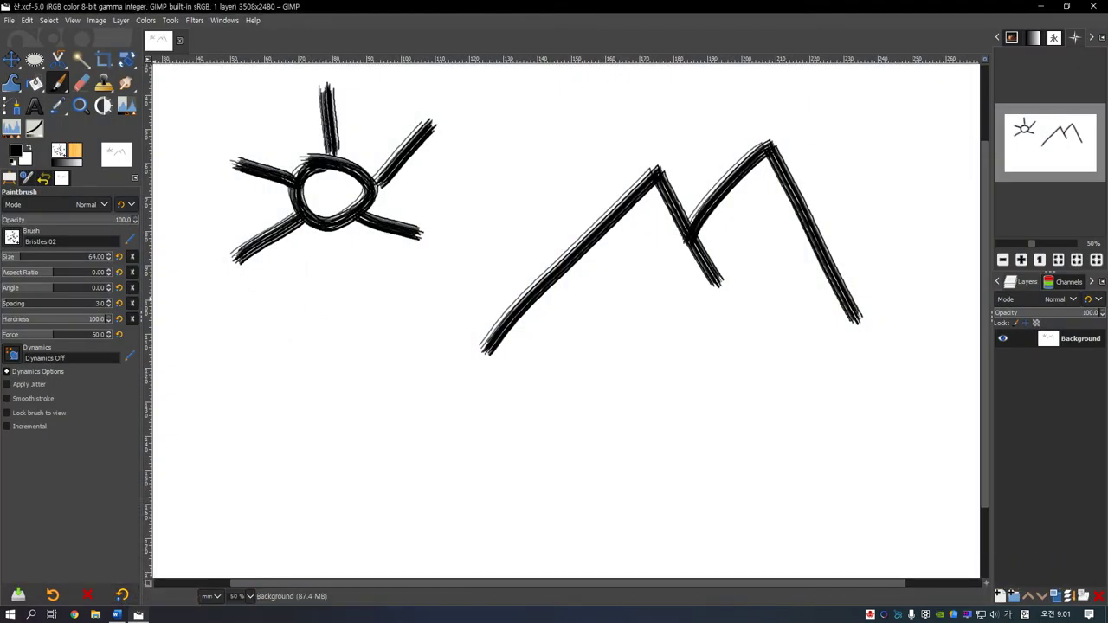
Start exporting the sketch with the Desktop as the destination
{"action": "scroll", "coordinate": [262, 186], "scroll_direction": "down", "scroll_amount": 2}
{"action": "scroll", "coordinate": [268, 180], "scroll_direction": "up", "scroll_amount": 4}
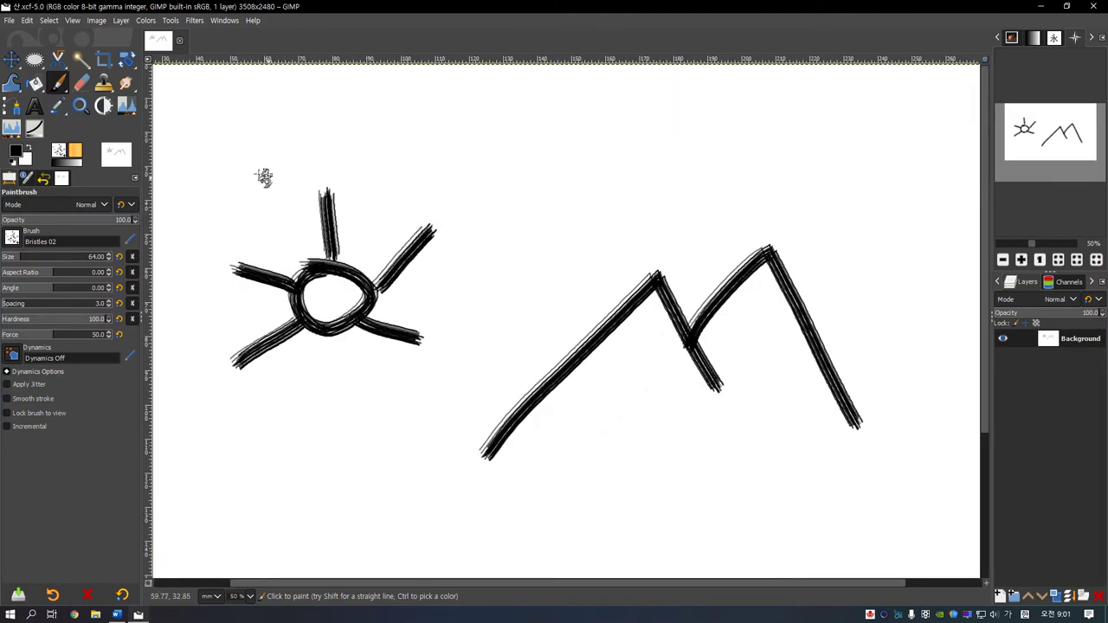
{"action": "left_click", "coordinate": [9, 20]}
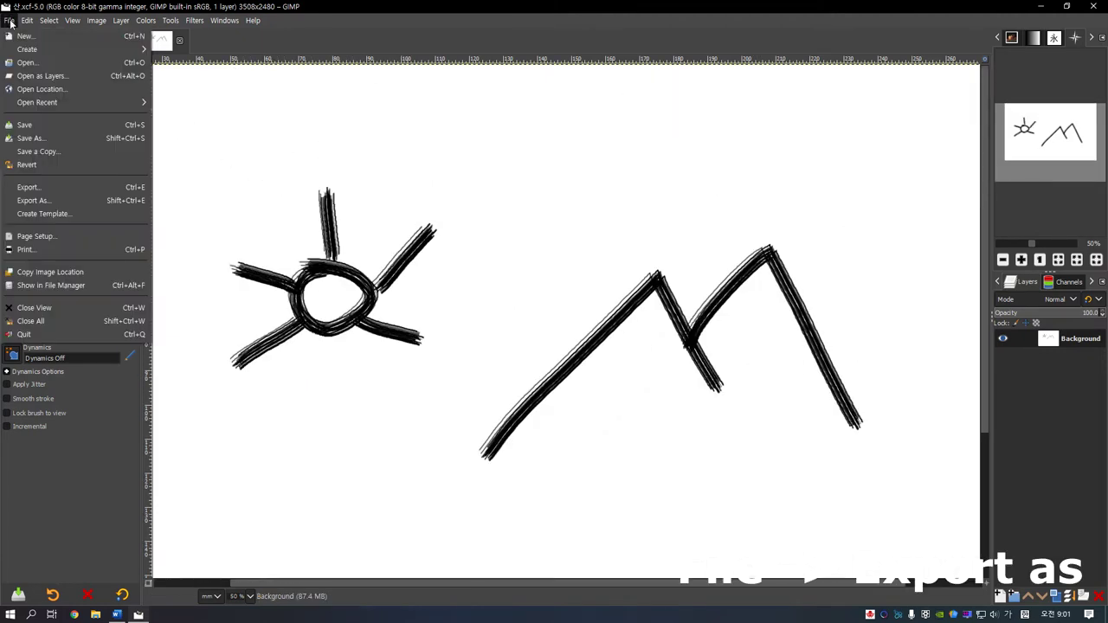
{"action": "left_click", "coordinate": [79, 200]}
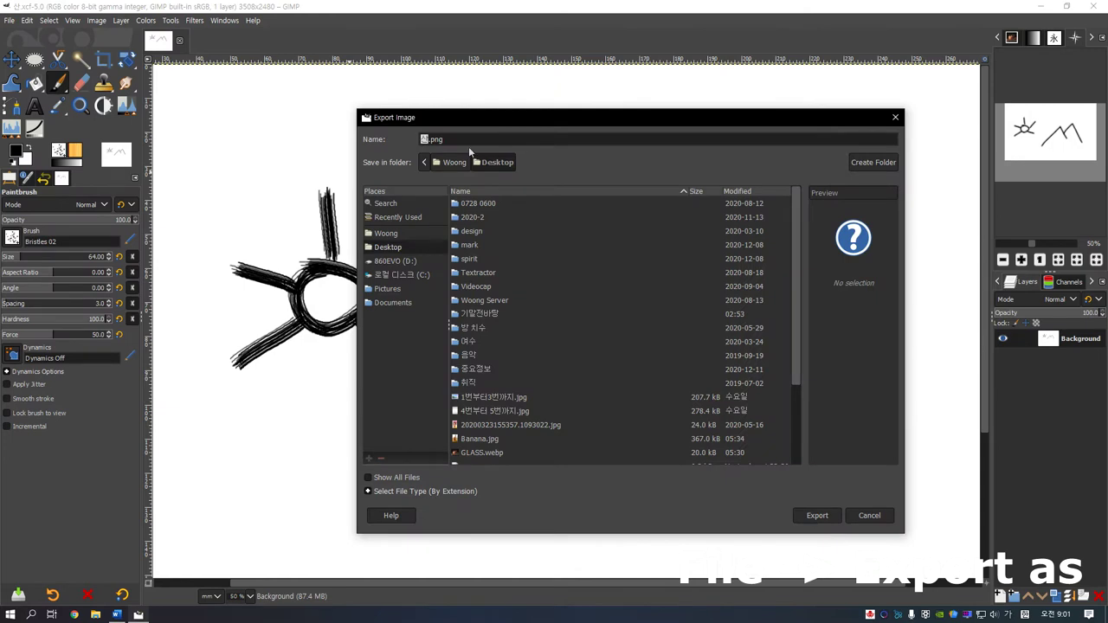
{"action": "left_click_drag", "start_coordinate": [524, 115], "coordinate": [446, 89]}
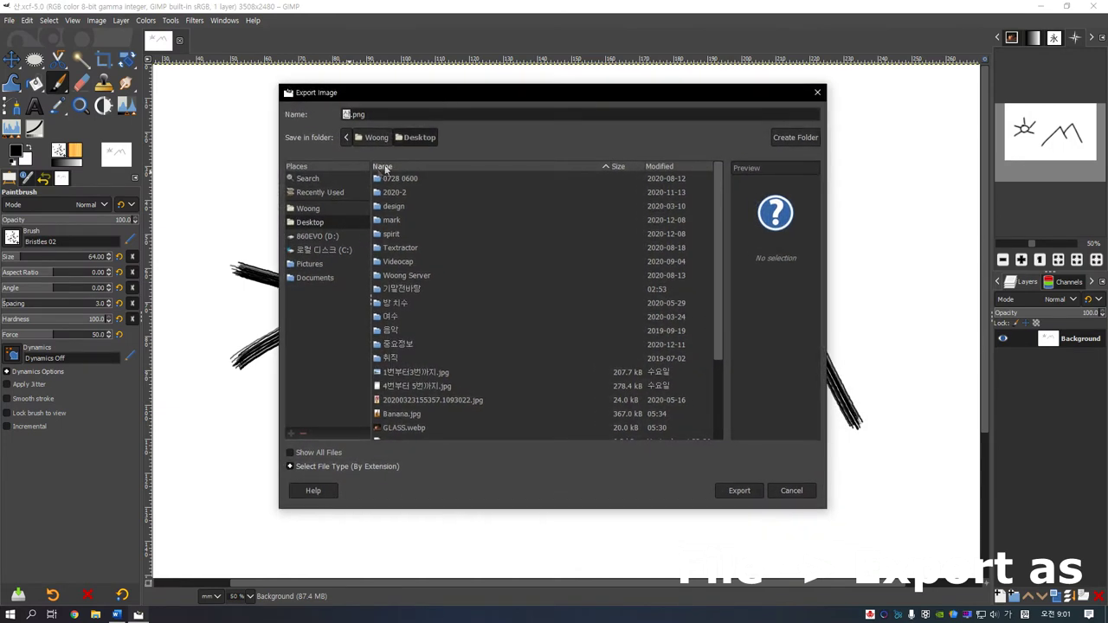
{"action": "left_click", "coordinate": [327, 221]}
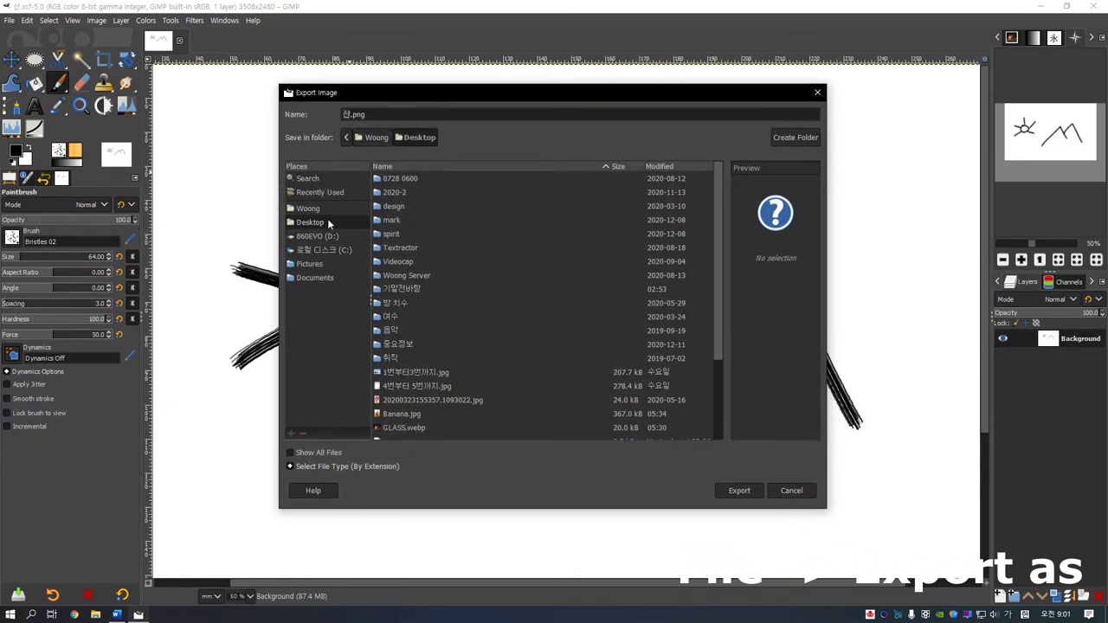
Choose JPEG image as the file type and export as 산.jpg
{"action": "left_click", "coordinate": [334, 468]}
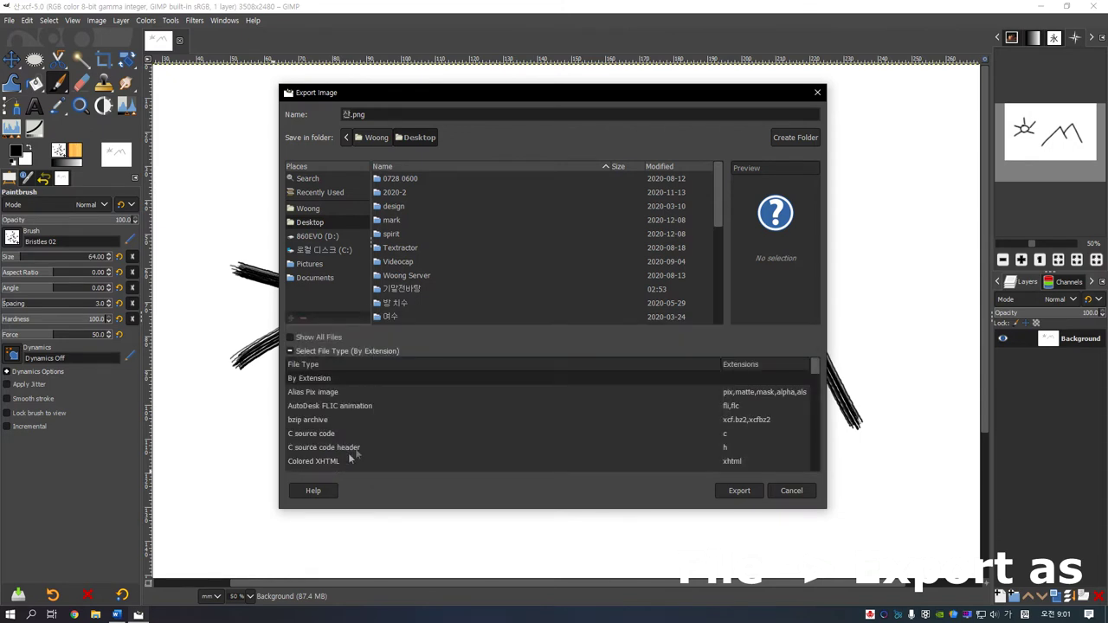
{"action": "scroll", "coordinate": [499, 390], "scroll_direction": "down", "scroll_amount": 2}
{"action": "scroll", "coordinate": [499, 389], "scroll_direction": "down", "scroll_amount": 1}
{"action": "scroll", "coordinate": [500, 391], "scroll_direction": "down", "scroll_amount": 1}
{"action": "scroll", "coordinate": [499, 392], "scroll_direction": "down", "scroll_amount": 2}
{"action": "scroll", "coordinate": [500, 392], "scroll_direction": "down", "scroll_amount": 1}
{"action": "scroll", "coordinate": [499, 391], "scroll_direction": "down", "scroll_amount": 2}
{"action": "scroll", "coordinate": [499, 391], "scroll_direction": "down", "scroll_amount": 1}
{"action": "scroll", "coordinate": [499, 392], "scroll_direction": "down", "scroll_amount": 1}
{"action": "left_click", "coordinate": [338, 424]}
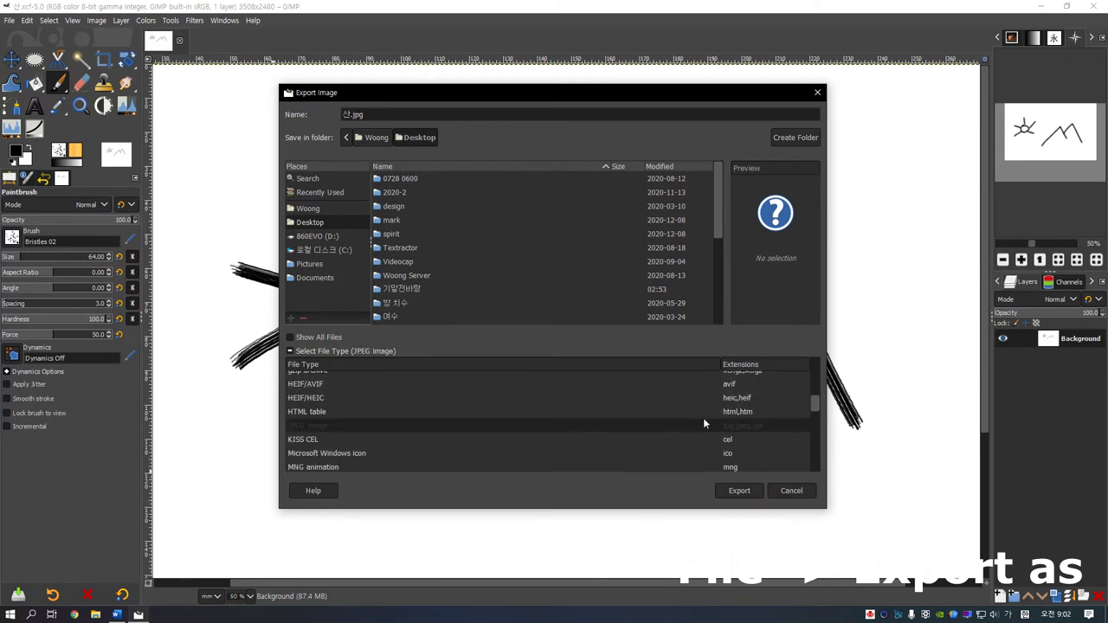
{"action": "left_click", "coordinate": [736, 491]}
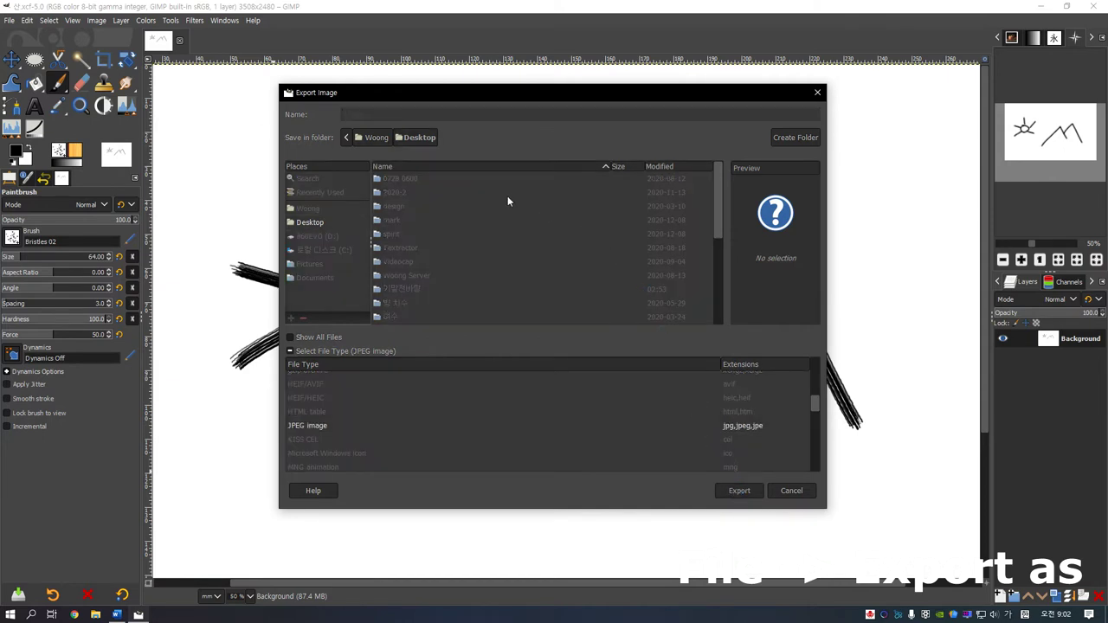
Set JPEG quality to 100, finish the export, and move 산.jpg on the desktop
{"action": "left_click_drag", "start_coordinate": [517, 187], "coordinate": [376, 149]}
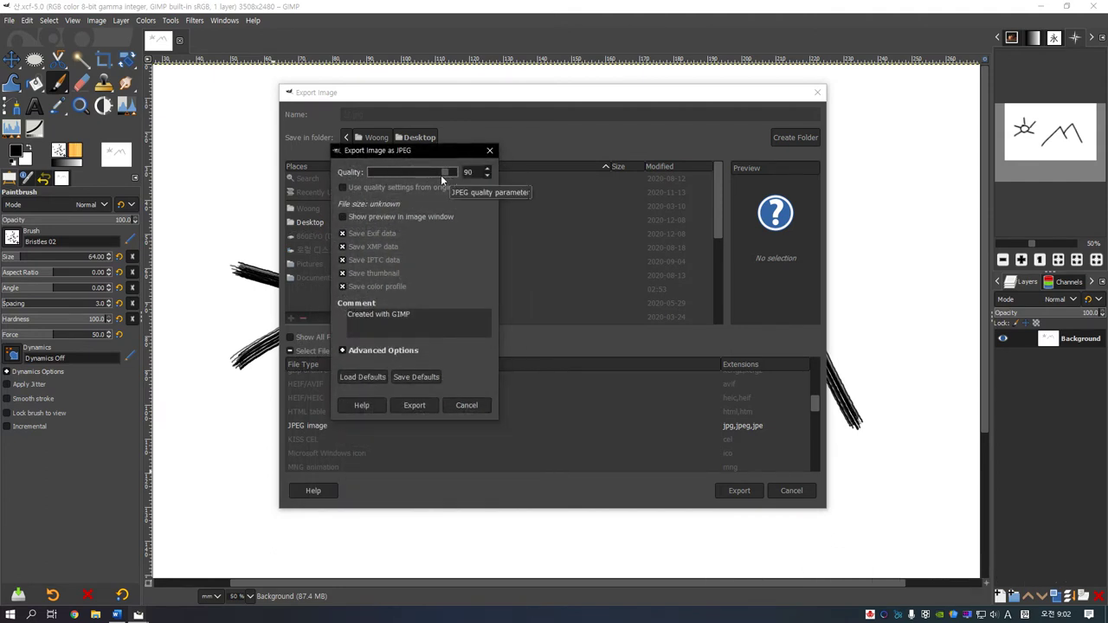
{"action": "left_click_drag", "start_coordinate": [445, 172], "coordinate": [457, 170]}
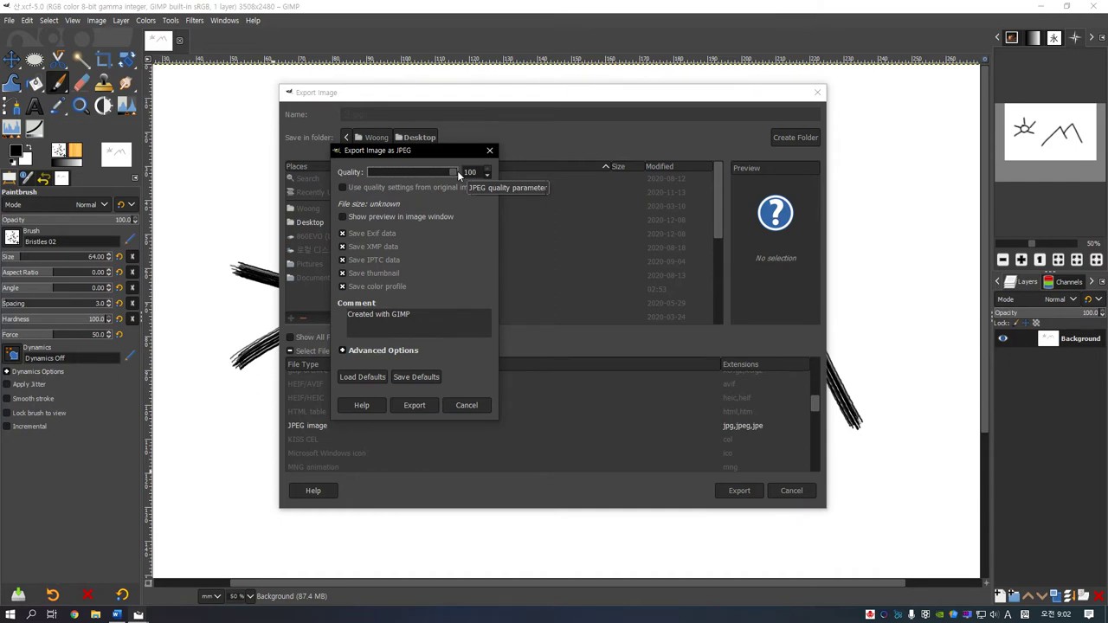
{"action": "left_click_drag", "start_coordinate": [453, 172], "coordinate": [370, 172]}
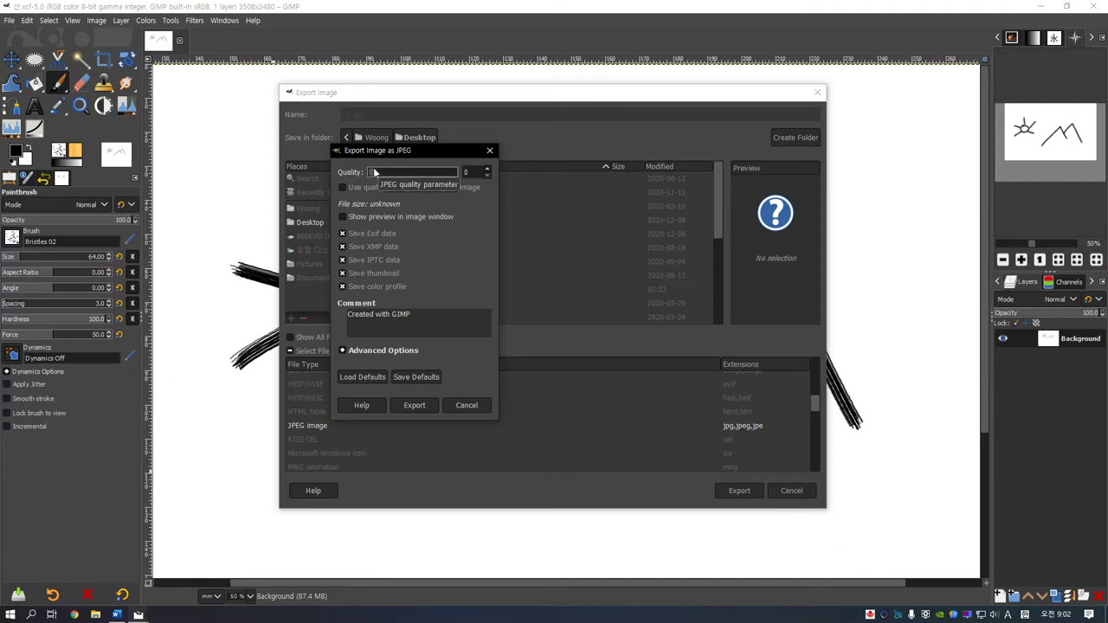
{"action": "left_click_drag", "start_coordinate": [404, 170], "coordinate": [459, 171]}
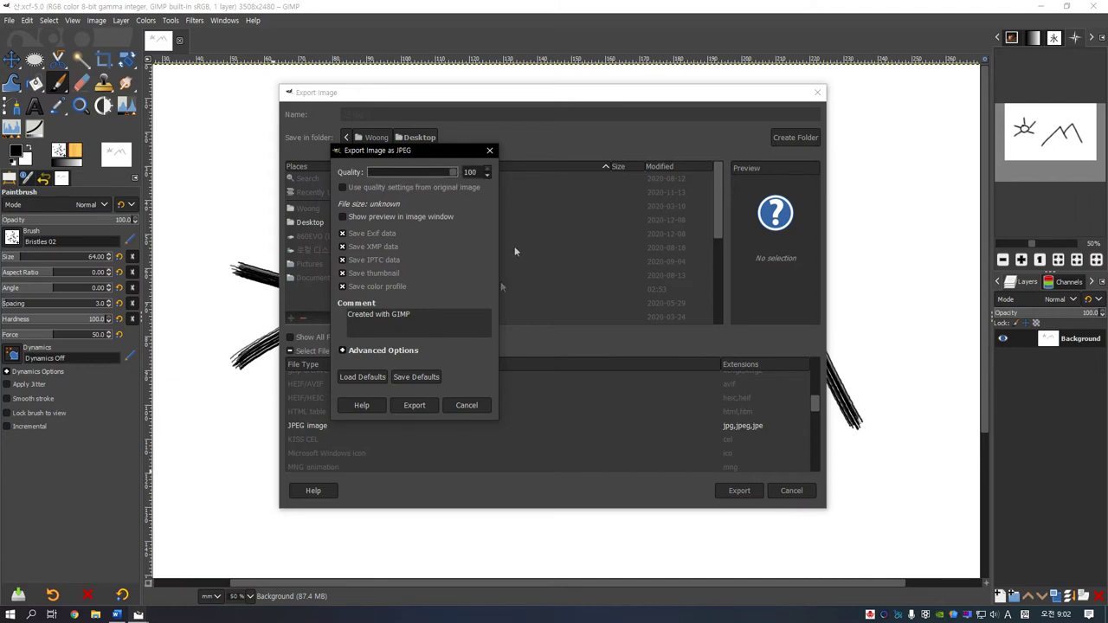
{"action": "left_click", "coordinate": [416, 405]}
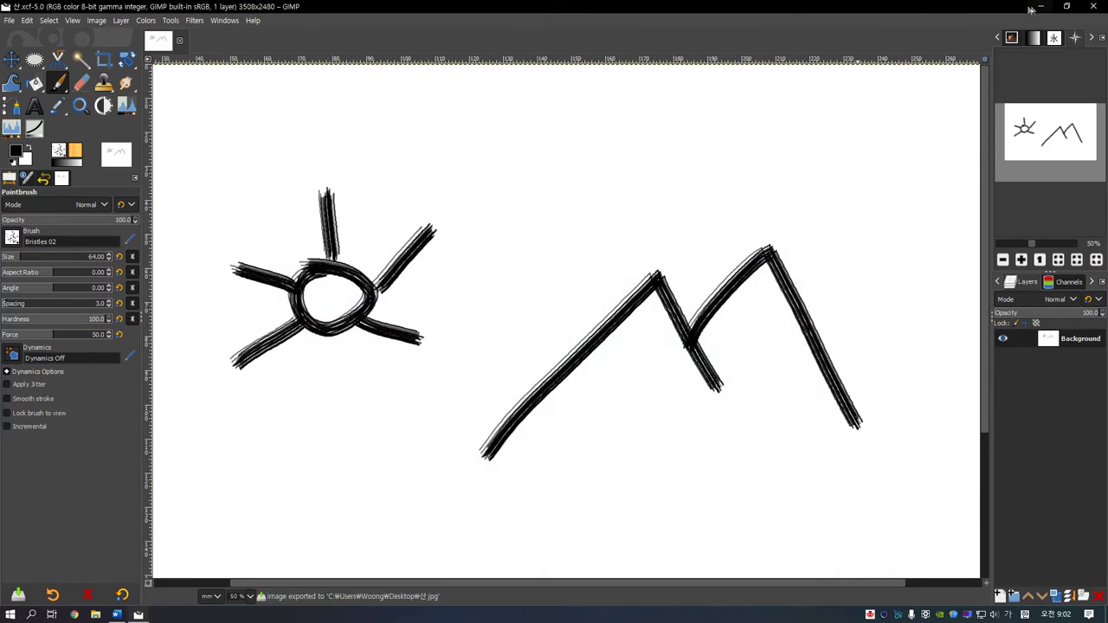
{"action": "left_click", "coordinate": [1040, 6]}
{"action": "mouse_move", "coordinate": [21, 111]}
{"action": "left_mouse_down"}
{"action": "mouse_move", "coordinate": [122, 198]}
{"action": "mouse_move", "coordinate": [69, 169]}
{"action": "left_mouse_up"}
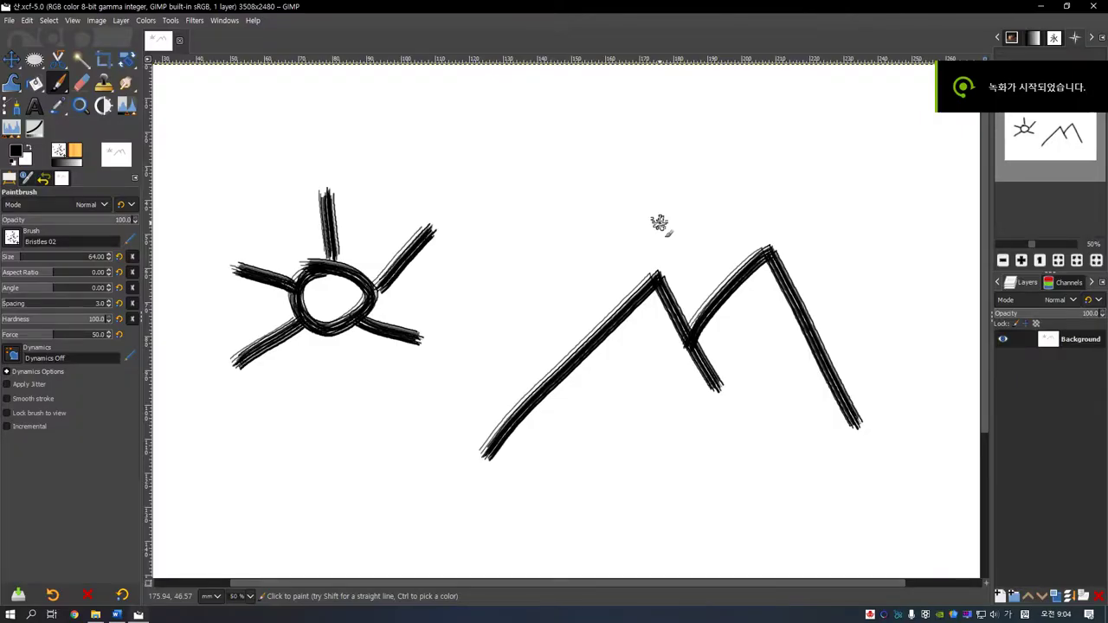
Open GLASS.webp from the Desktop, then close both it and the 산 sketch
{"action": "right_click", "coordinate": [96, 613]}
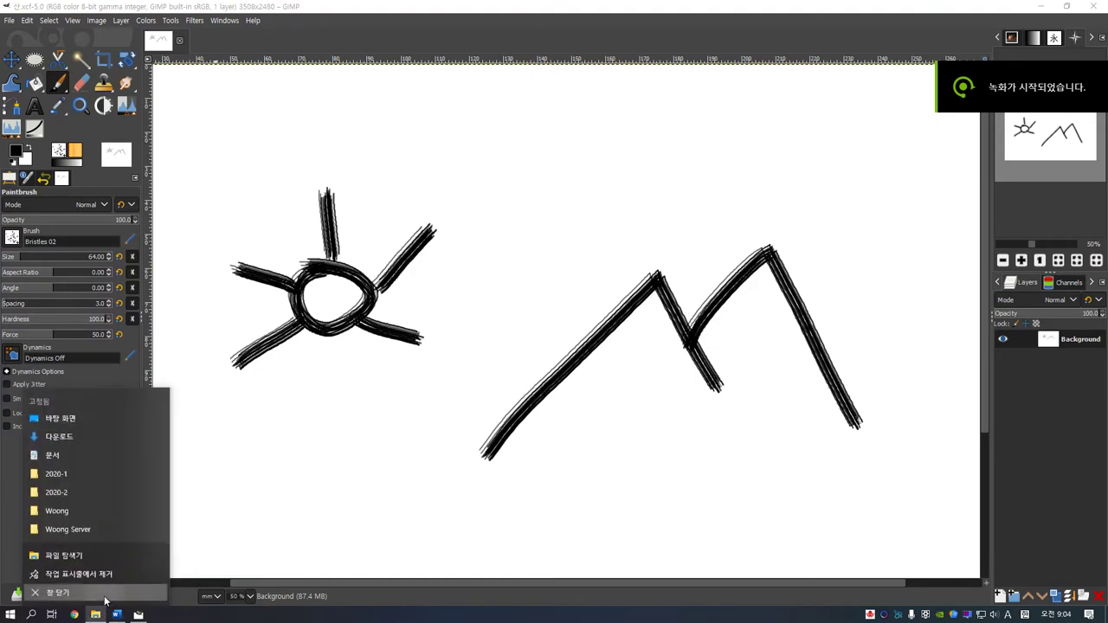
{"action": "left_click", "coordinate": [105, 597]}
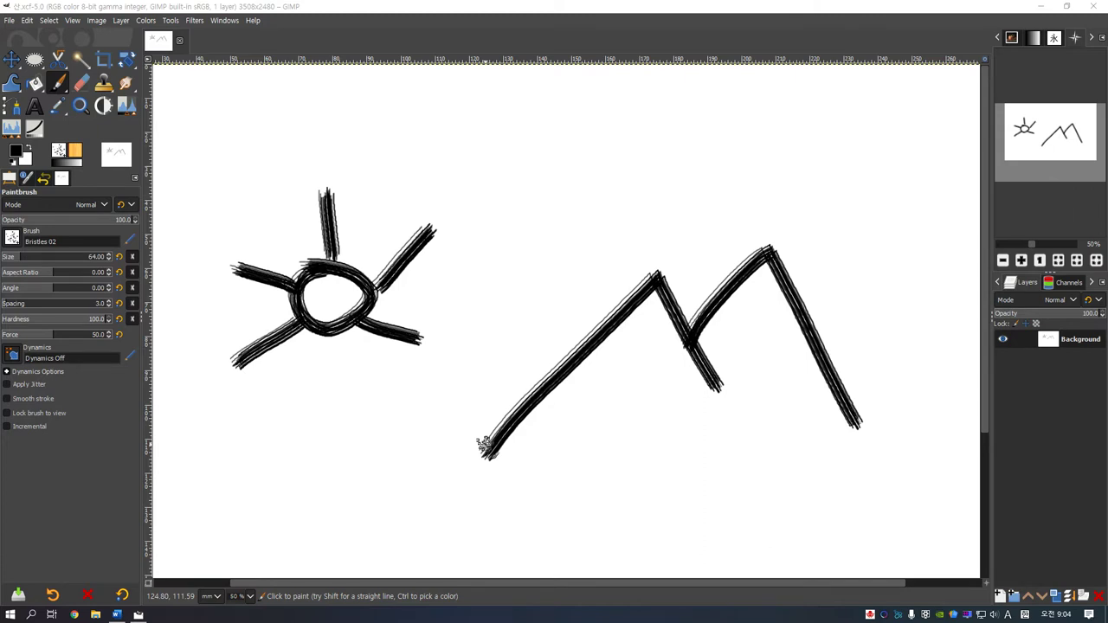
{"action": "left_click", "coordinate": [9, 20]}
{"action": "left_click", "coordinate": [35, 61]}
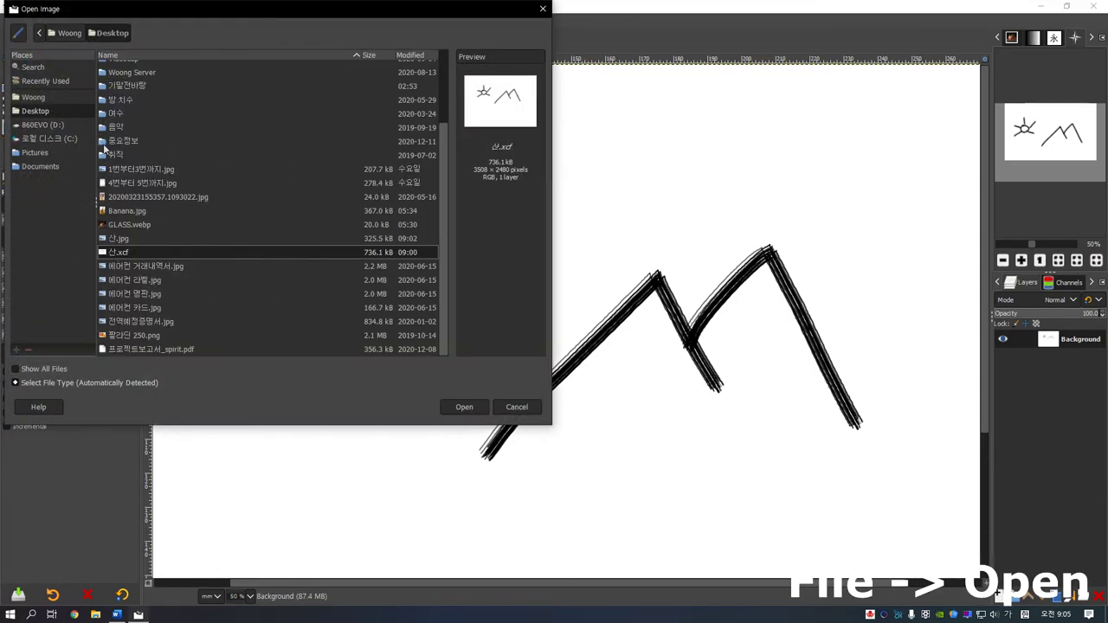
{"action": "double_click", "coordinate": [131, 225]}
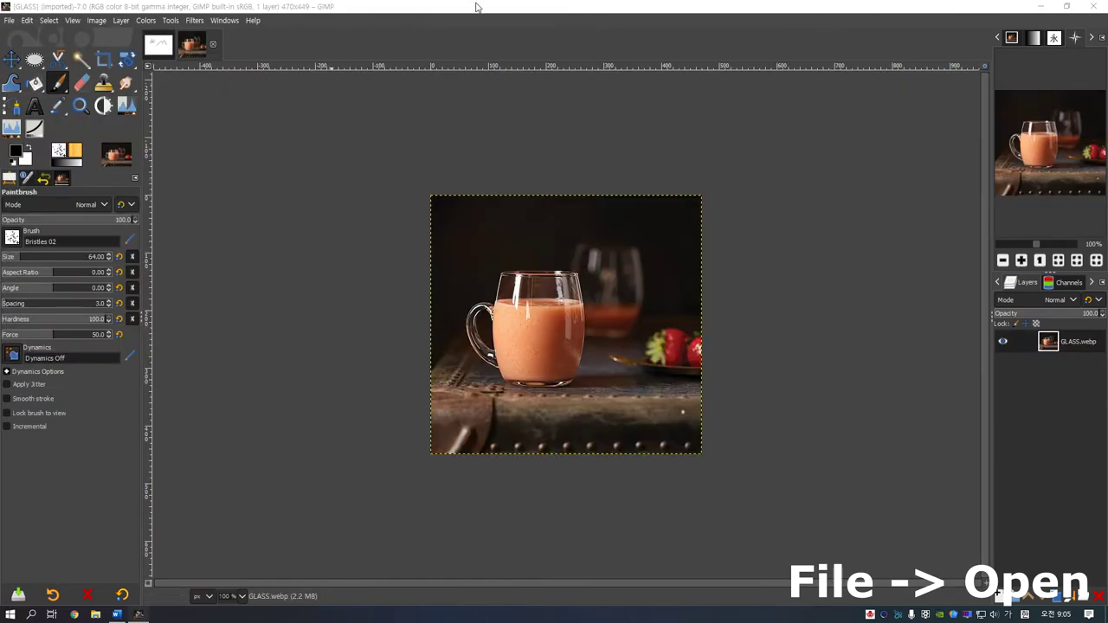
{"action": "left_click", "coordinate": [213, 43]}
{"action": "left_click", "coordinate": [179, 44]}
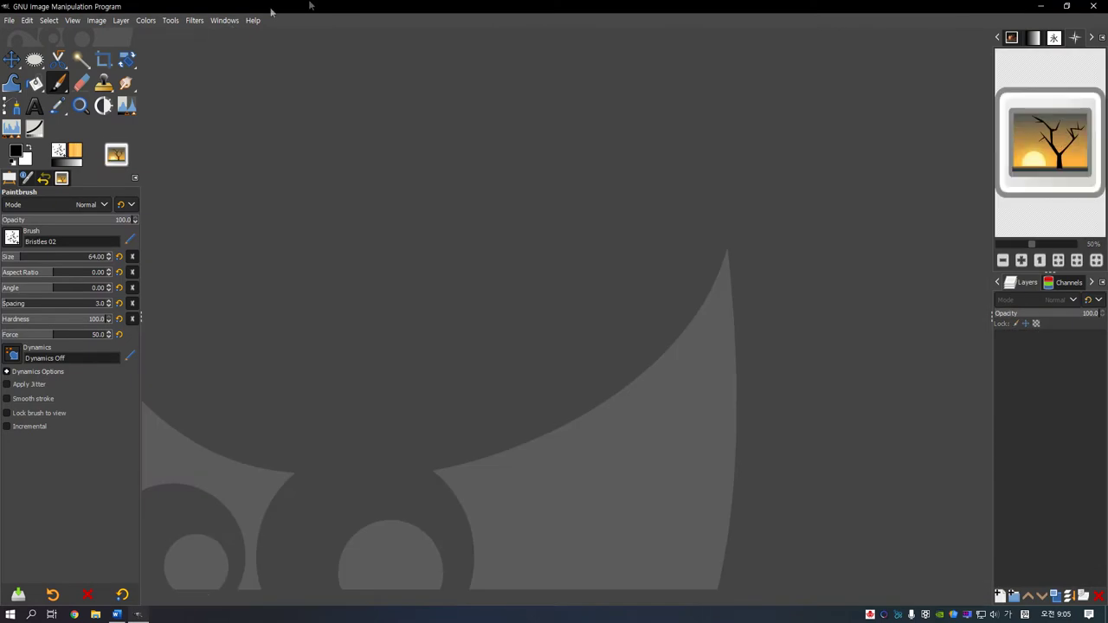
Bring Banana.jpg from the desktop into GIMP and maximise the window on the GLASS photo
{"action": "double_click", "coordinate": [348, 5]}
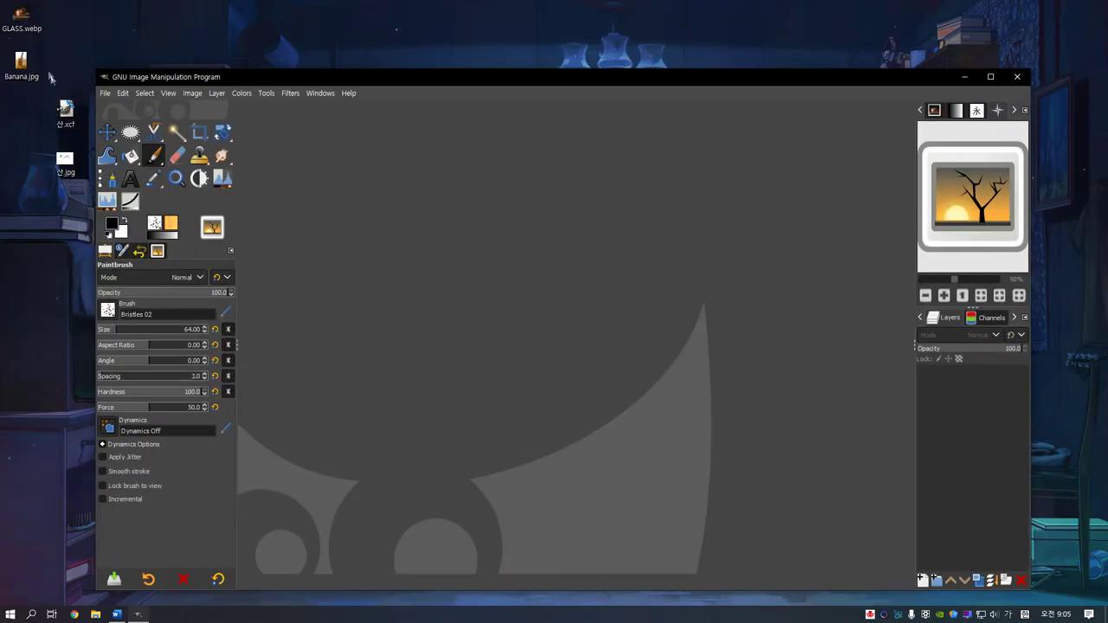
{"action": "left_click", "coordinate": [21, 65]}
{"action": "left_click_drag", "start_coordinate": [20, 68], "coordinate": [320, 201]}
{"action": "left_click_drag", "start_coordinate": [458, 271], "coordinate": [465, 273]}
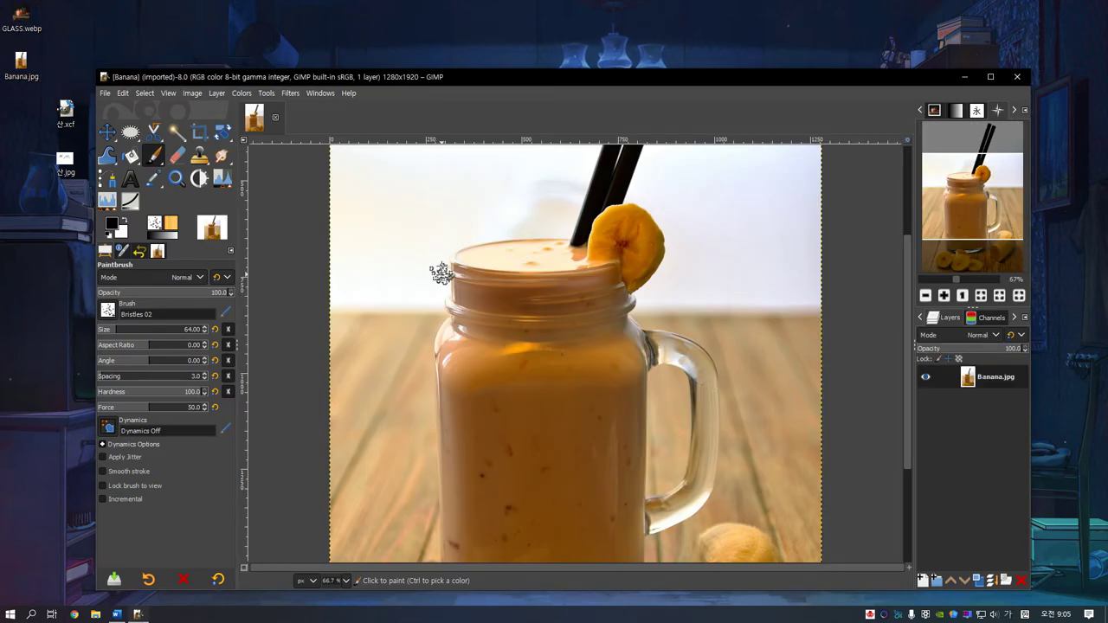
{"action": "double_click", "coordinate": [470, 77]}
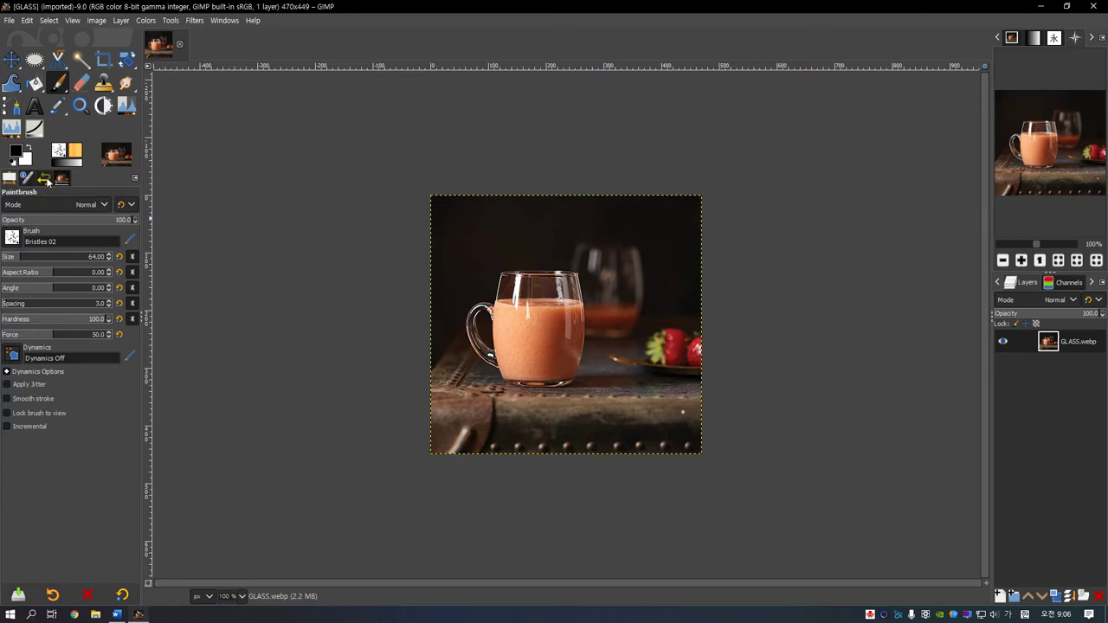
Float the Layers panel out of its dock, close it, and reopen it from Dockable Dialogs
{"action": "mouse_move", "coordinate": [1009, 288]}
{"action": "left_mouse_down"}
{"action": "mouse_move", "coordinate": [461, 210]}
{"action": "mouse_move", "coordinate": [449, 148]}
{"action": "mouse_move", "coordinate": [372, 213]}
{"action": "mouse_move", "coordinate": [287, 199]}
{"action": "mouse_move", "coordinate": [56, 194]}
{"action": "mouse_move", "coordinate": [79, 179]}
{"action": "left_mouse_up"}
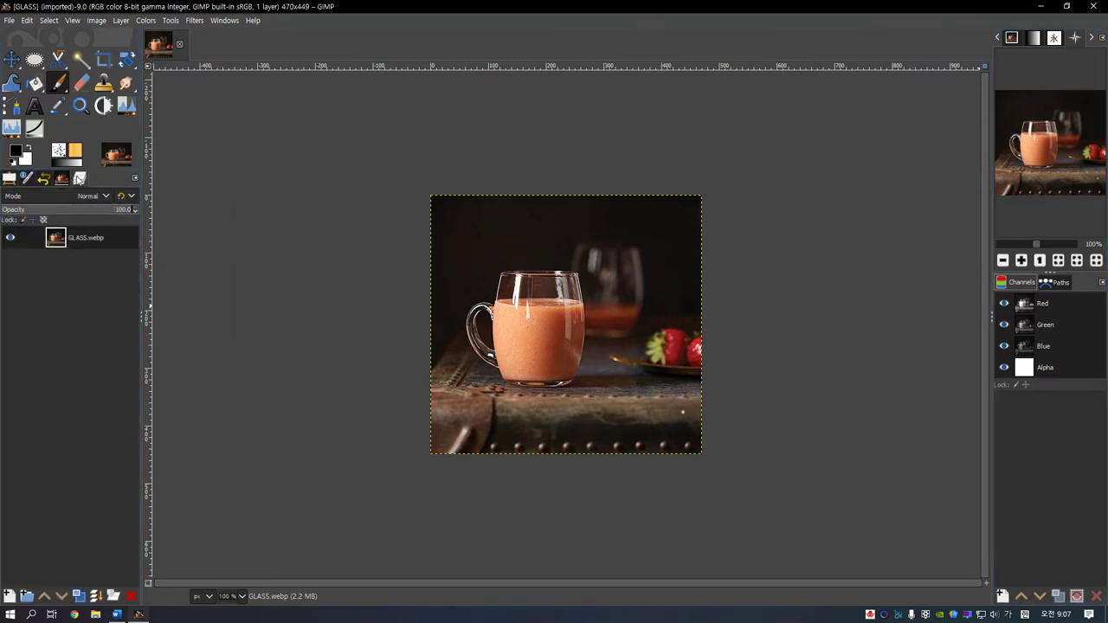
{"action": "mouse_move", "coordinate": [79, 179]}
{"action": "left_mouse_down"}
{"action": "mouse_move", "coordinate": [296, 136]}
{"action": "mouse_move", "coordinate": [277, 193]}
{"action": "left_mouse_up"}
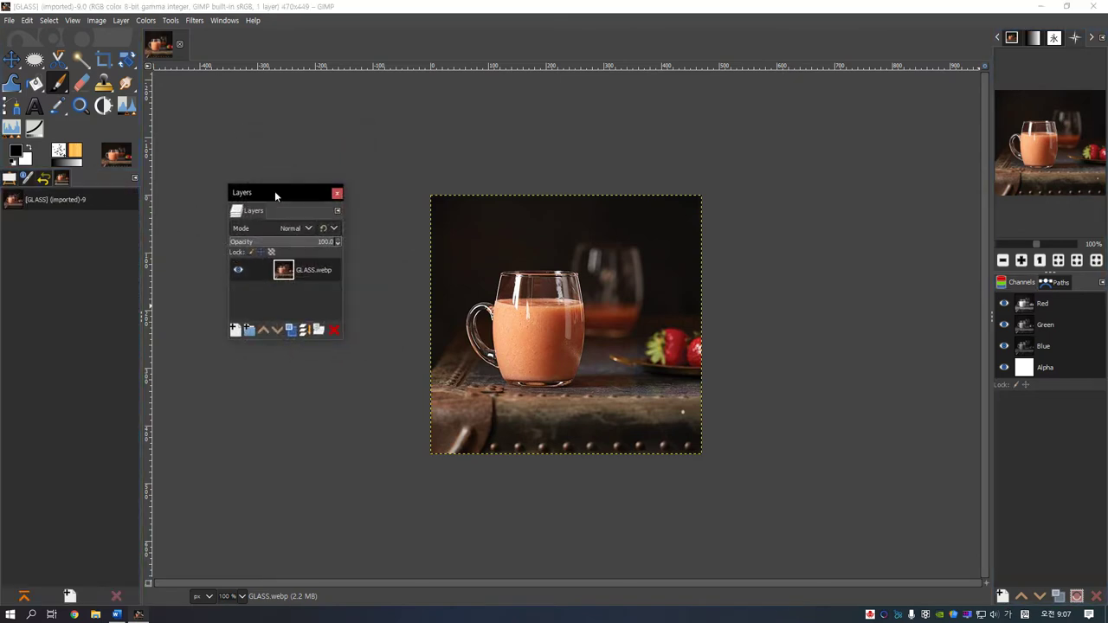
{"action": "left_click", "coordinate": [337, 193]}
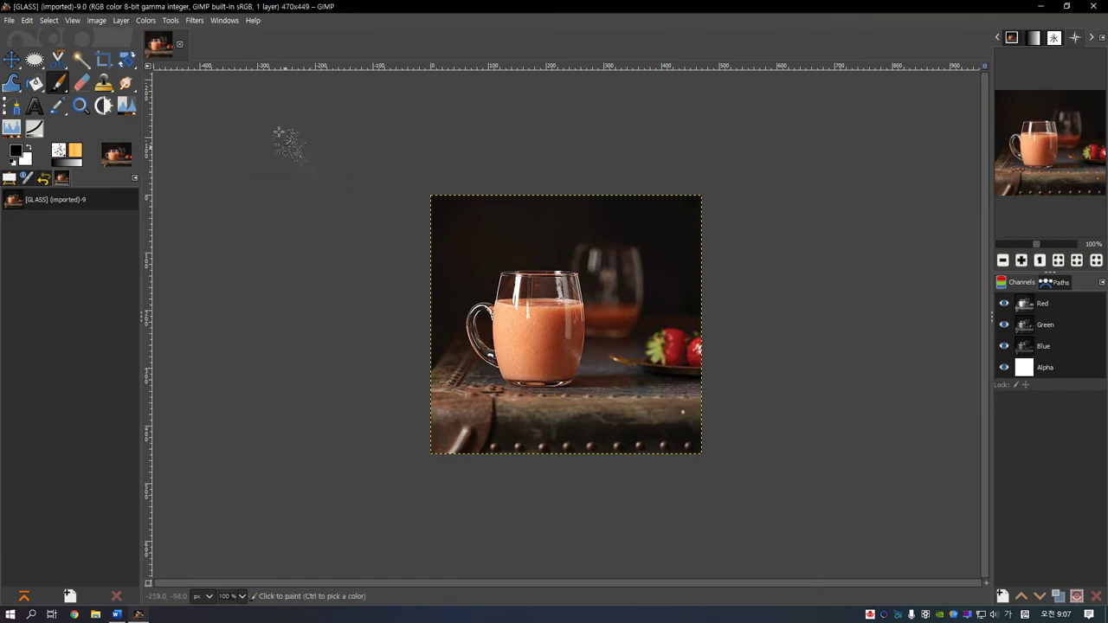
{"action": "left_click", "coordinate": [225, 20]}
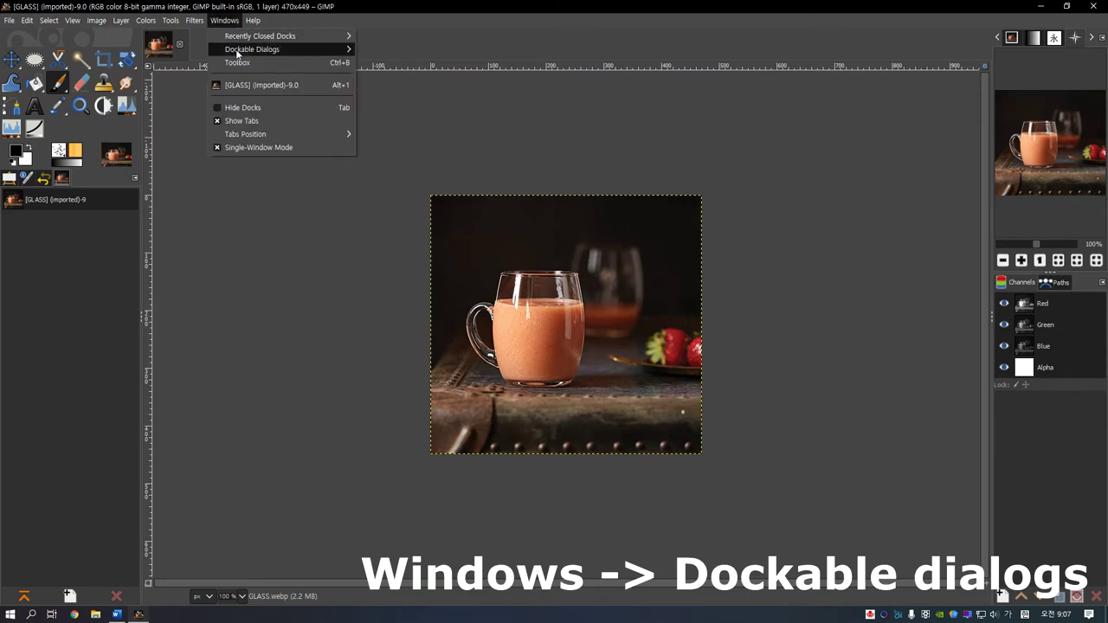
{"action": "mouse_move", "coordinate": [252, 49]}
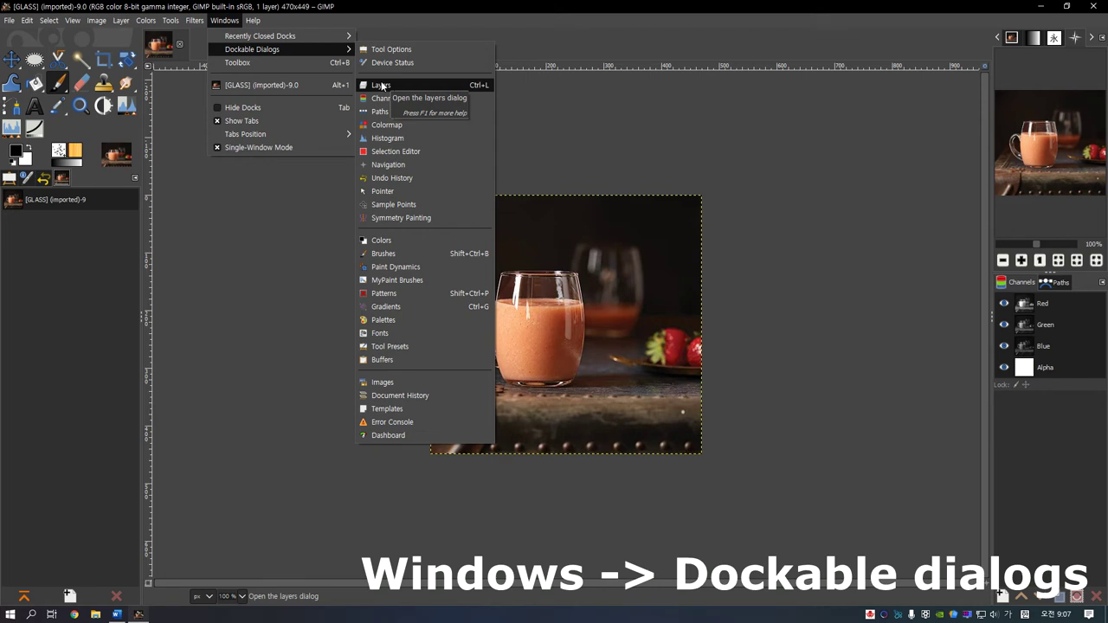
{"action": "left_click", "coordinate": [380, 84]}
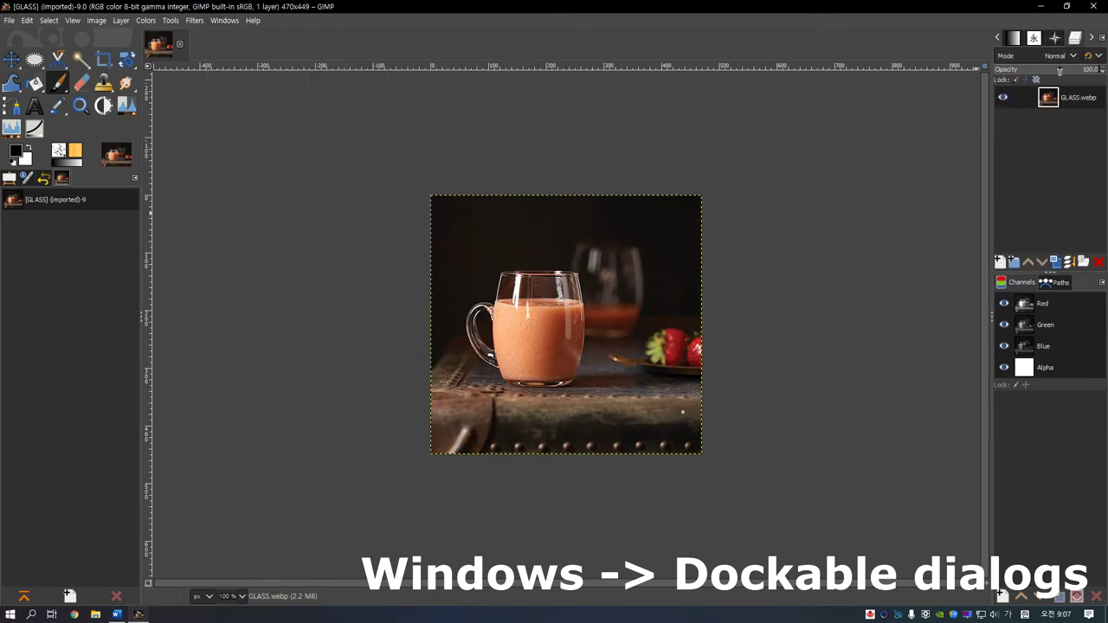
Re-add Layers to the right dock via the tab menu's Add Tab and make it first
{"action": "left_click_drag", "start_coordinate": [1079, 40], "coordinate": [676, 148]}
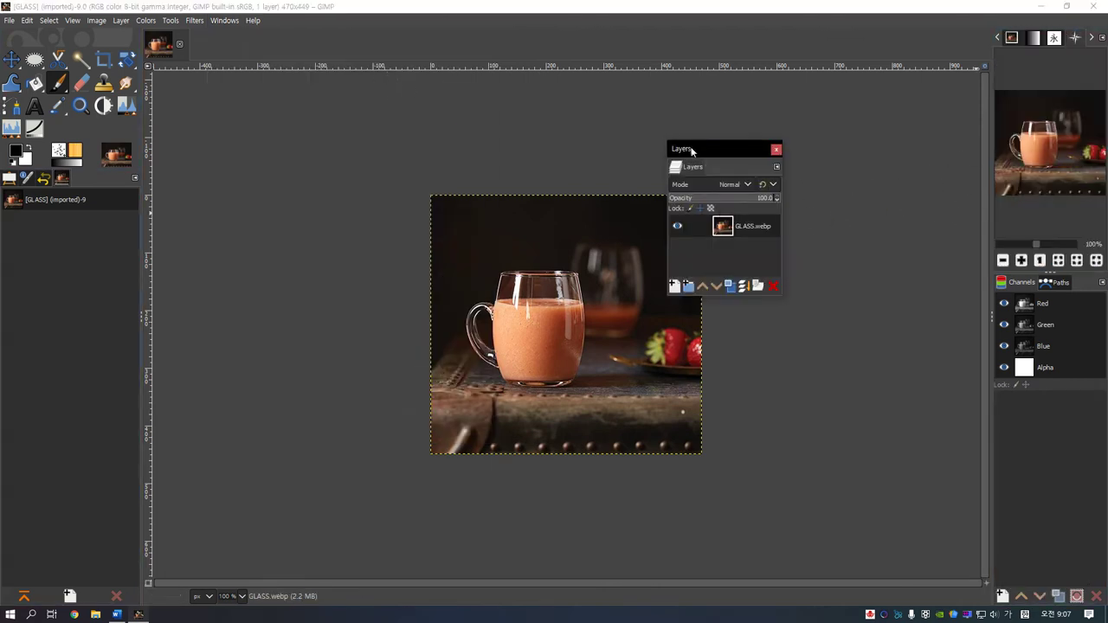
{"action": "mouse_move", "coordinate": [690, 166]}
{"action": "left_mouse_down"}
{"action": "mouse_move", "coordinate": [1002, 283]}
{"action": "mouse_move", "coordinate": [804, 271]}
{"action": "mouse_move", "coordinate": [632, 186]}
{"action": "left_mouse_up"}
{"action": "left_click", "coordinate": [735, 193]}
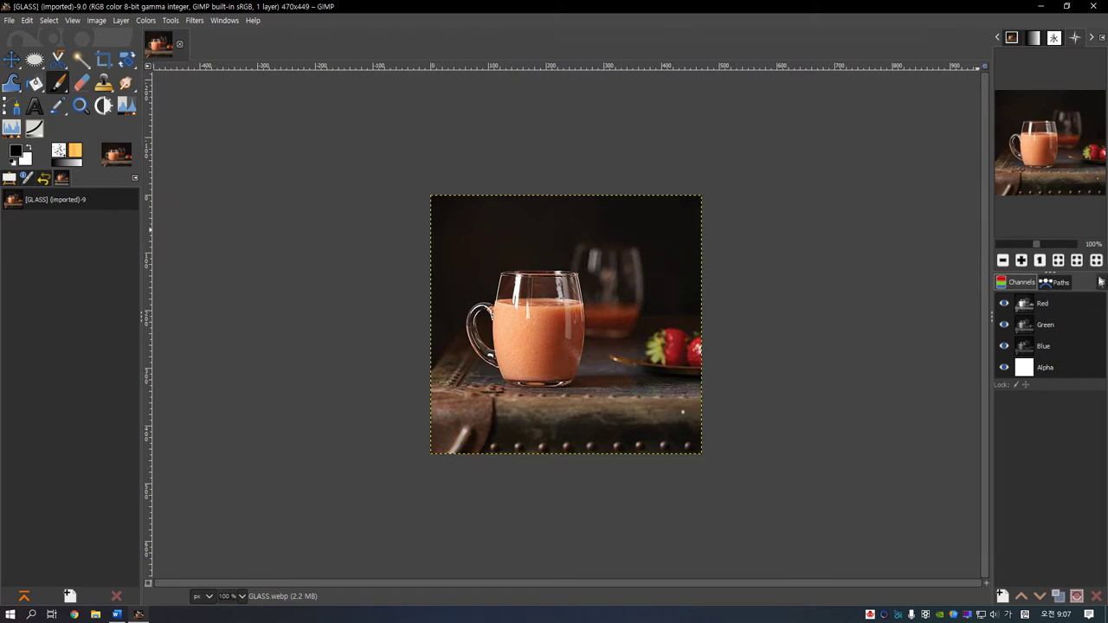
{"action": "left_click", "coordinate": [1102, 283]}
{"action": "mouse_move", "coordinate": [1021, 295]}
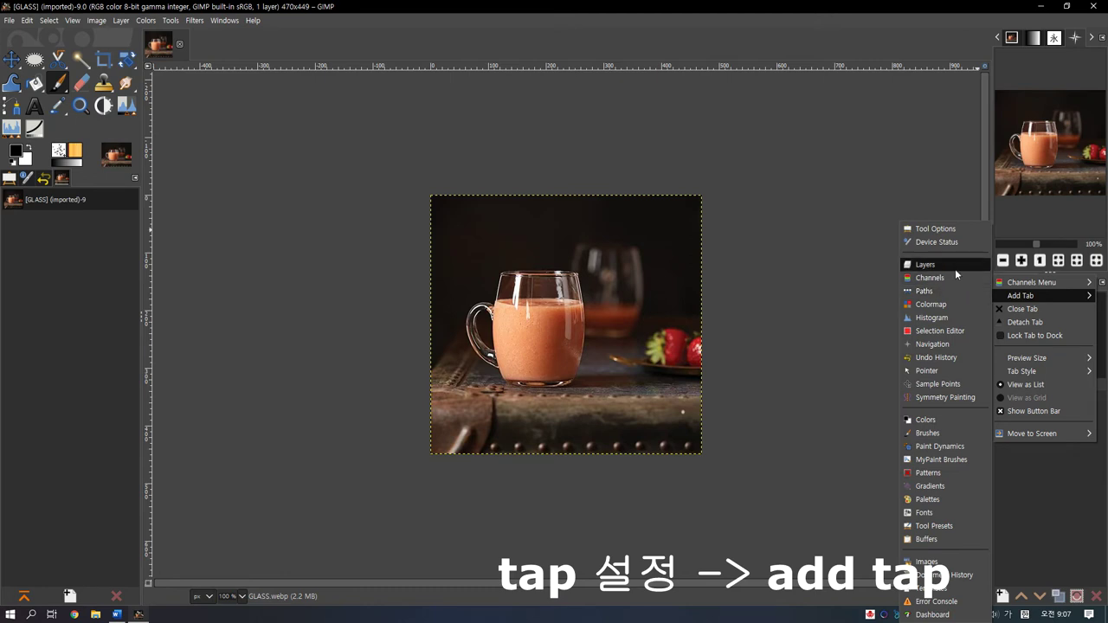
{"action": "left_click", "coordinate": [923, 264]}
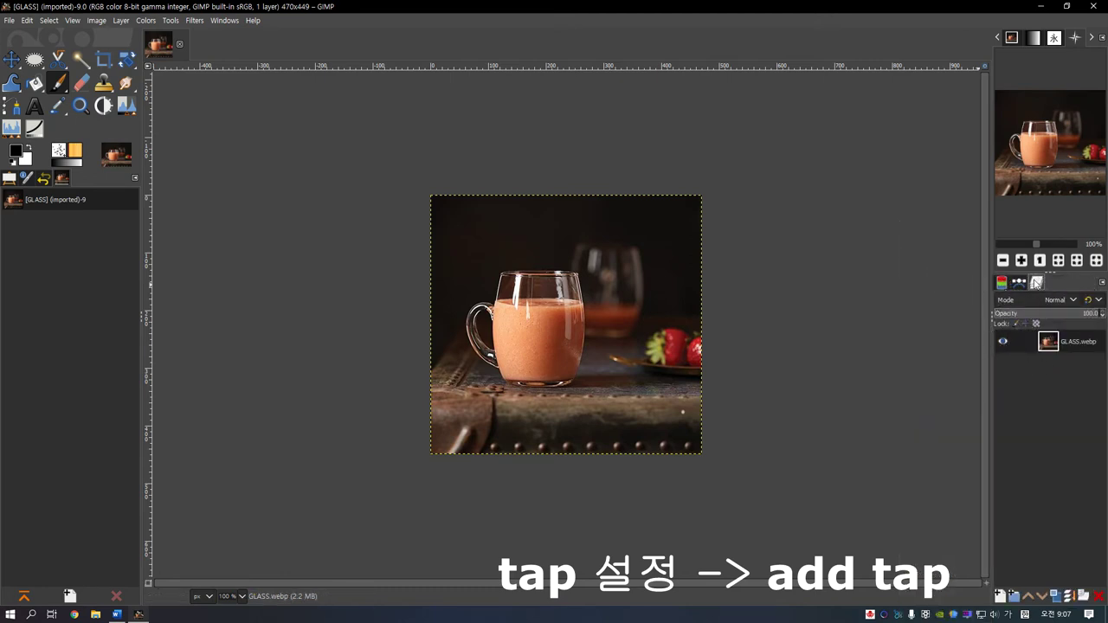
{"action": "left_click_drag", "start_coordinate": [1036, 283], "coordinate": [1000, 283]}
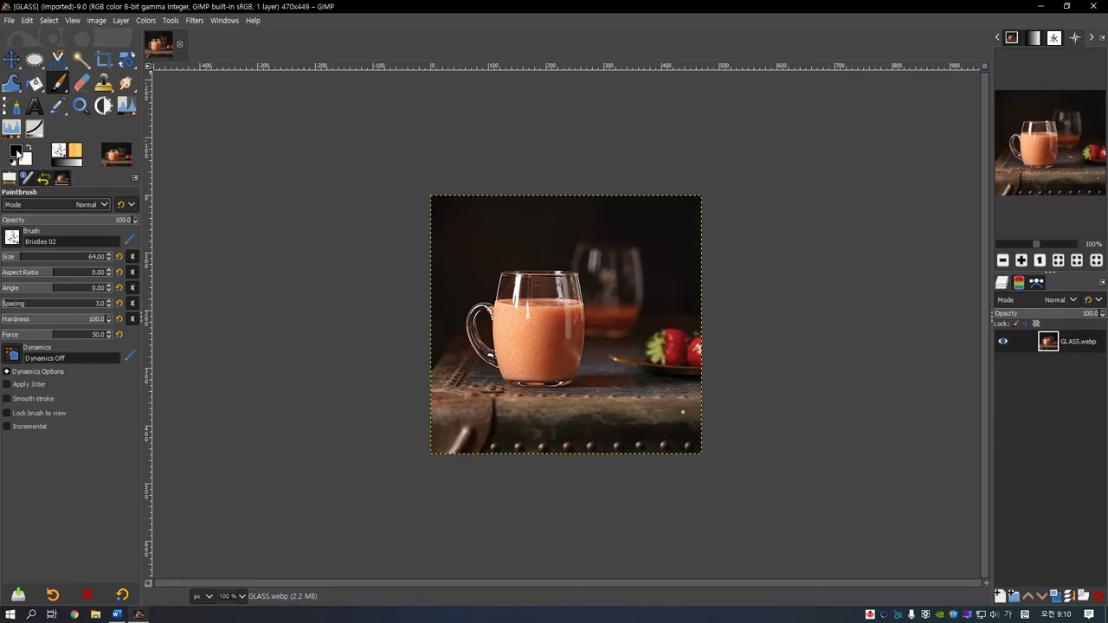
Try a pure red ff0000 foreground, then reset the colours to default black and white
{"action": "left_click", "coordinate": [15, 152]}
{"action": "left_click", "coordinate": [203, 185]}
{"action": "left_click", "coordinate": [276, 293]}
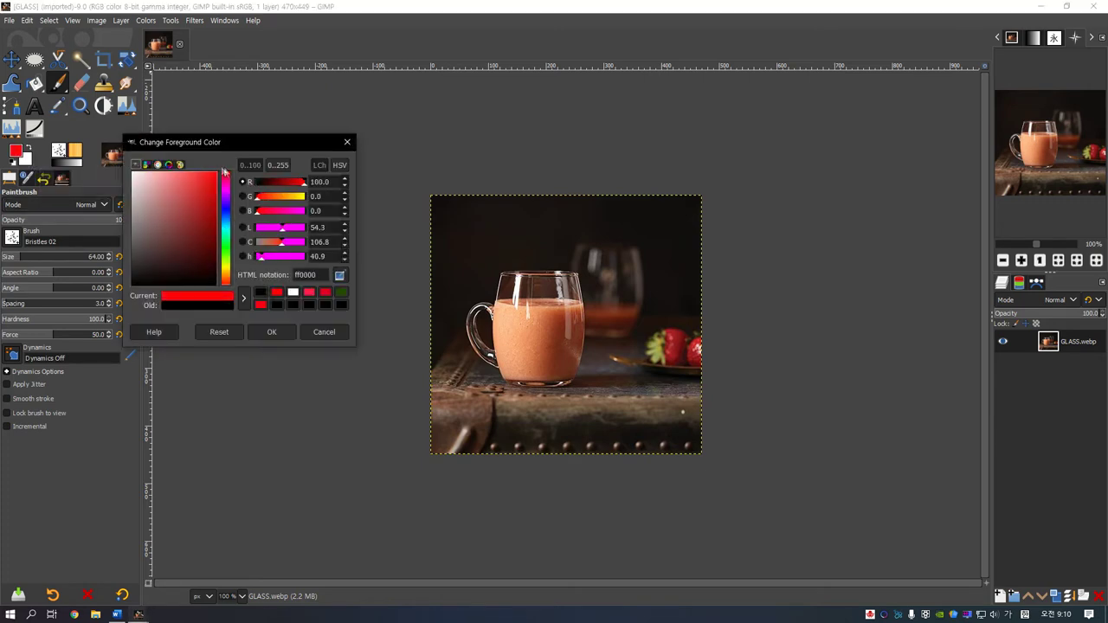
{"action": "left_click", "coordinate": [270, 332]}
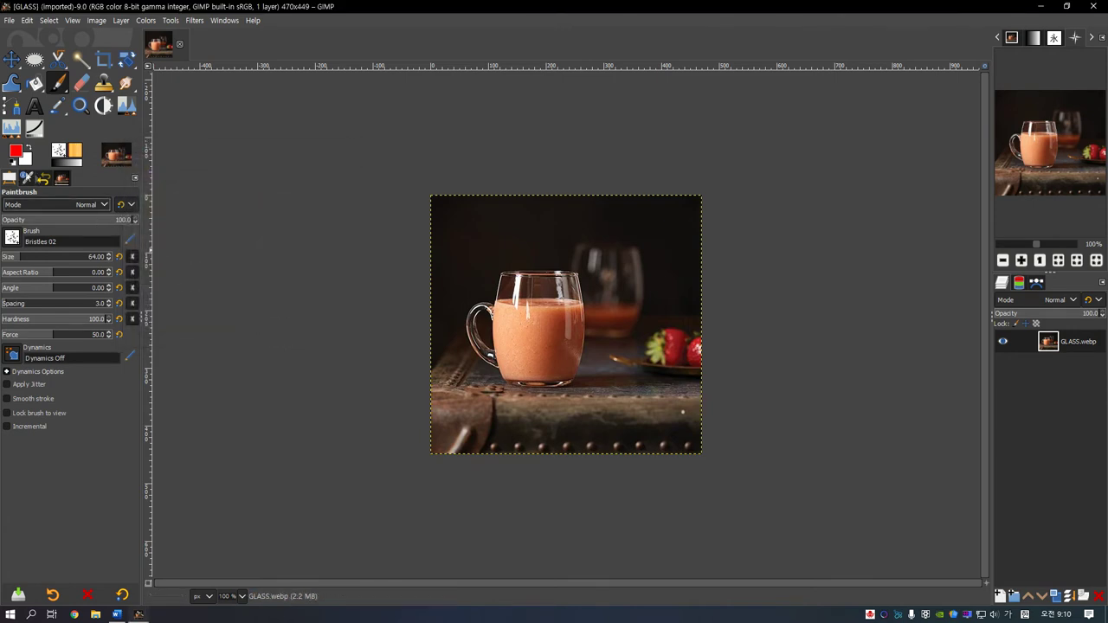
{"action": "left_click", "coordinate": [12, 162]}
Cycle the dock tabs through Brushes and Patterns to Gradients, and show Undo History
{"action": "left_click", "coordinate": [64, 152]}
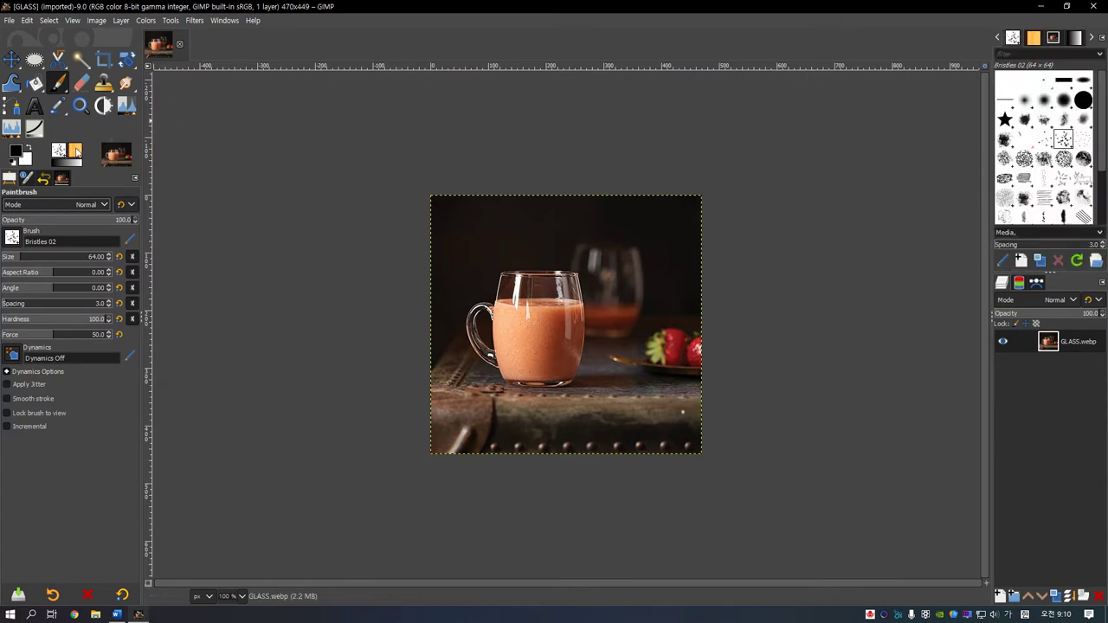
{"action": "left_click", "coordinate": [78, 152]}
{"action": "left_click", "coordinate": [75, 164]}
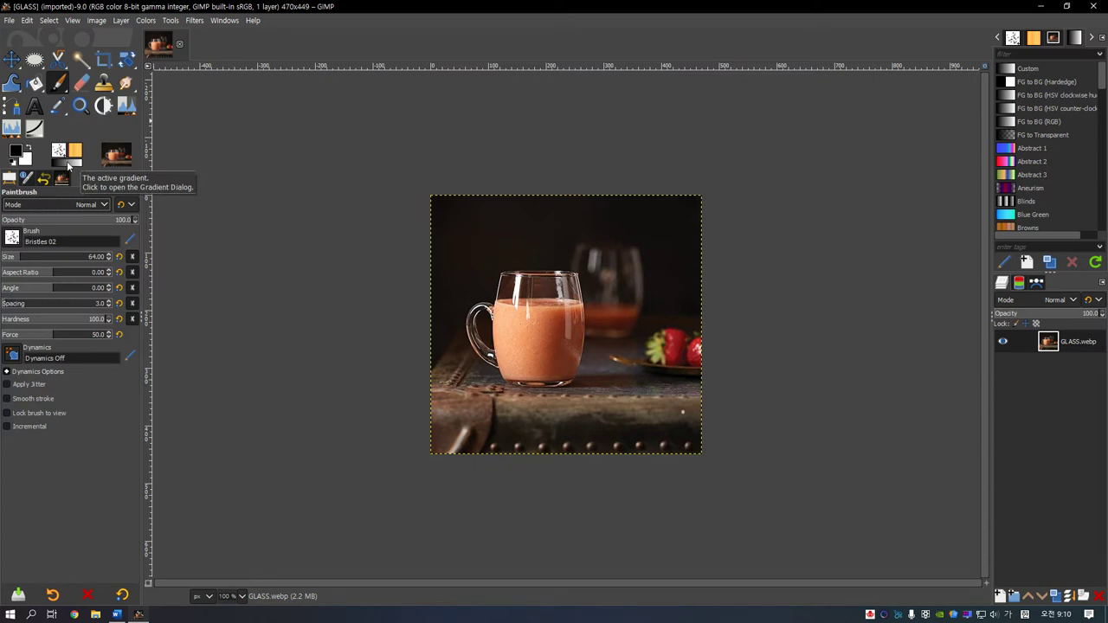
{"action": "left_click", "coordinate": [44, 182]}
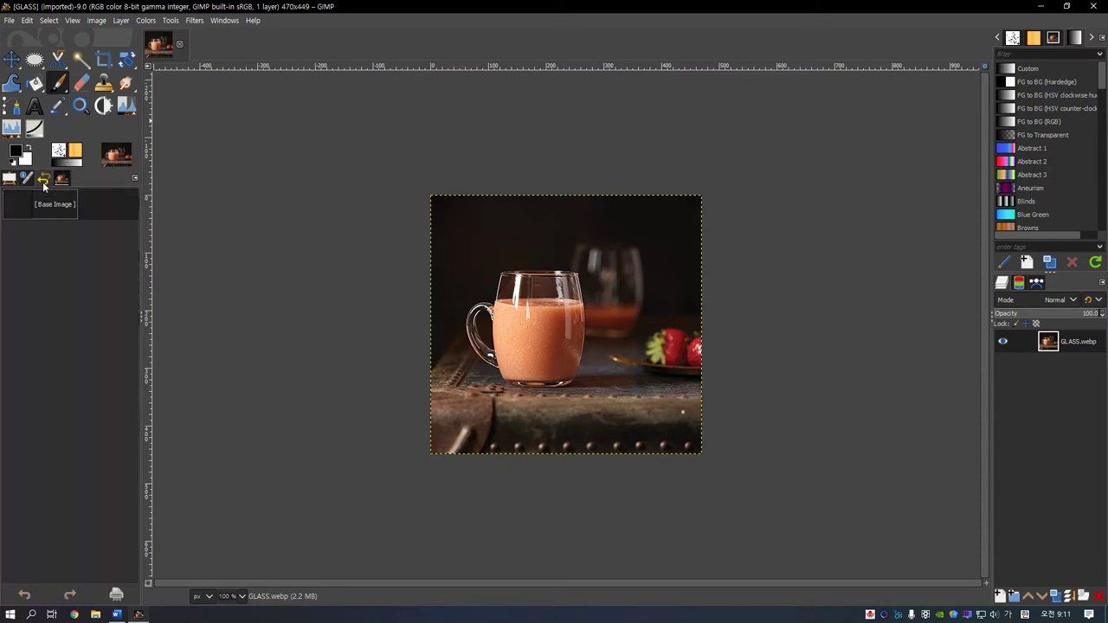
Set the foreground to red and paint four diagonal Paintbrush strokes across the photo
{"action": "left_click", "coordinate": [15, 153]}
{"action": "left_click", "coordinate": [310, 292]}
{"action": "left_click", "coordinate": [271, 332]}
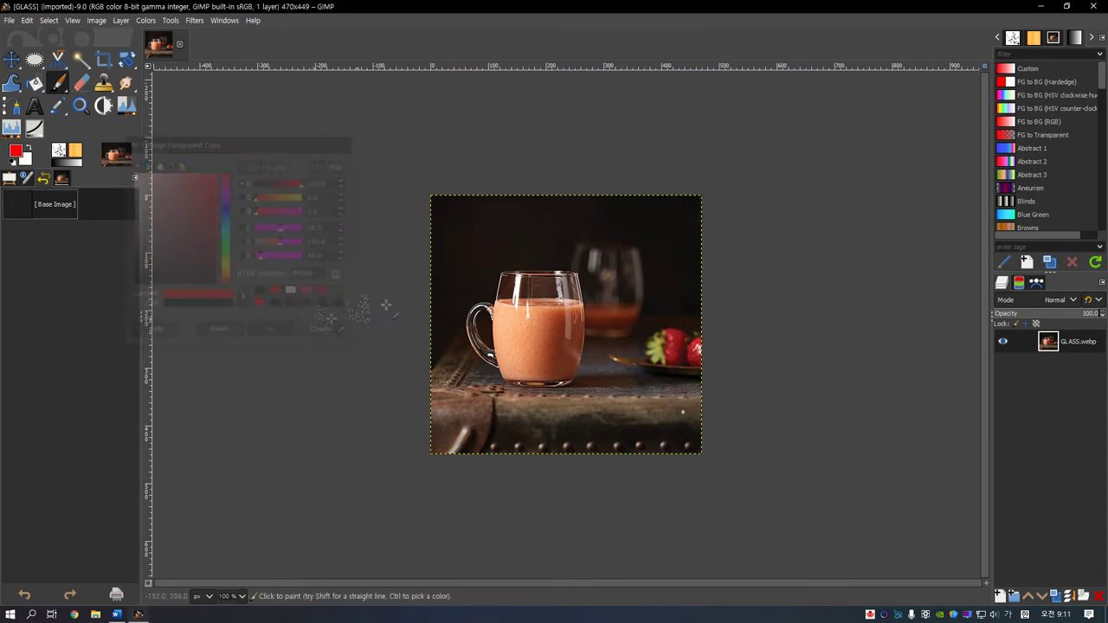
{"action": "left_click_drag", "start_coordinate": [554, 201], "coordinate": [455, 285]}
{"action": "left_click_drag", "start_coordinate": [631, 229], "coordinate": [467, 390]}
{"action": "left_click_drag", "start_coordinate": [502, 437], "coordinate": [680, 256]}
{"action": "mouse_move", "coordinate": [605, 429]}
{"action": "left_mouse_down"}
{"action": "mouse_move", "coordinate": [649, 411]}
{"action": "mouse_move", "coordinate": [697, 341]}
{"action": "left_mouse_up"}
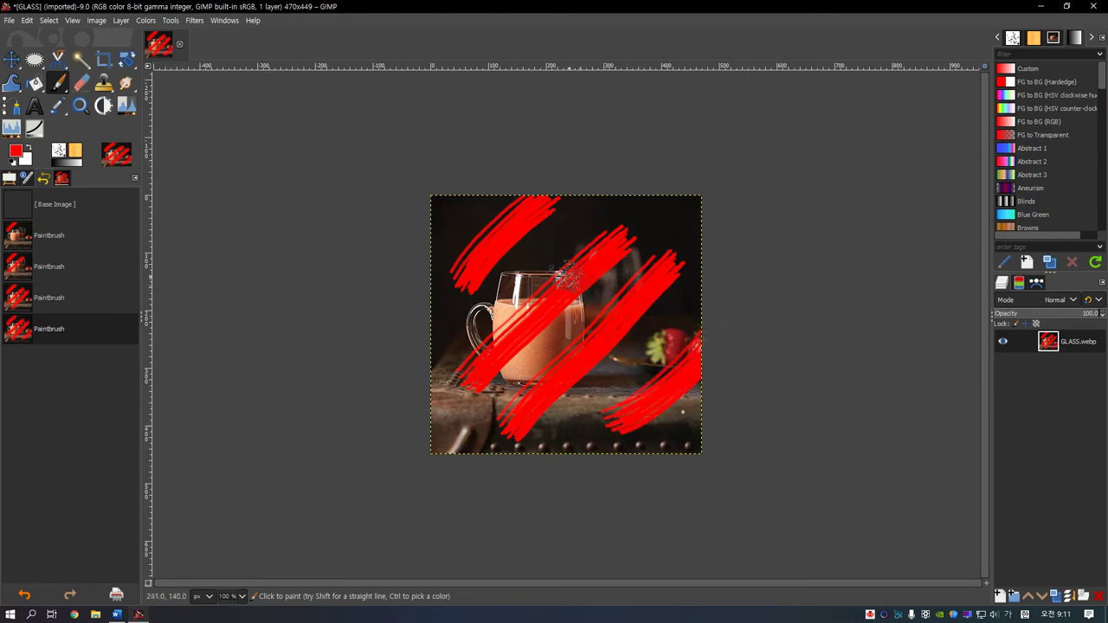
Step through the Undo History entries and revert to the unpainted Base Image
{"action": "left_click", "coordinate": [81, 265]}
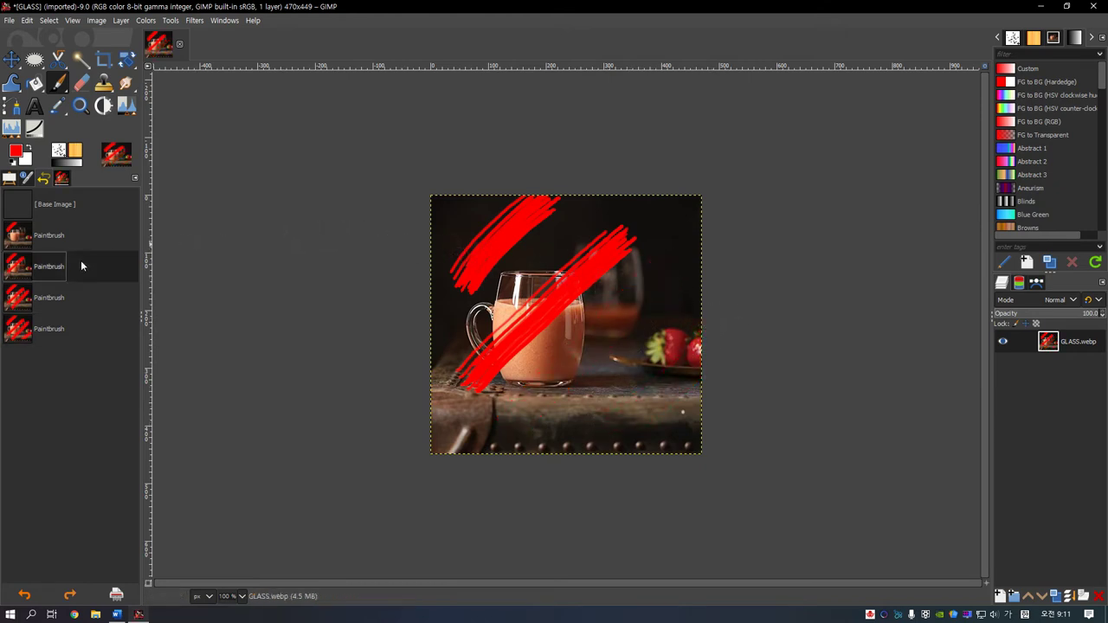
{"action": "left_click", "coordinate": [70, 238]}
{"action": "left_click", "coordinate": [68, 297]}
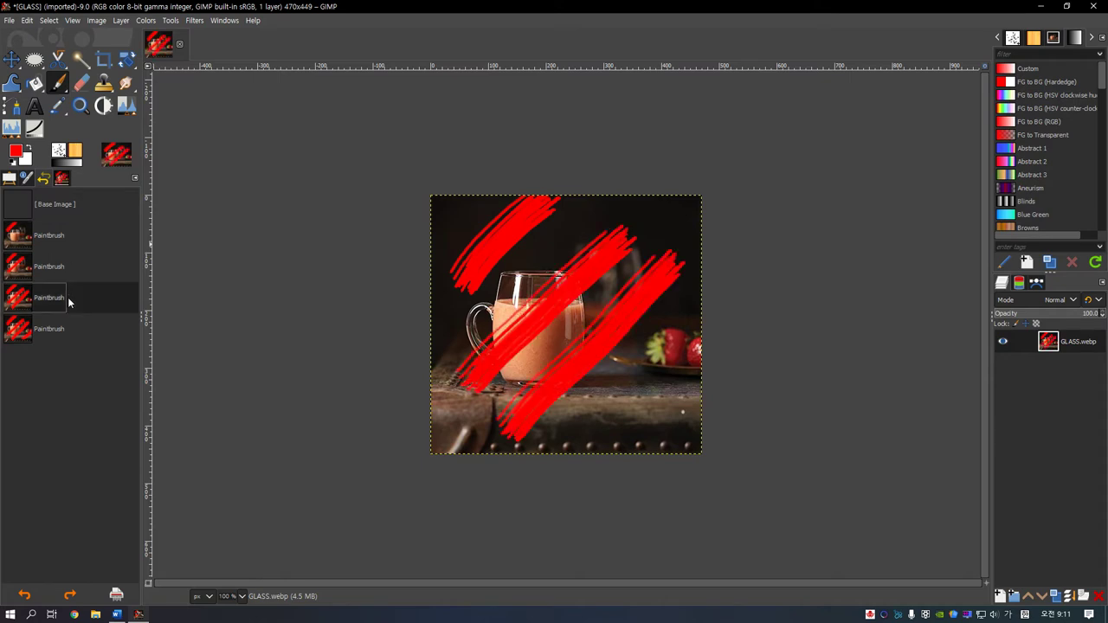
{"action": "left_click", "coordinate": [76, 204]}
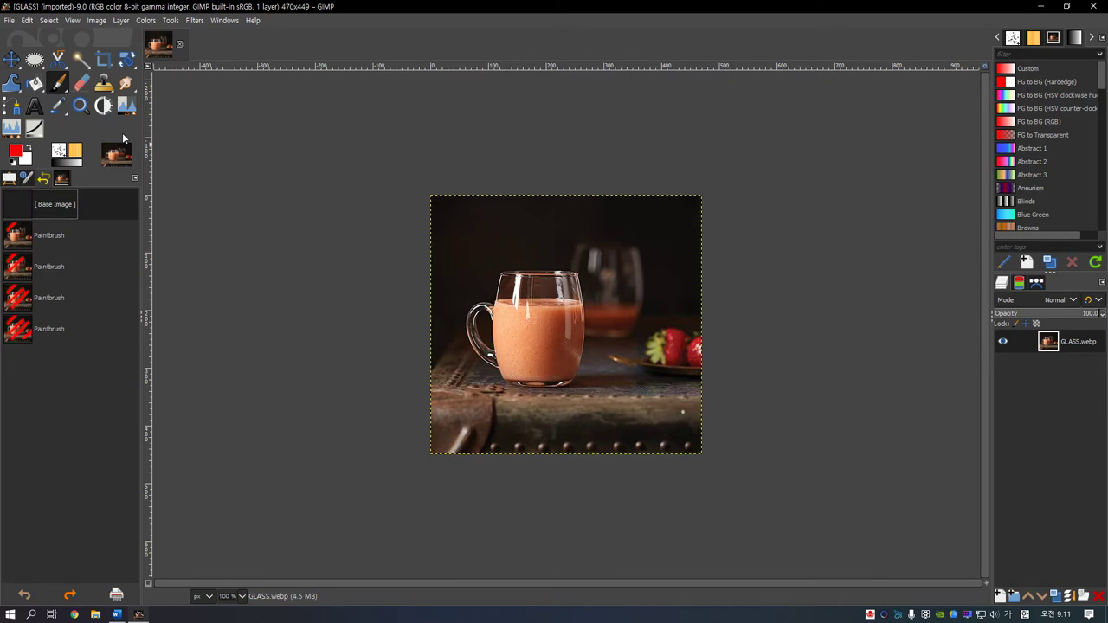
{"action": "left_click", "coordinate": [11, 21]}
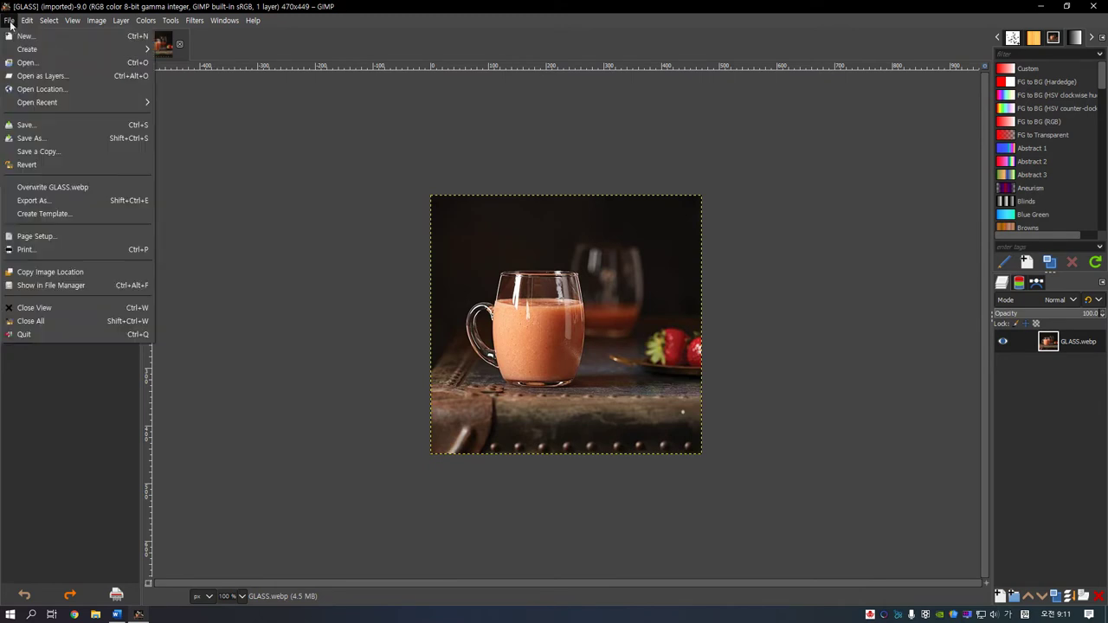
Open Banana.jpg as a second image, then switch back to GLASS from the Images list
{"action": "left_click", "coordinate": [26, 57]}
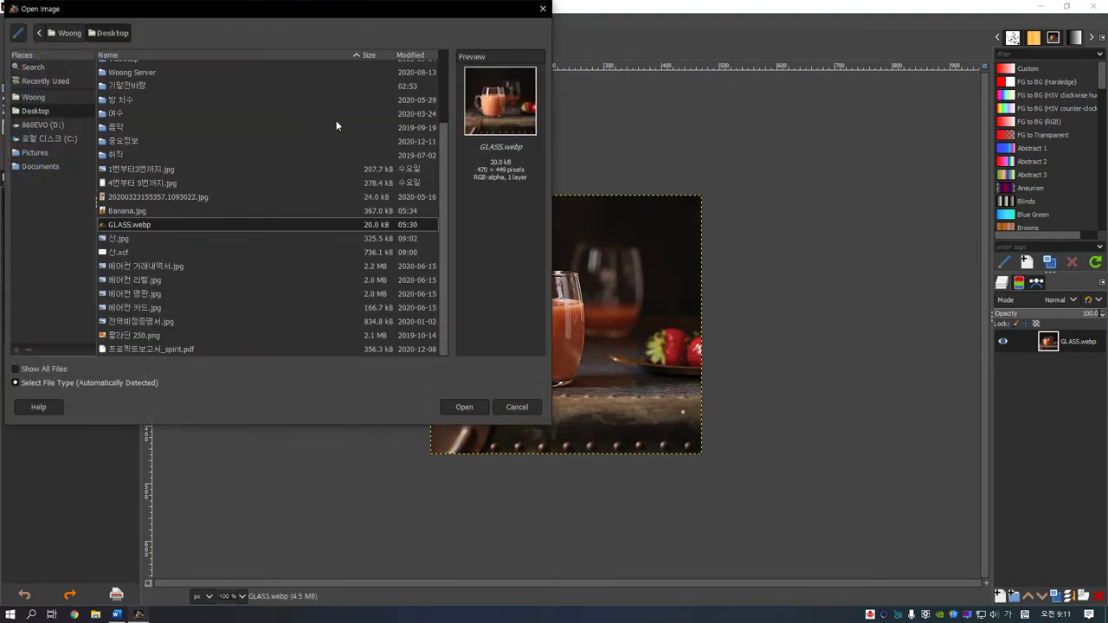
{"action": "double_click", "coordinate": [128, 211]}
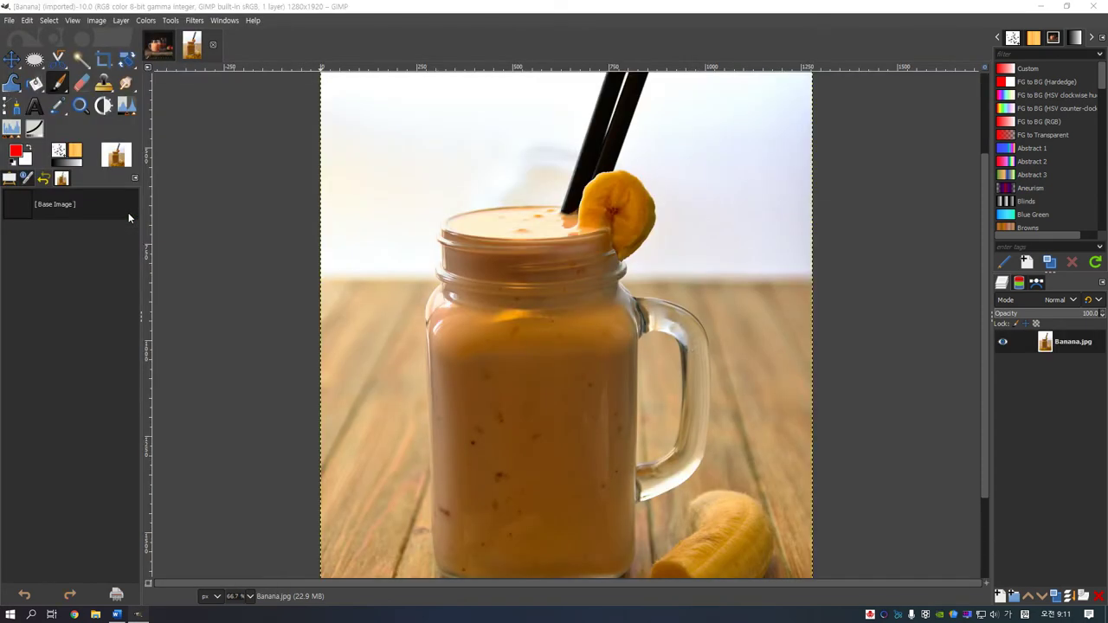
{"action": "left_click", "coordinate": [8, 180]}
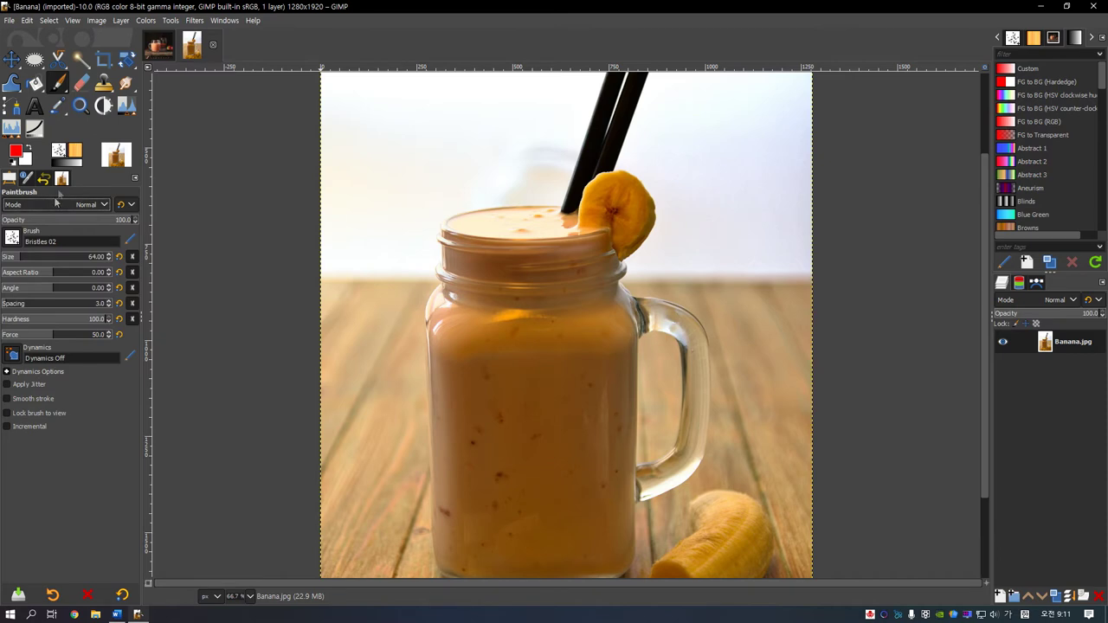
{"action": "left_click", "coordinate": [116, 163]}
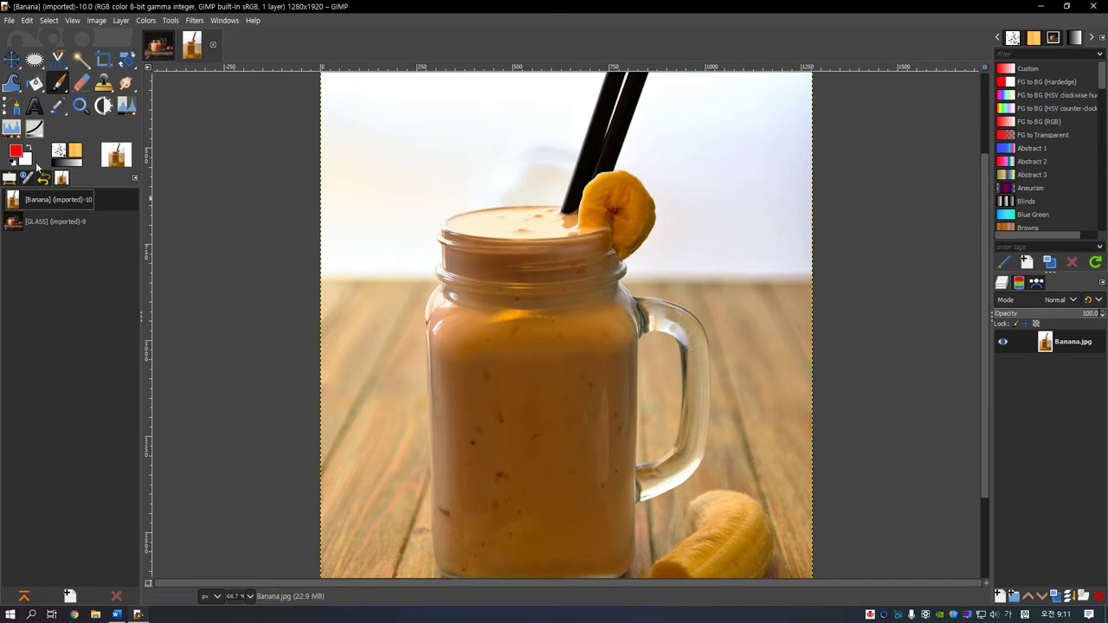
{"action": "left_click", "coordinate": [52, 222]}
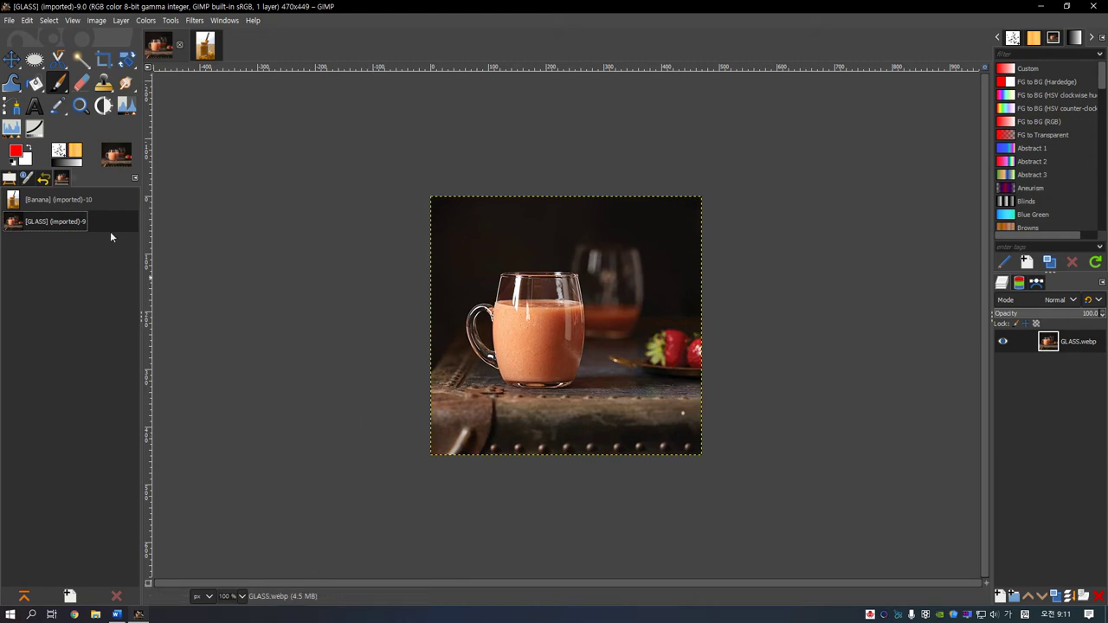
{"action": "left_click", "coordinate": [66, 201]}
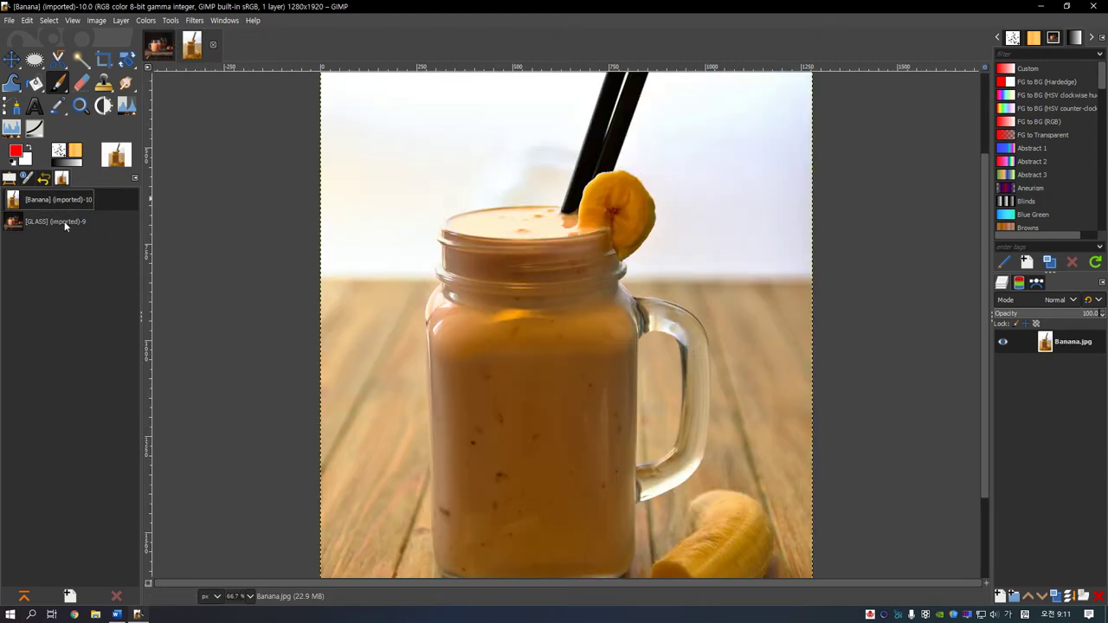
{"action": "left_click", "coordinate": [64, 222]}
{"action": "left_click", "coordinate": [77, 202]}
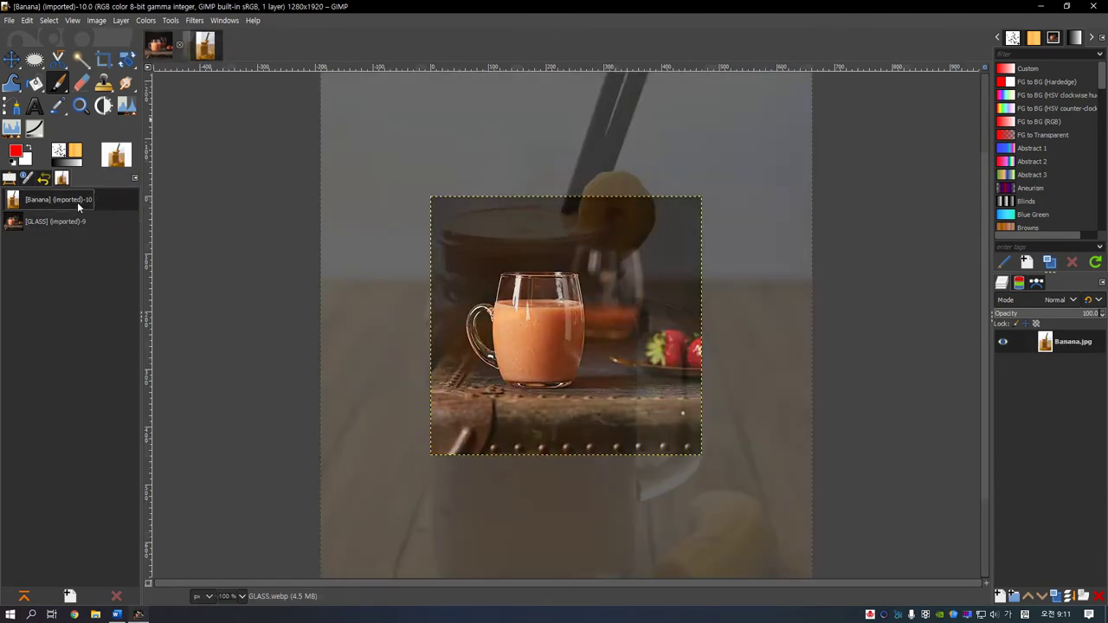
{"action": "left_click", "coordinate": [72, 225]}
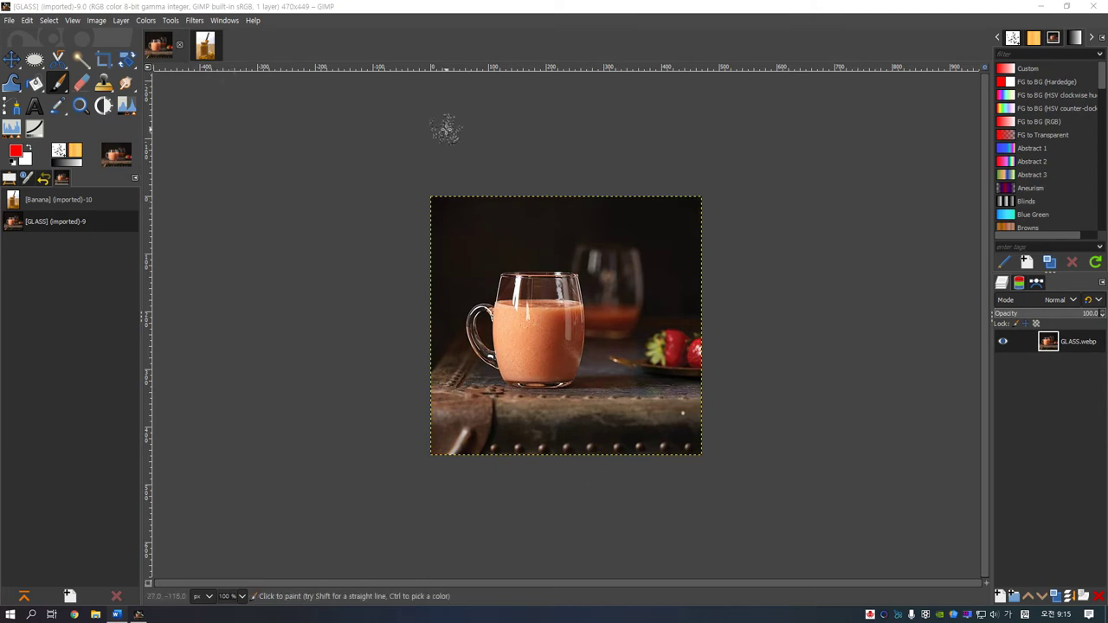
{"action": "left_click", "coordinate": [148, 69]}
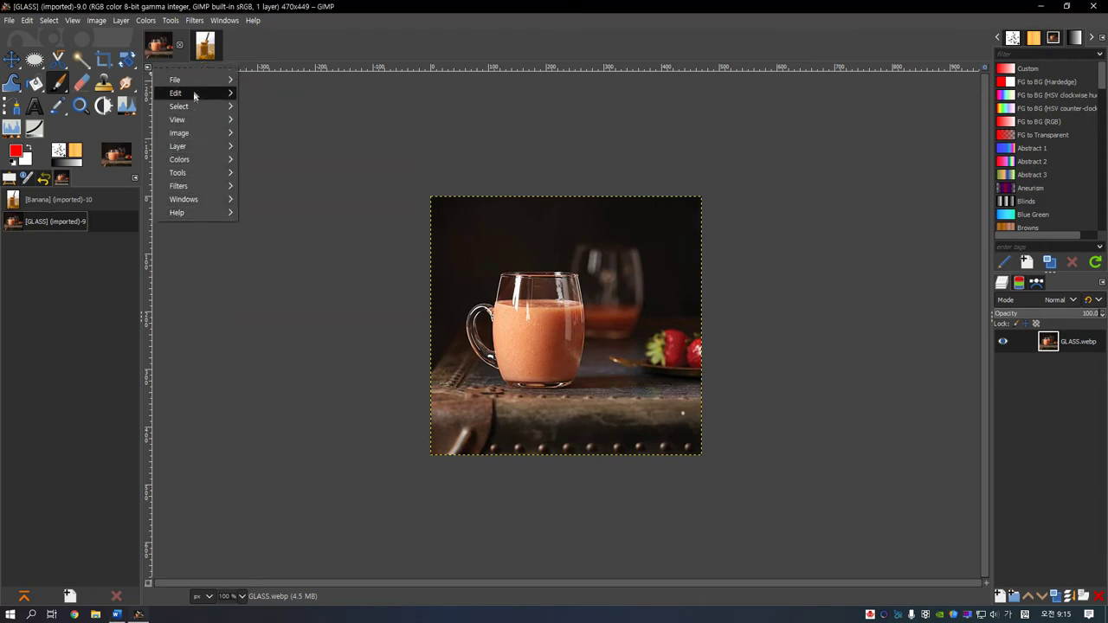
{"action": "left_click", "coordinate": [193, 252]}
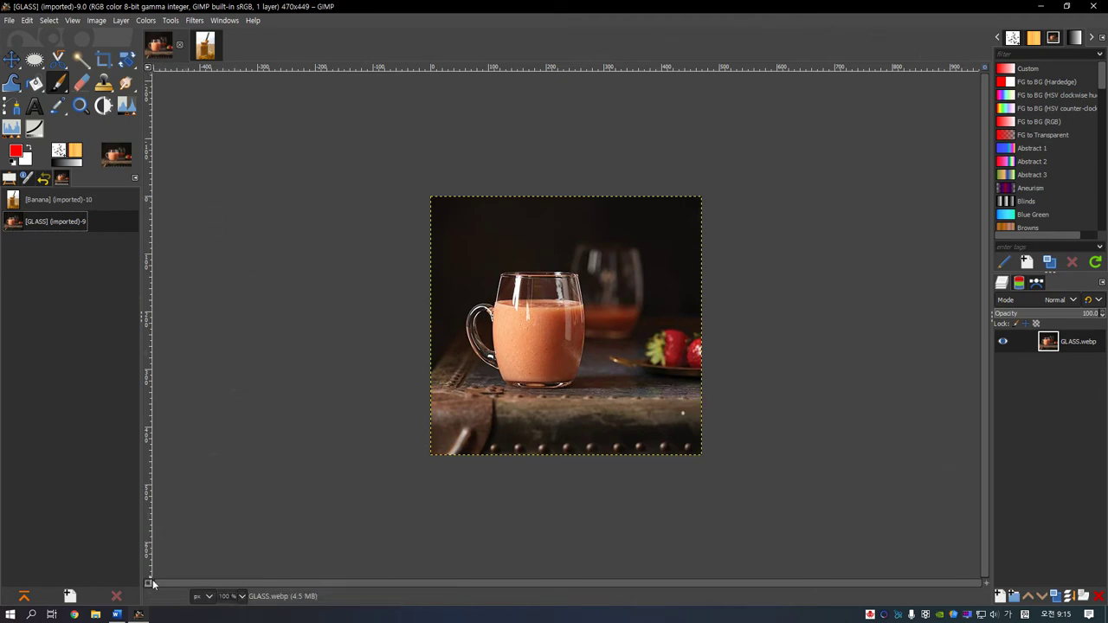
Switch the status-bar unit to mm and zoom through 66.7% and 200% to 800%
{"action": "left_click", "coordinate": [198, 597]}
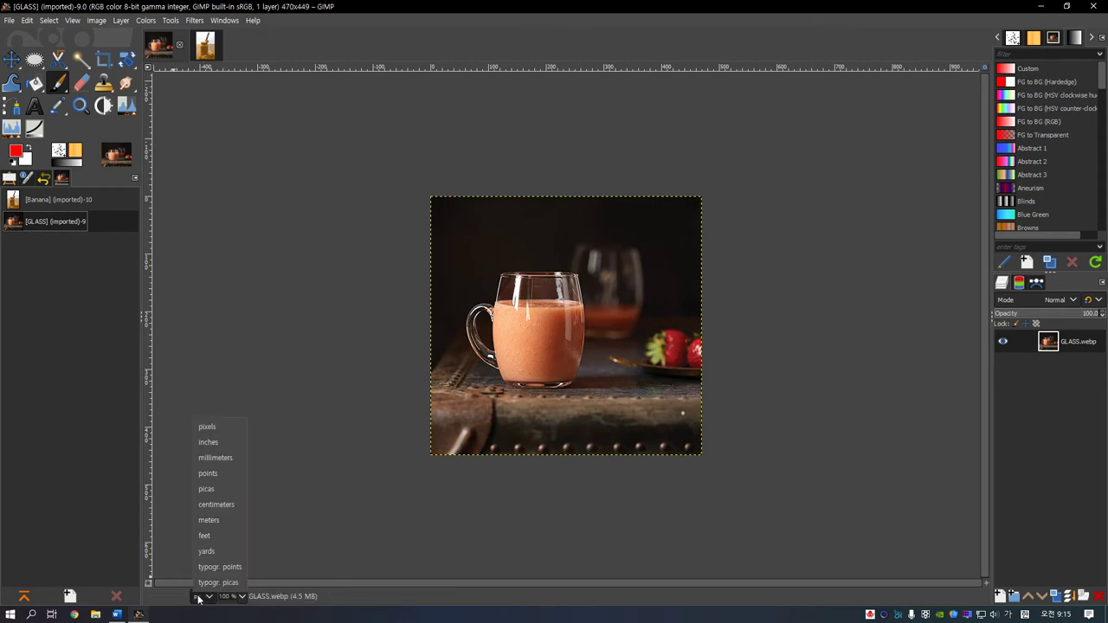
{"action": "left_click", "coordinate": [216, 458]}
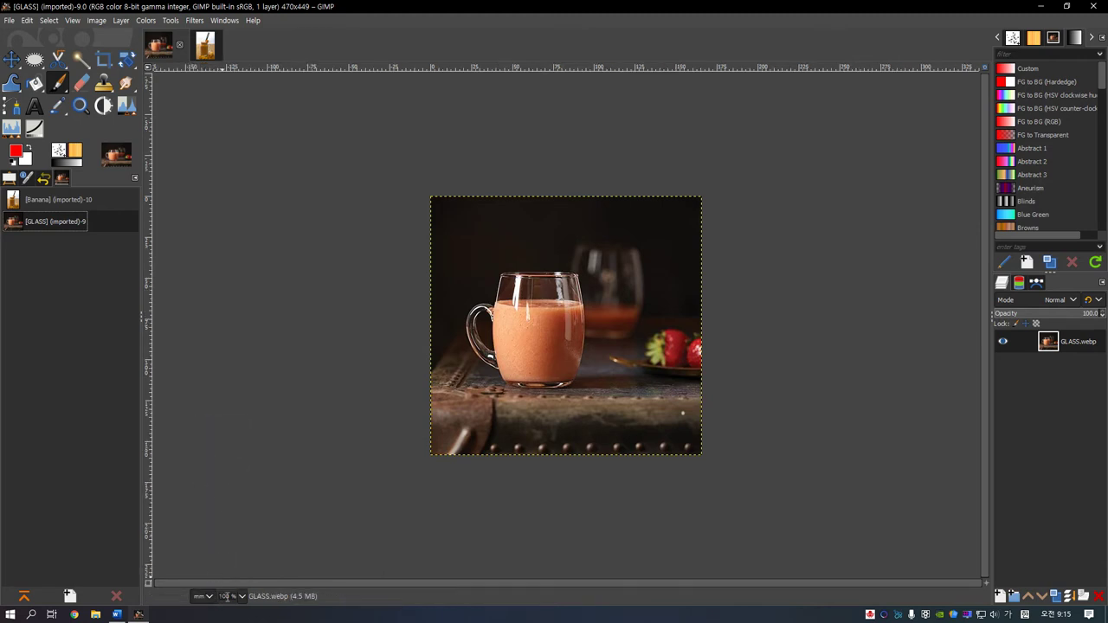
{"action": "left_click", "coordinate": [234, 596]}
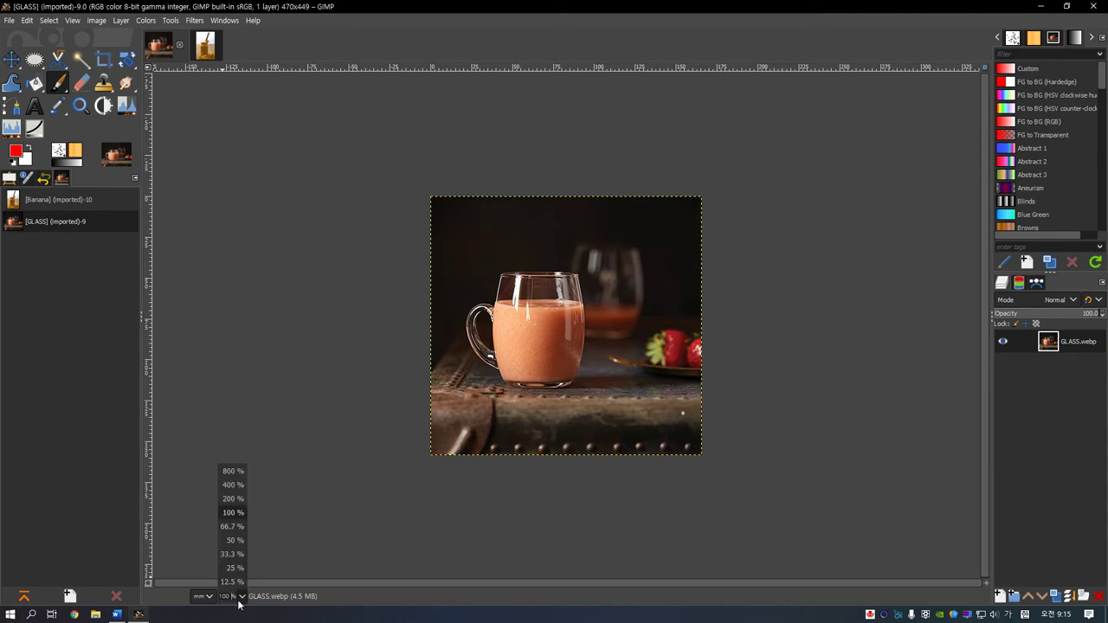
{"action": "left_click", "coordinate": [240, 531]}
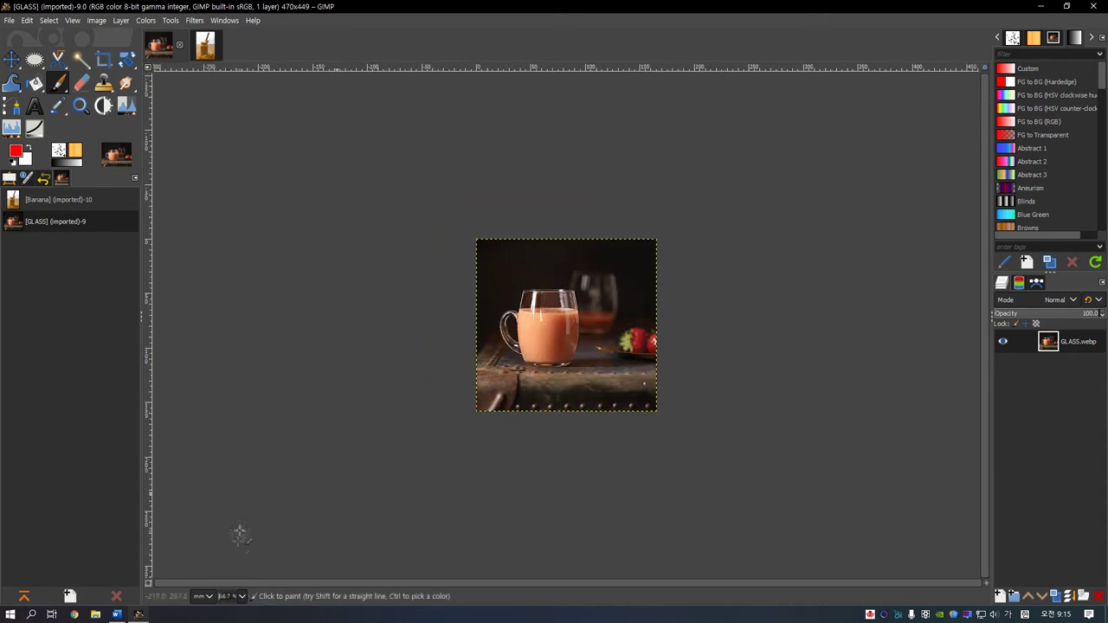
{"action": "left_click", "coordinate": [235, 597]}
{"action": "left_click", "coordinate": [236, 505]}
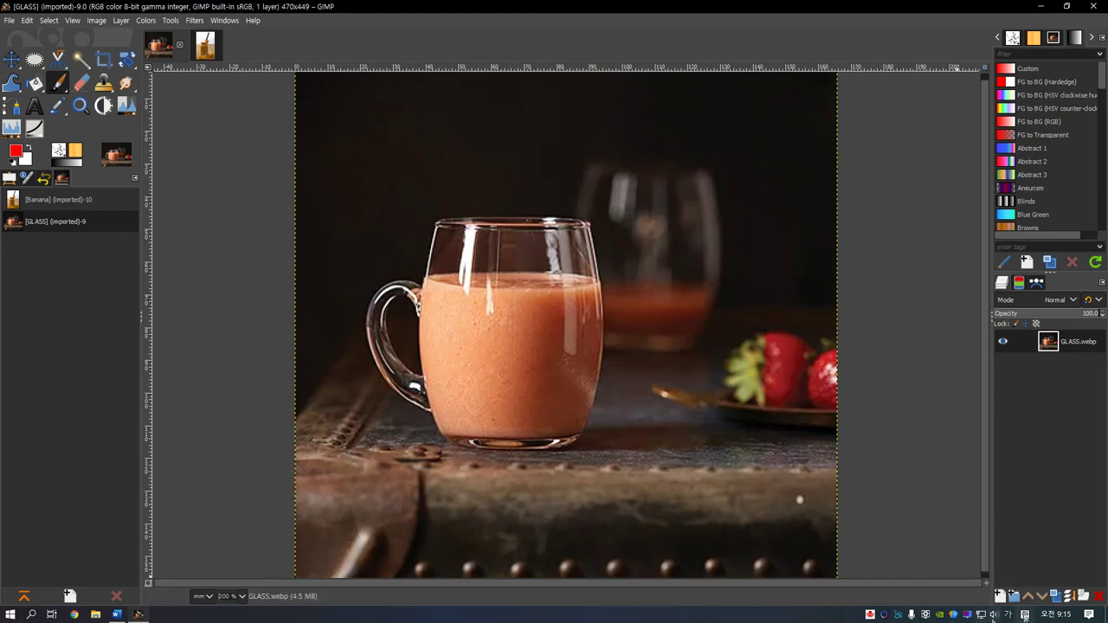
{"action": "left_click", "coordinate": [241, 596]}
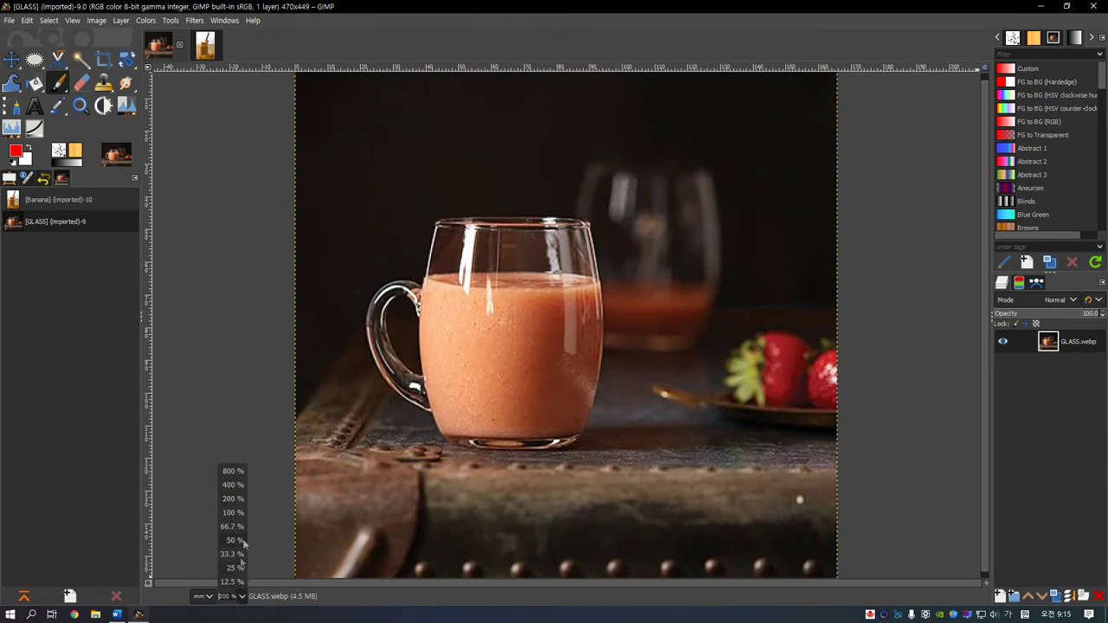
{"action": "left_click", "coordinate": [232, 471]}
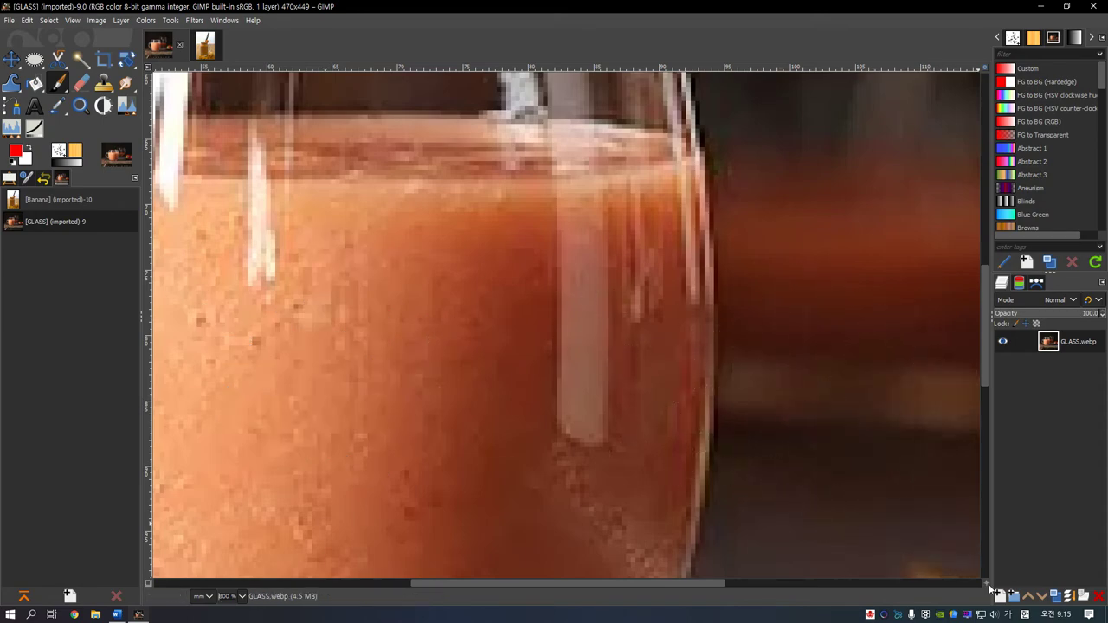
Pan across the magnified glass and open the Navigation dockable dialog
{"action": "left_click_drag", "start_coordinate": [991, 589], "coordinate": [981, 579]}
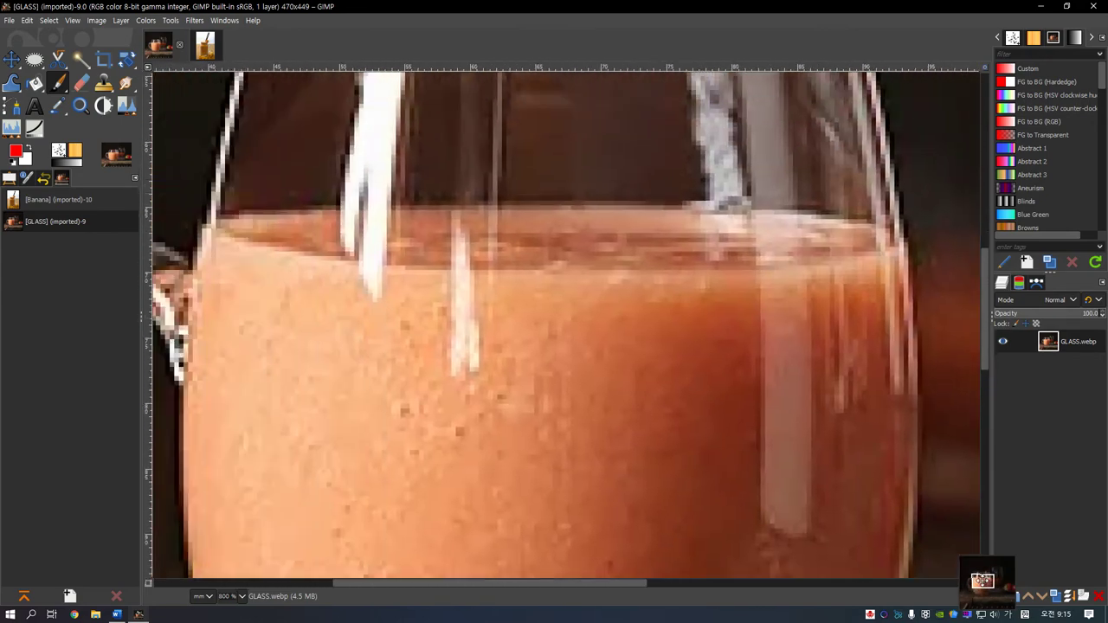
{"action": "left_click_drag", "start_coordinate": [982, 580], "coordinate": [983, 580]}
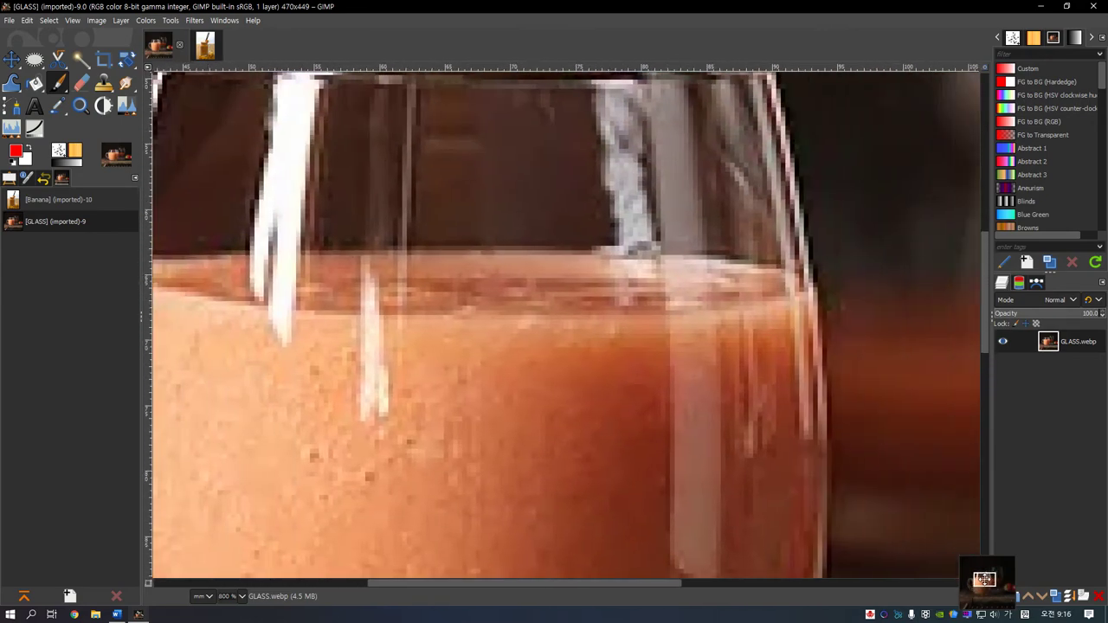
{"action": "left_click", "coordinate": [226, 21]}
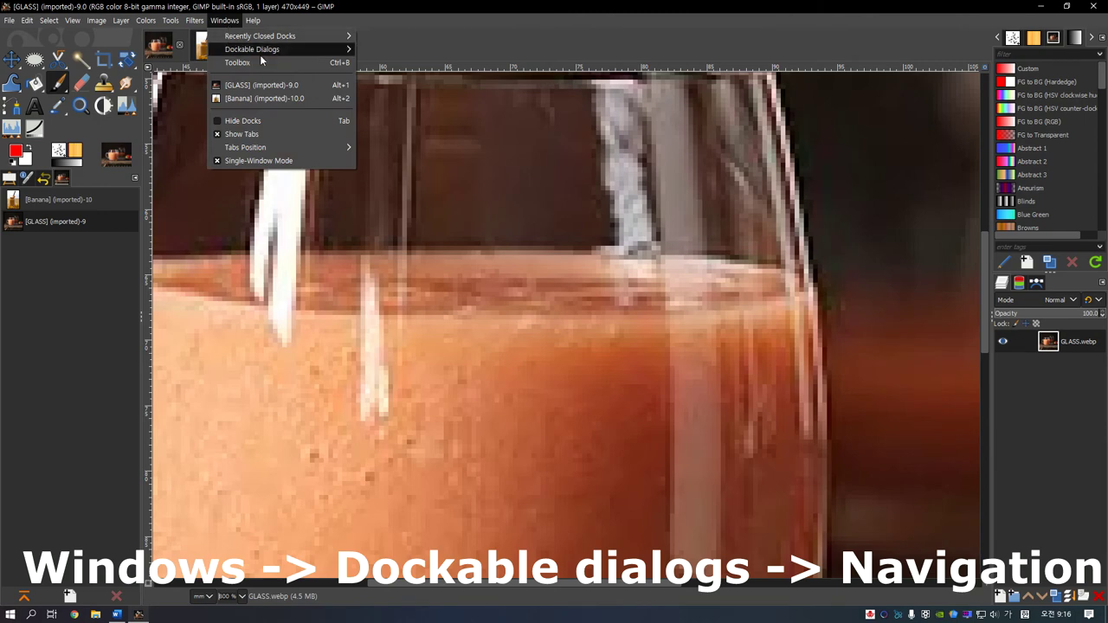
{"action": "mouse_move", "coordinate": [253, 49]}
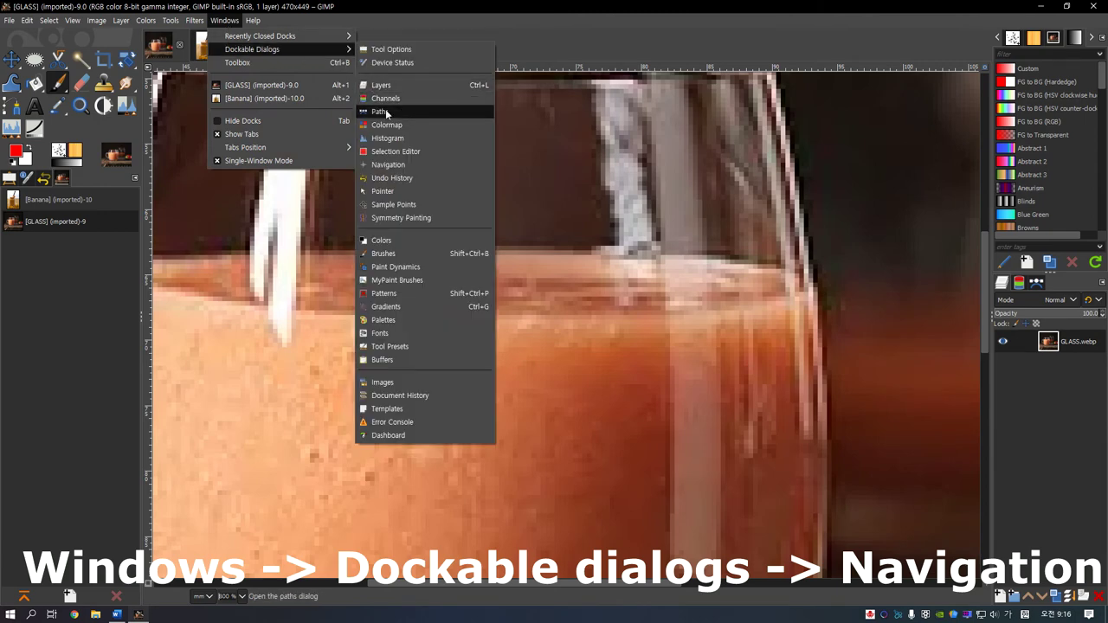
{"action": "left_click", "coordinate": [400, 167]}
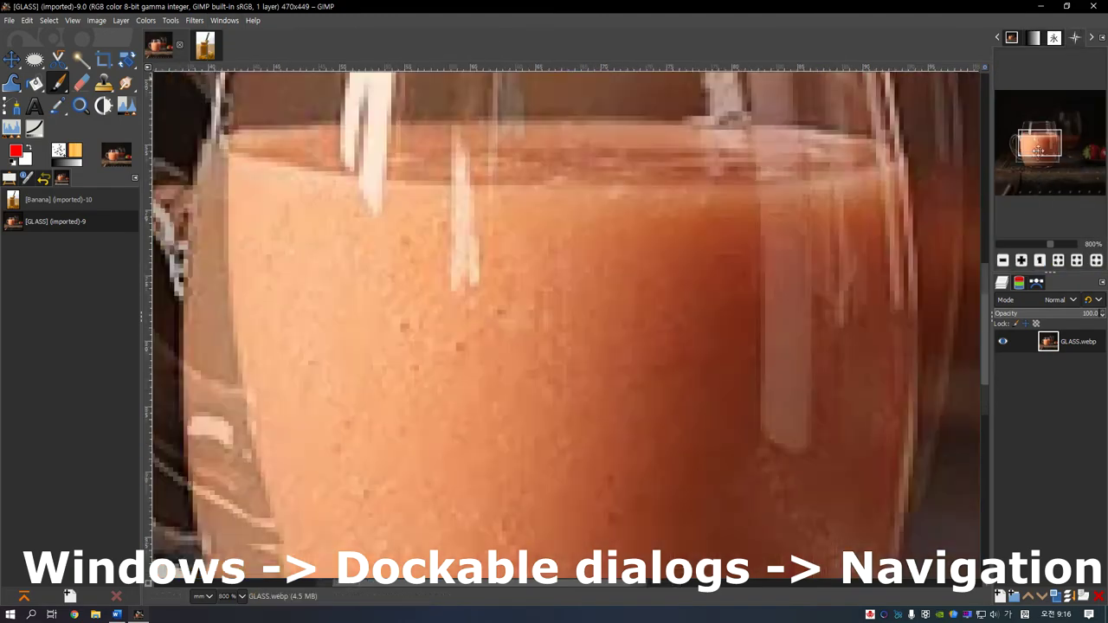
Drag the Navigation view box, then zoom out to 50% and fit the image to the window
{"action": "mouse_move", "coordinate": [1045, 138]}
{"action": "left_mouse_down"}
{"action": "mouse_move", "coordinate": [1064, 156]}
{"action": "mouse_move", "coordinate": [1036, 139]}
{"action": "left_mouse_up"}
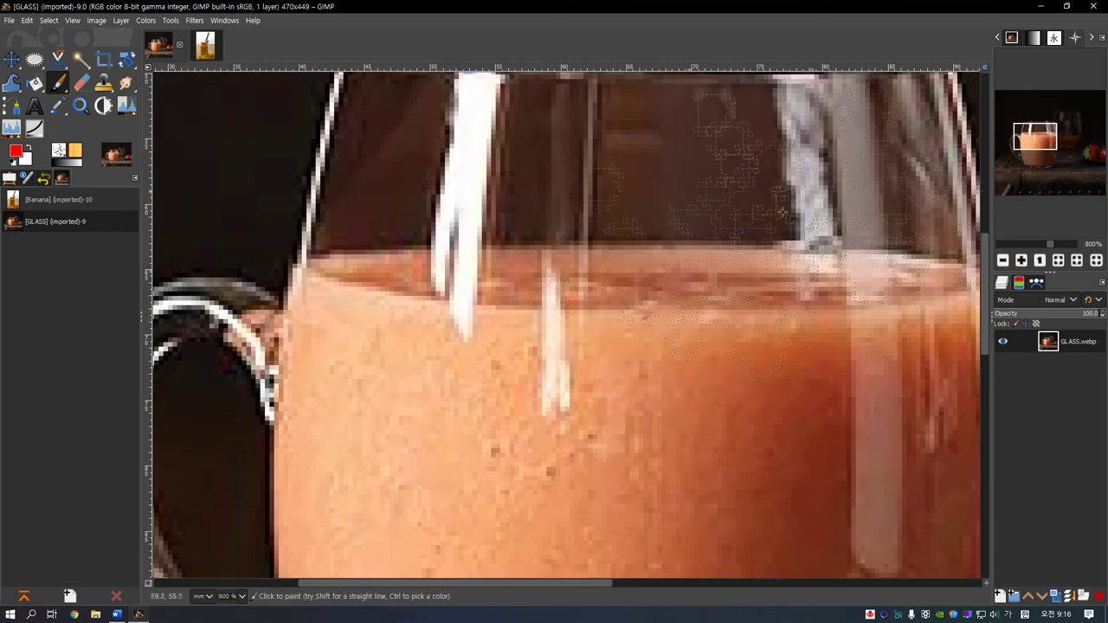
{"action": "left_click", "coordinate": [242, 596]}
{"action": "left_click", "coordinate": [231, 540]}
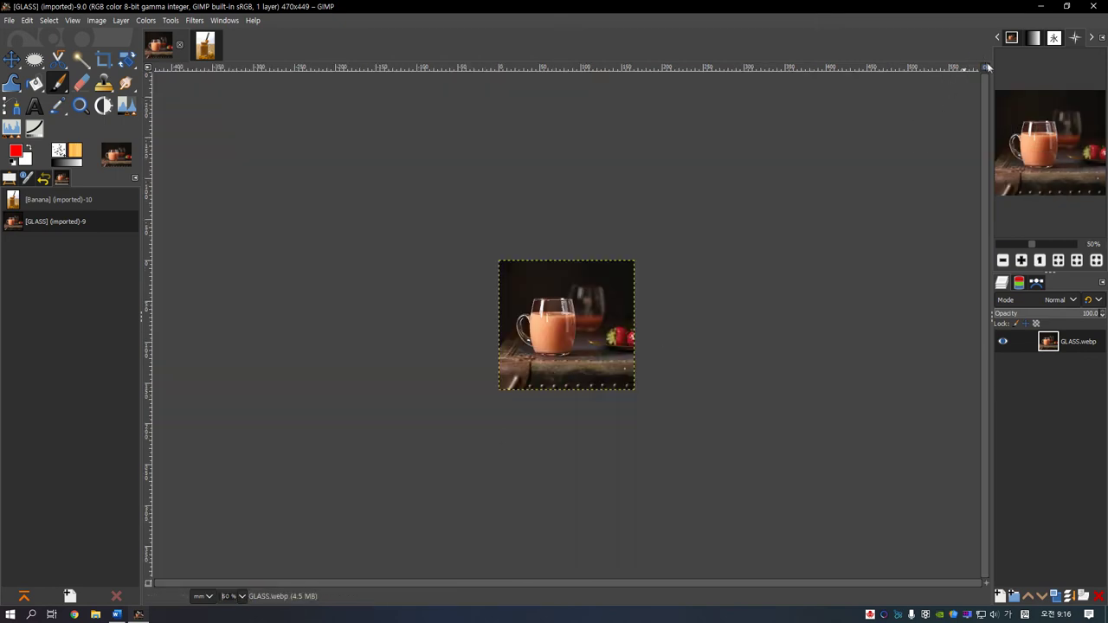
{"action": "key", "text": "ctrl+shift+j"}
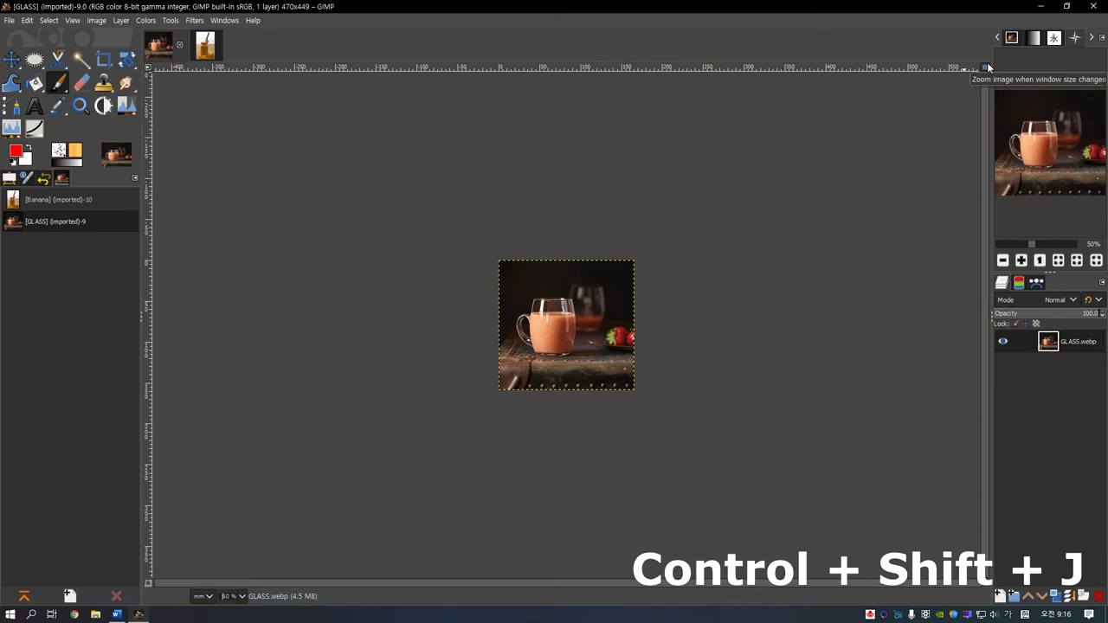
Fit the image to the window, restore the window size, set 66.7% zoom, then refit
{"action": "key", "text": "ctrl+shift+j"}
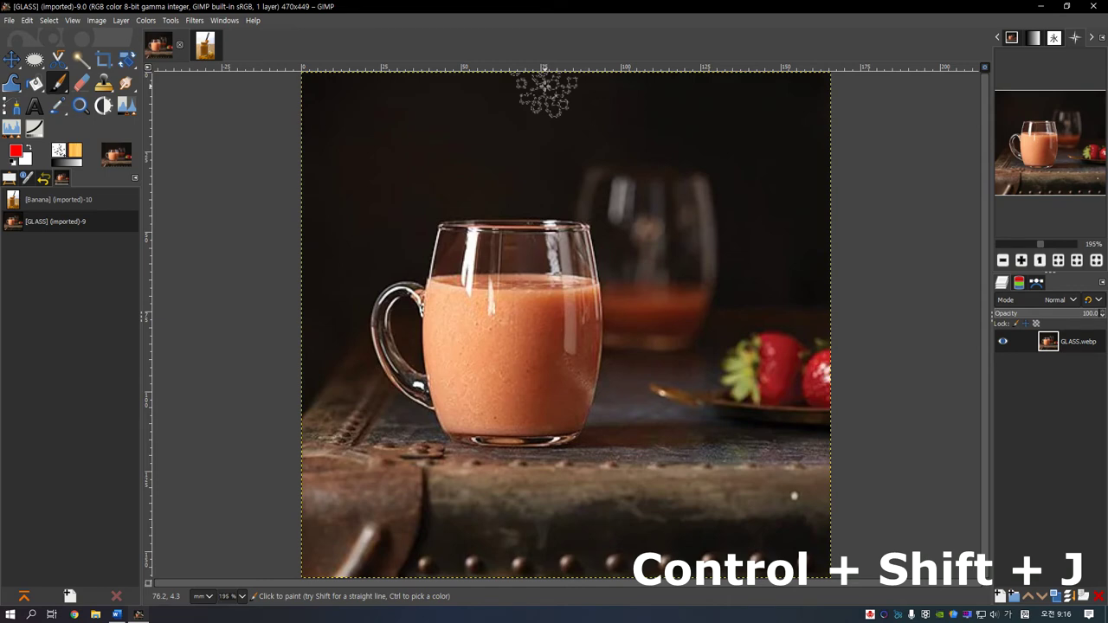
{"action": "left_click", "coordinate": [1066, 6]}
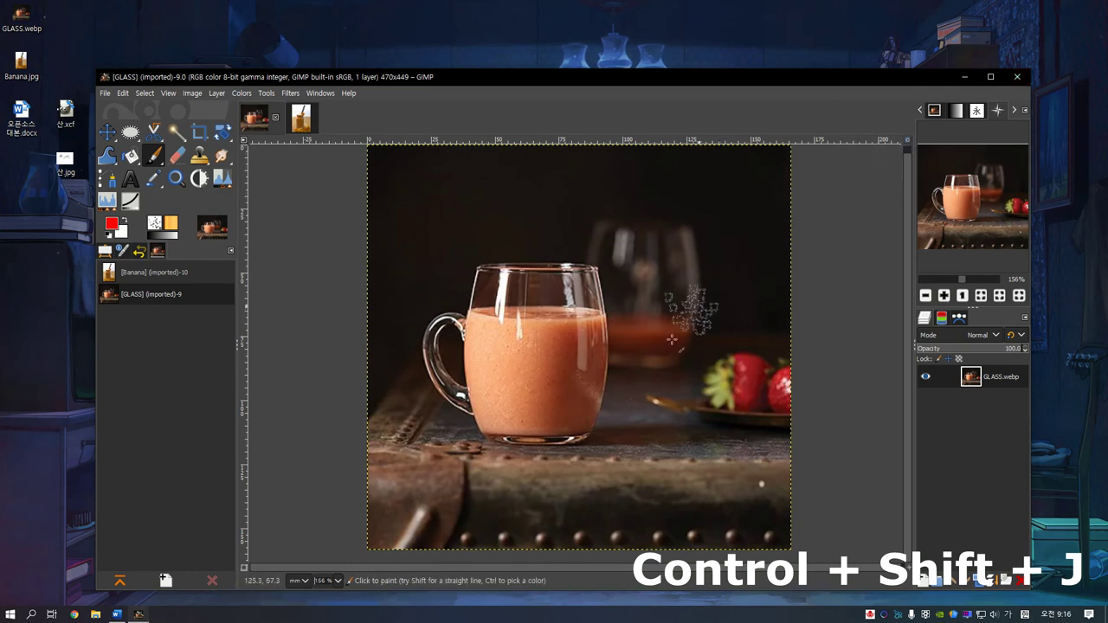
{"action": "left_click", "coordinate": [325, 581]}
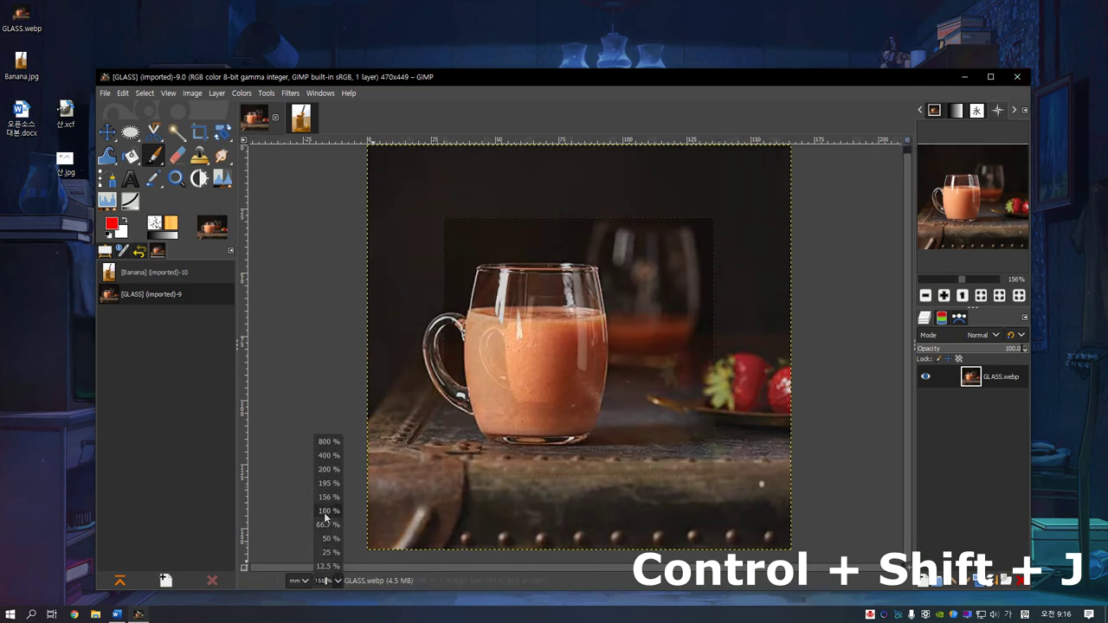
{"action": "left_click", "coordinate": [326, 525]}
{"action": "left_click", "coordinate": [908, 141]}
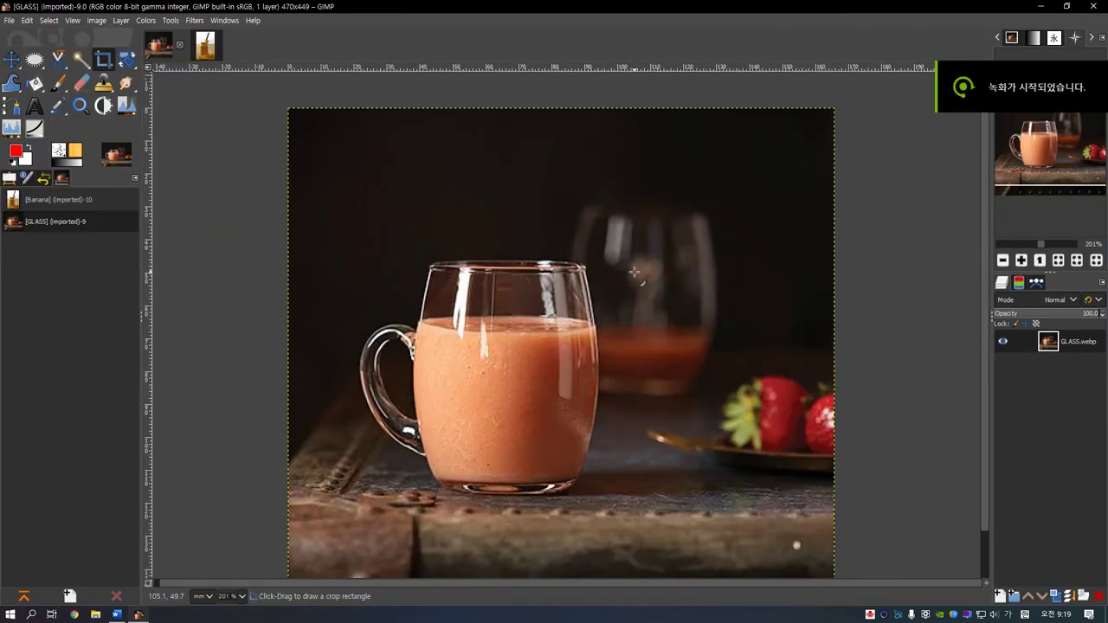
{"action": "scroll", "coordinate": [720, 247], "scroll_direction": "down", "scroll_amount": 1}
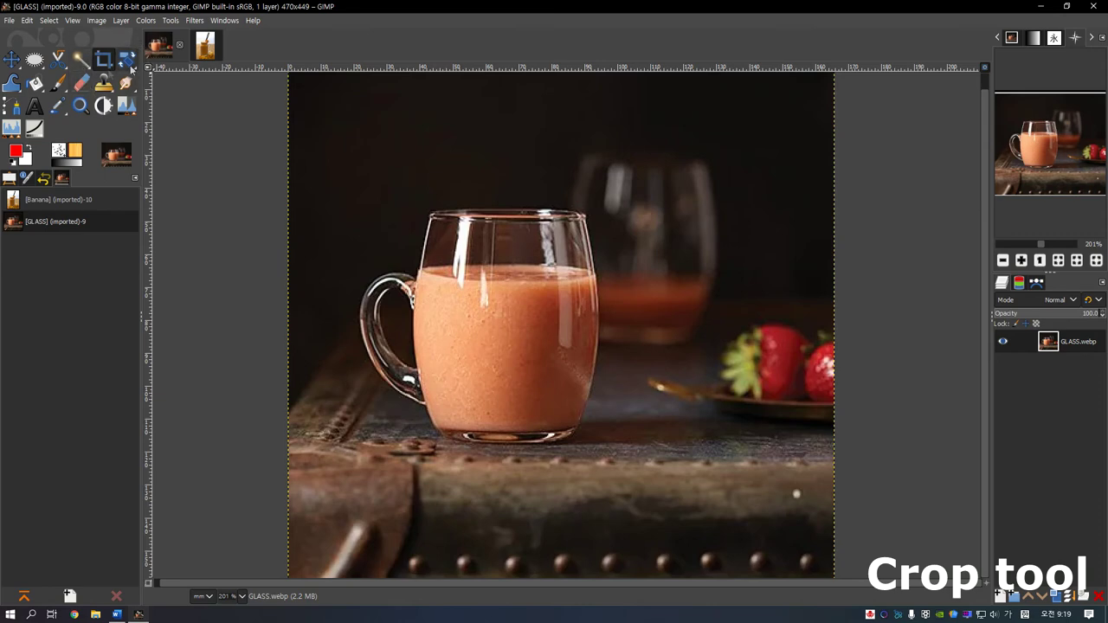
{"action": "left_click_drag", "start_coordinate": [370, 158], "coordinate": [690, 465]}
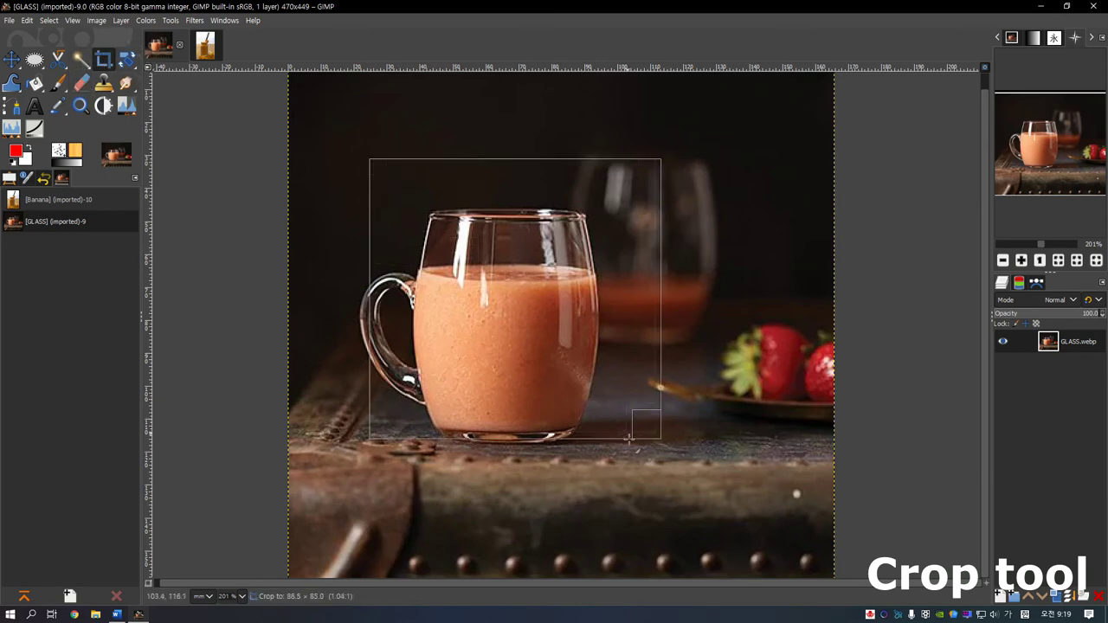
{"action": "left_click", "coordinate": [677, 454]}
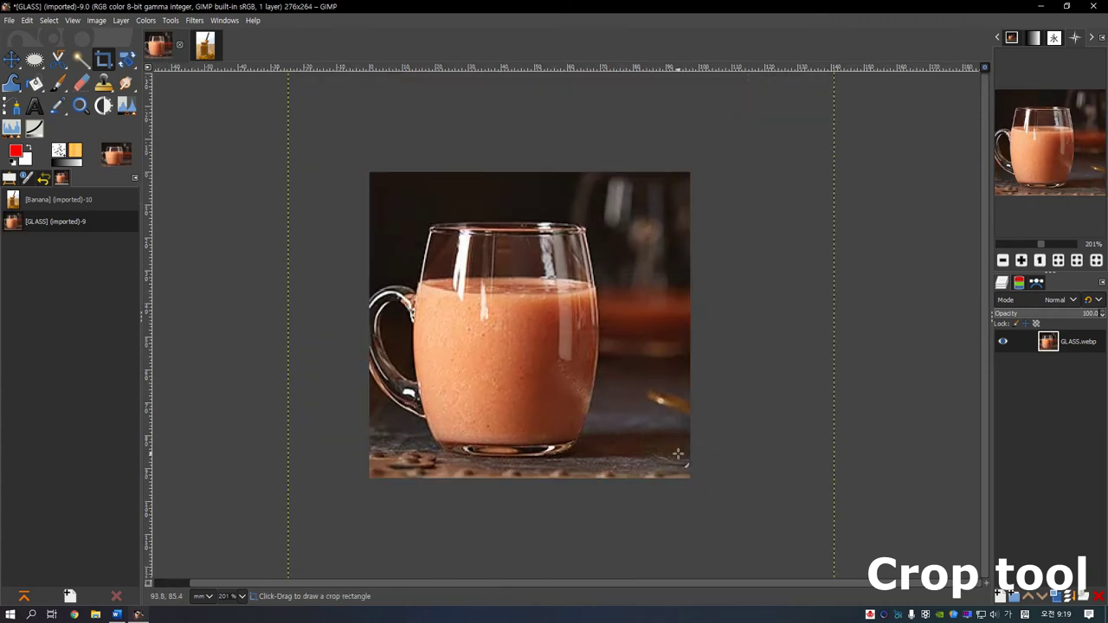
{"action": "key", "text": "ctrl+z"}
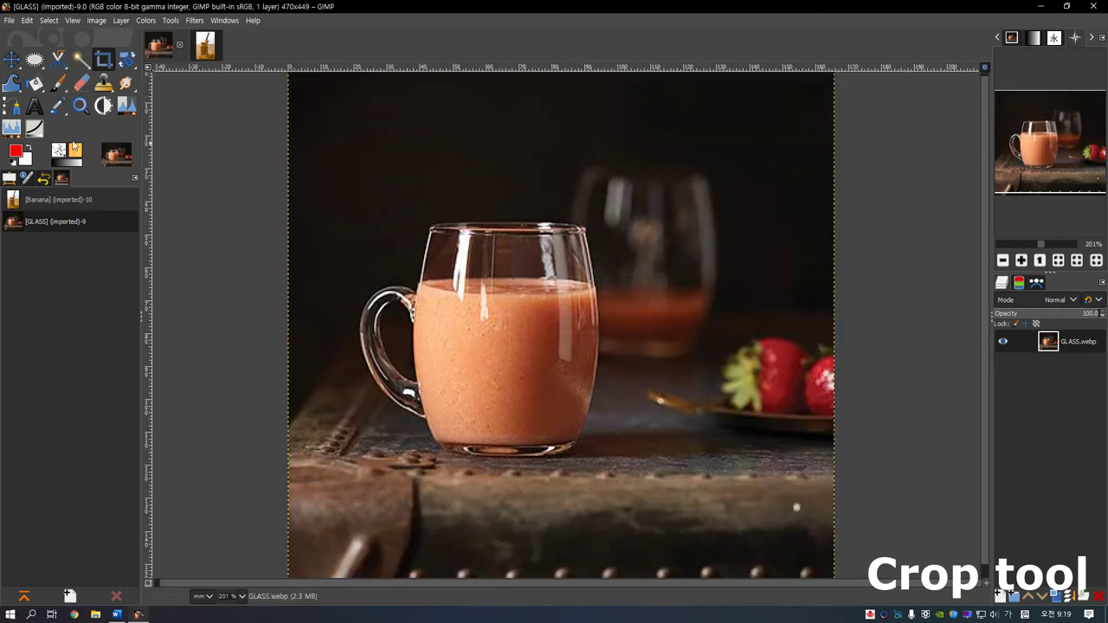
{"action": "left_click", "coordinate": [10, 178]}
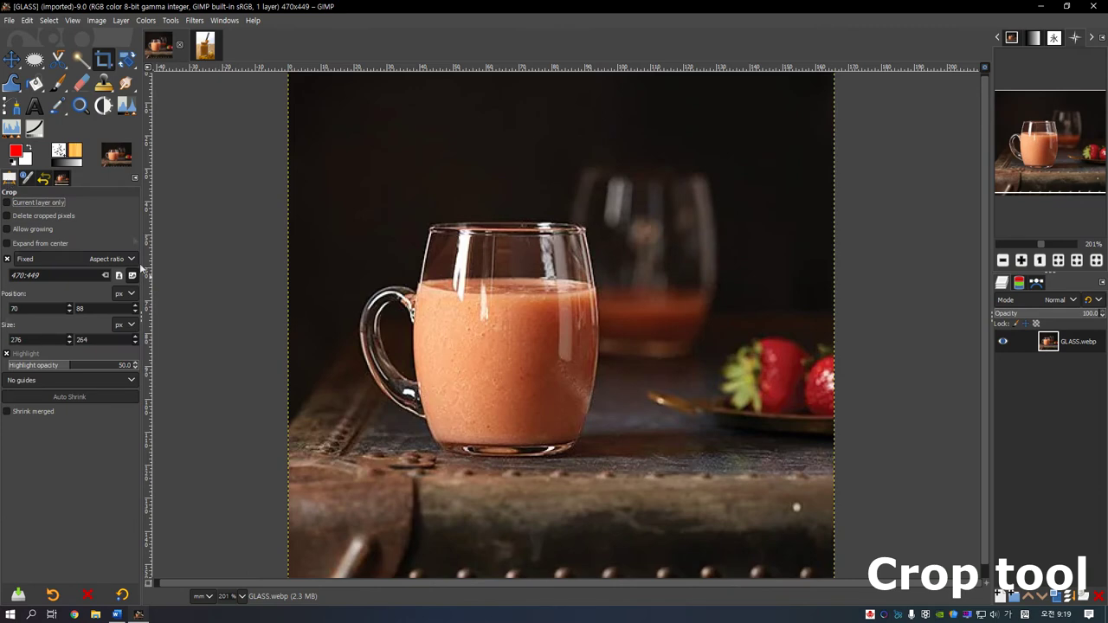
Turn on Fixed Aspect ratio and draw a crop box over the mug, width 220 and height 110
{"action": "left_click", "coordinate": [7, 260]}
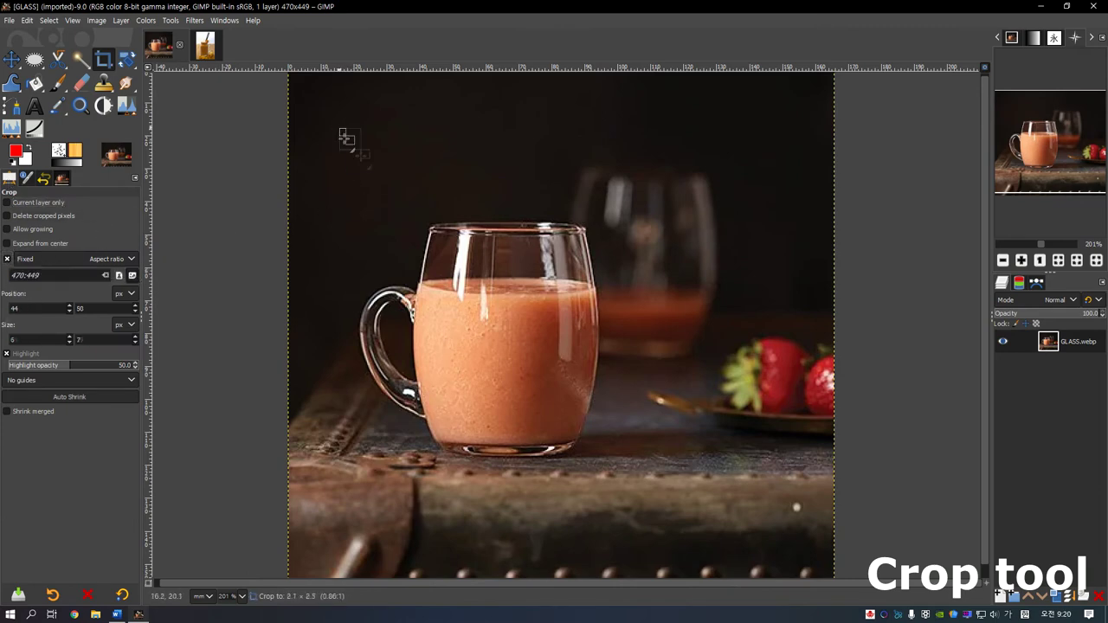
{"action": "left_click_drag", "start_coordinate": [339, 128], "coordinate": [406, 340]}
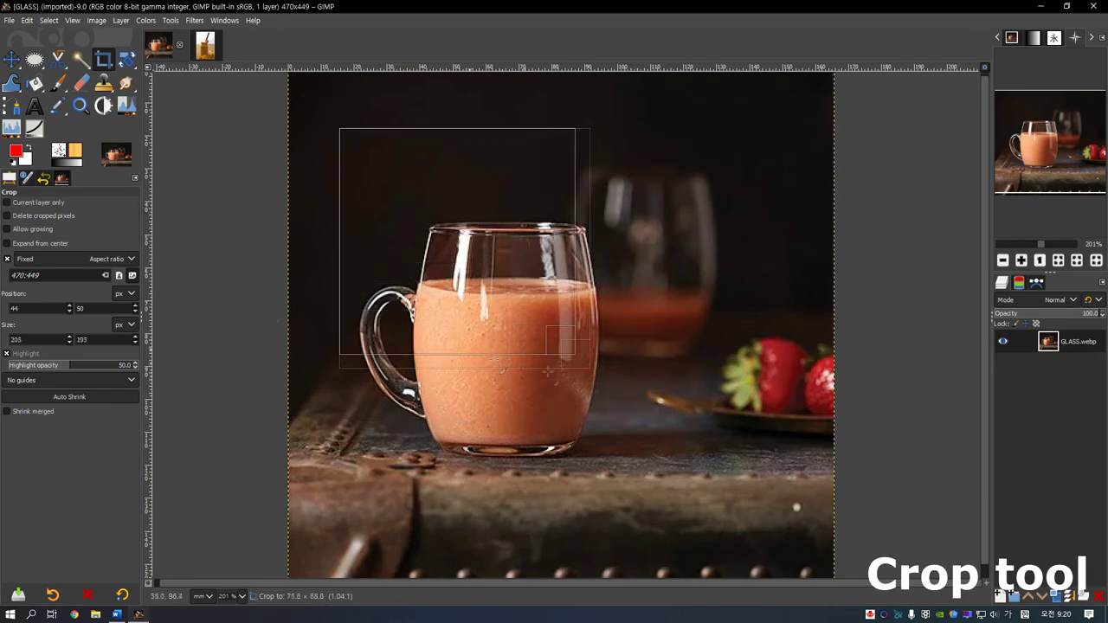
{"action": "mouse_move", "coordinate": [406, 340]}
{"action": "left_mouse_down"}
{"action": "mouse_move", "coordinate": [625, 396]}
{"action": "mouse_move", "coordinate": [451, 350]}
{"action": "mouse_move", "coordinate": [686, 460]}
{"action": "left_mouse_up"}
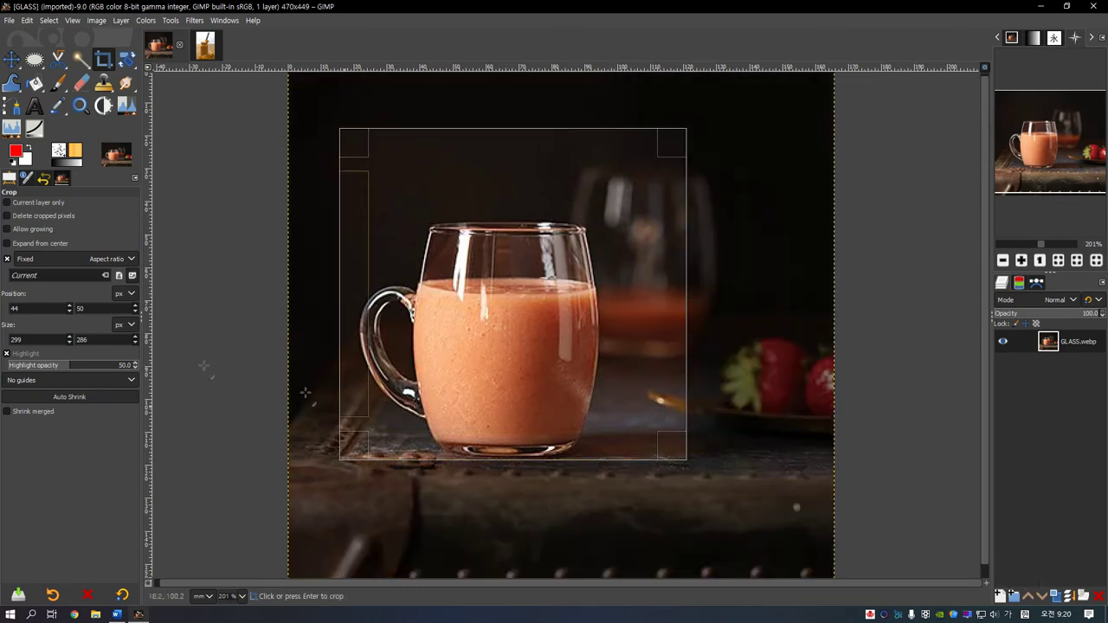
{"action": "double_click", "coordinate": [35, 339]}
{"action": "type", "text": "220"}
{"action": "key", "text": "Tab"}
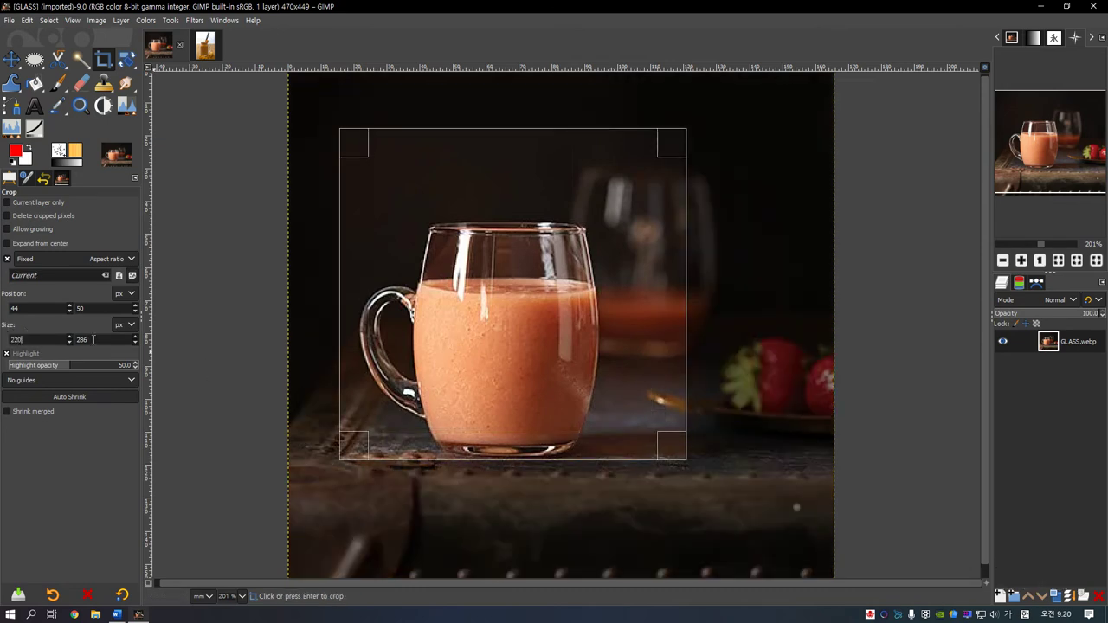
{"action": "type", "text": "1100"}
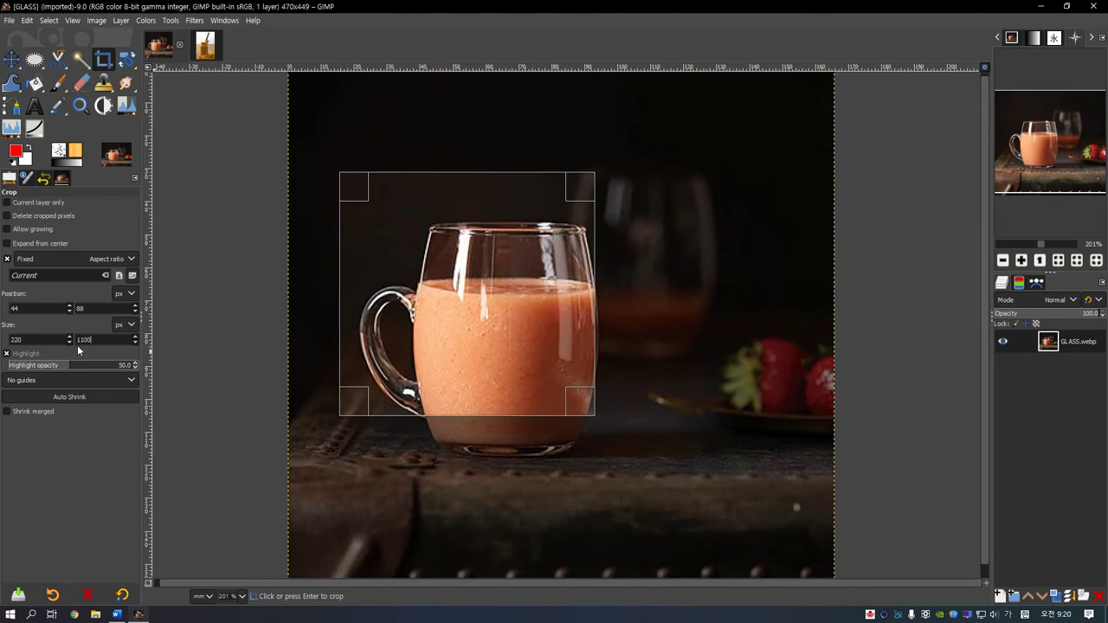
{"action": "key", "text": "BackSpace"}
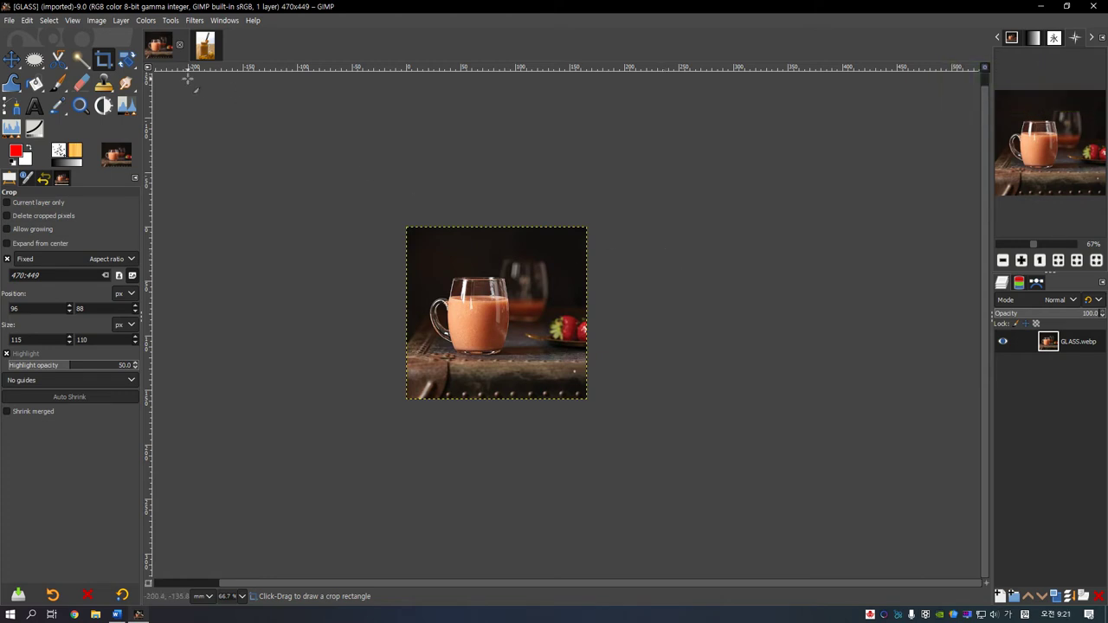
{"action": "left_click", "coordinate": [97, 20]}
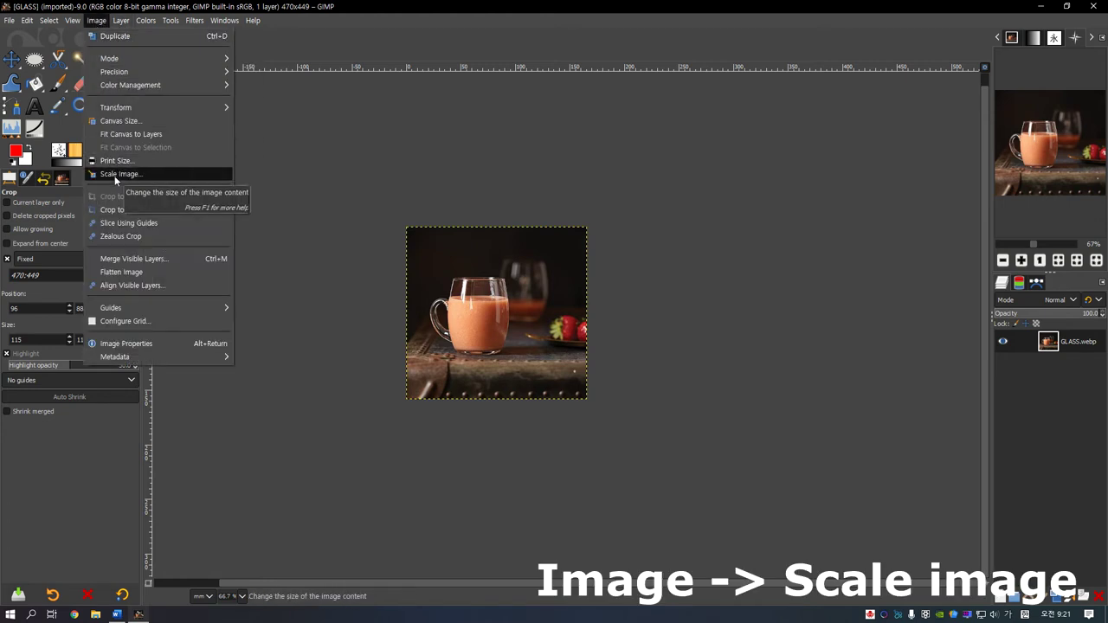
{"action": "left_click", "coordinate": [115, 174]}
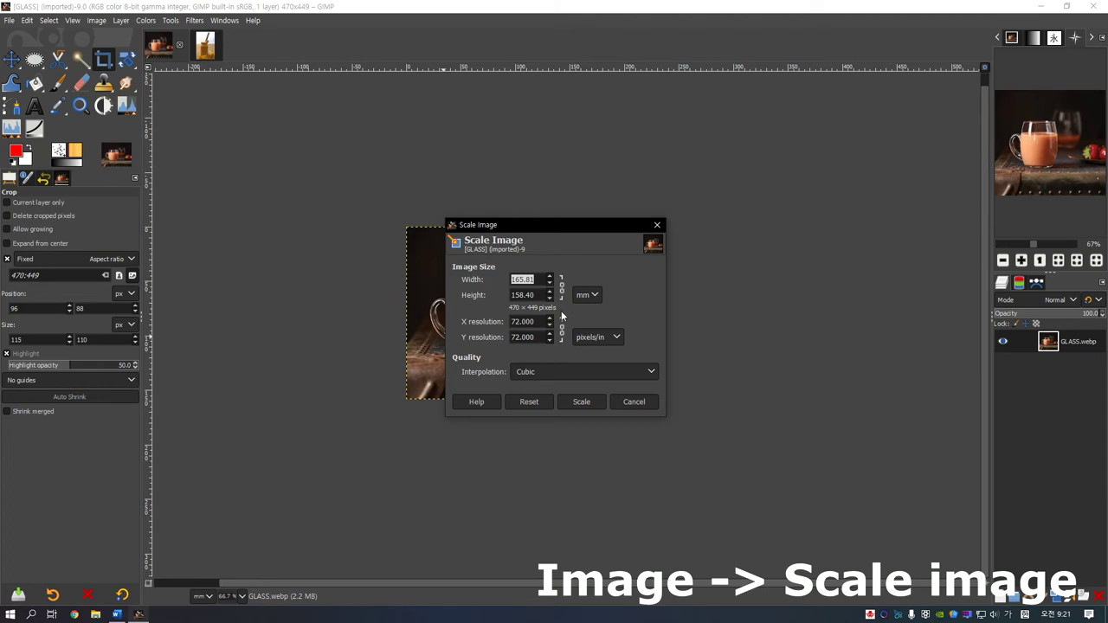
{"action": "type", "text": "400"}
{"action": "key", "text": "Return"}
{"action": "left_click_drag", "start_coordinate": [535, 280], "coordinate": [479, 283]}
{"action": "type", "text": "50"}
{"action": "key", "text": "Tab"}
{"action": "type", "text": "200"}
{"action": "left_click", "coordinate": [586, 400]}
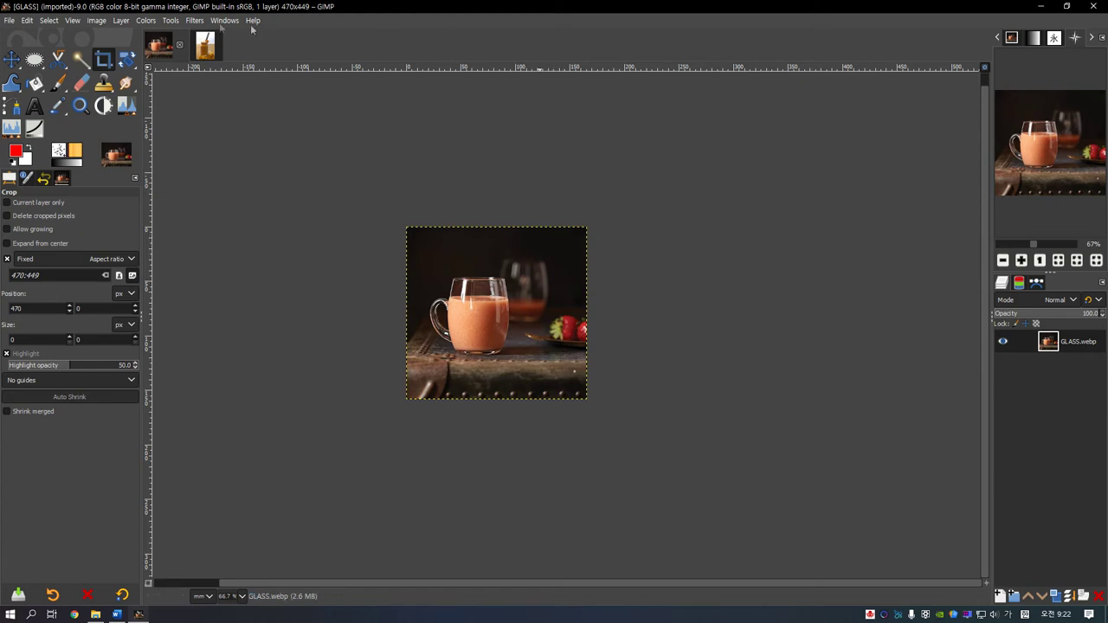
{"action": "left_click", "coordinate": [97, 20]}
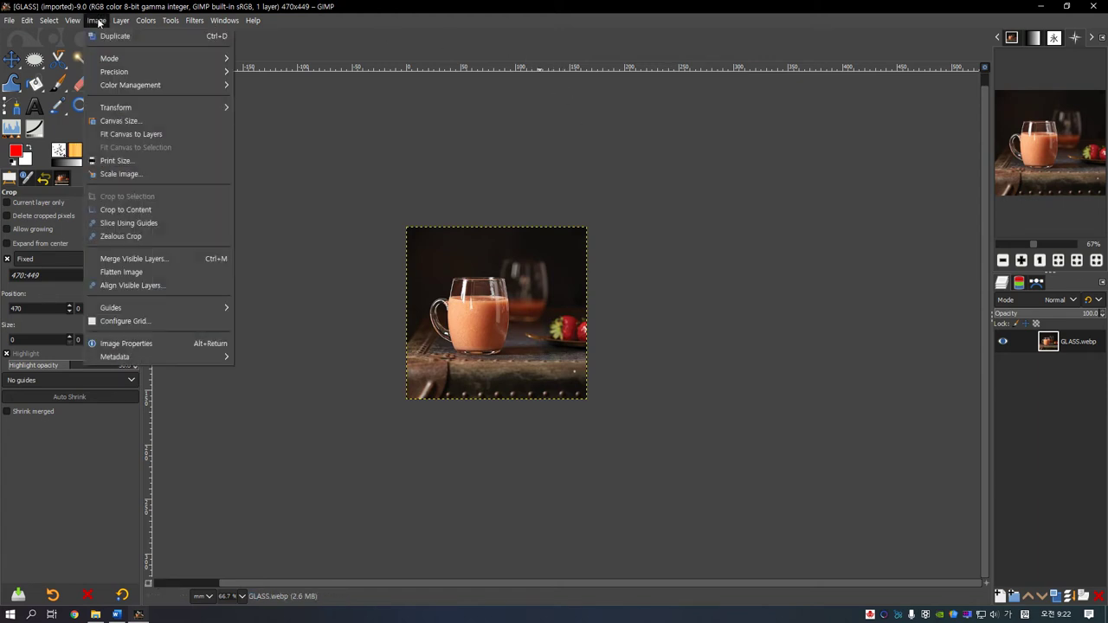
{"action": "left_click", "coordinate": [136, 118]}
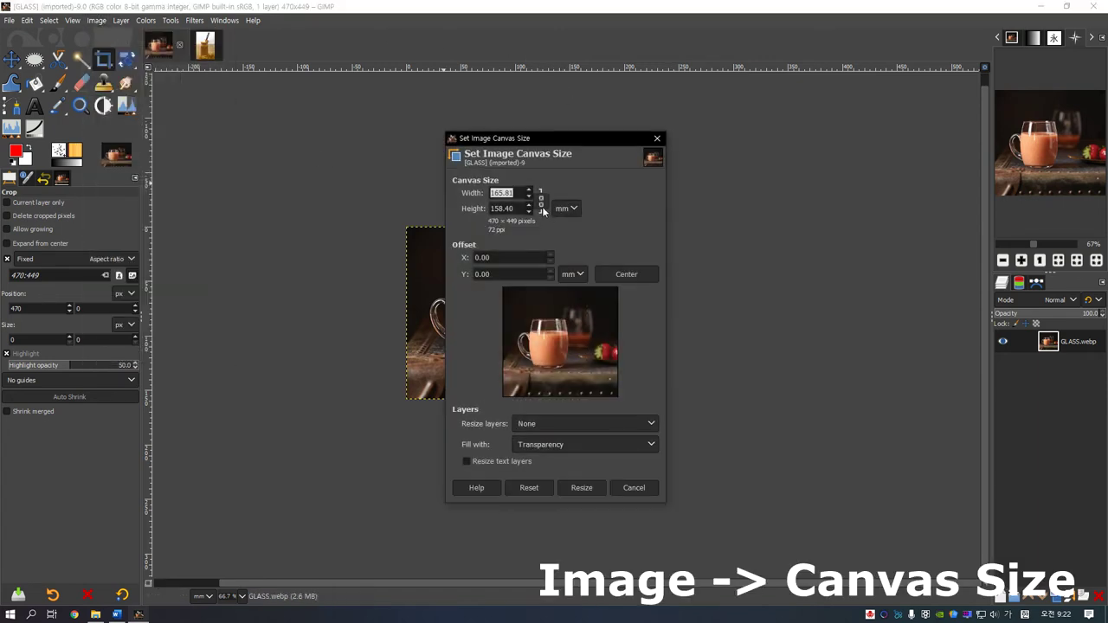
{"action": "left_click", "coordinate": [519, 192]}
{"action": "double_click", "coordinate": [518, 192]}
{"action": "type", "text": "400"}
{"action": "key", "text": "Tab"}
{"action": "left_click", "coordinate": [594, 488]}
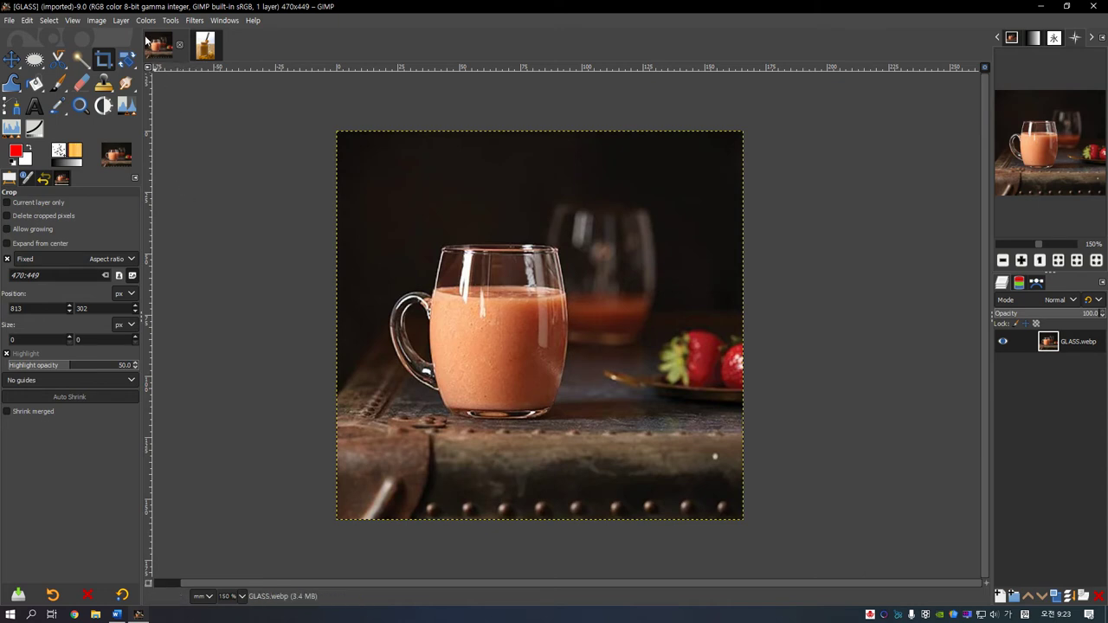
{"action": "left_click", "coordinate": [98, 21]}
{"action": "mouse_move", "coordinate": [139, 107]}
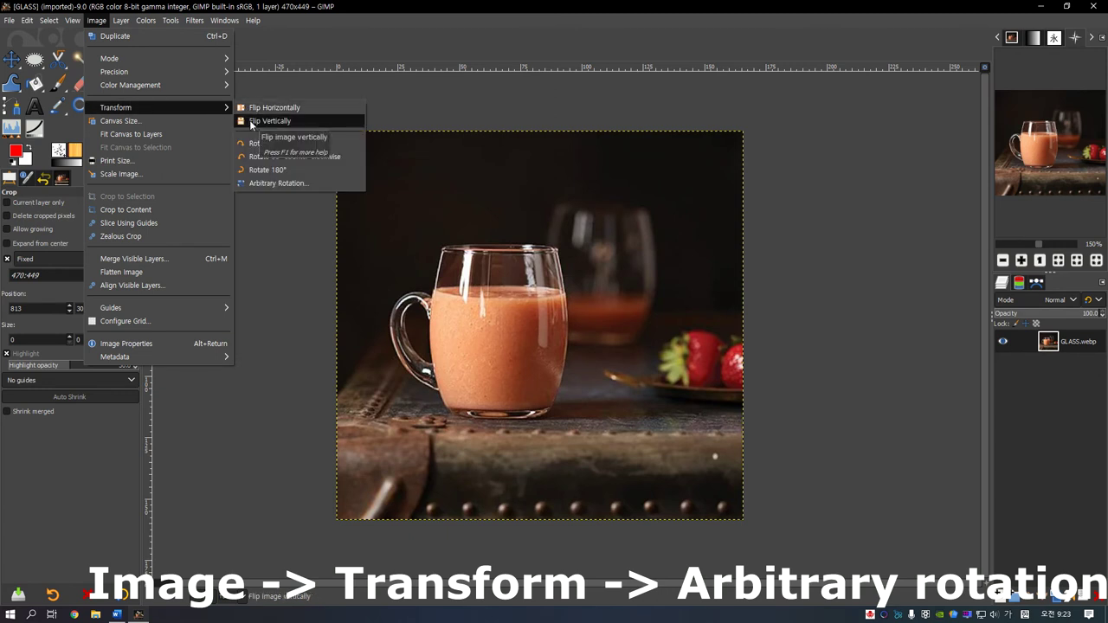
{"action": "left_click", "coordinate": [269, 181]}
{"action": "mouse_move", "coordinate": [912, 115]}
{"action": "left_mouse_down"}
{"action": "mouse_move", "coordinate": [865, 129]}
{"action": "mouse_move", "coordinate": [917, 126]}
{"action": "left_mouse_up"}
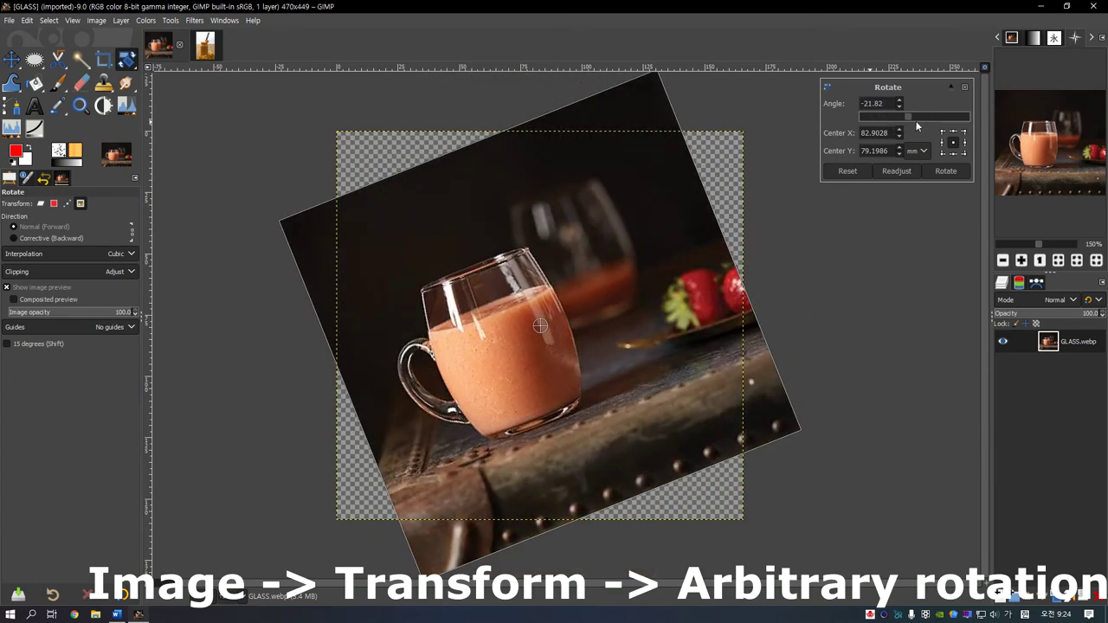
{"action": "left_click", "coordinate": [945, 170]}
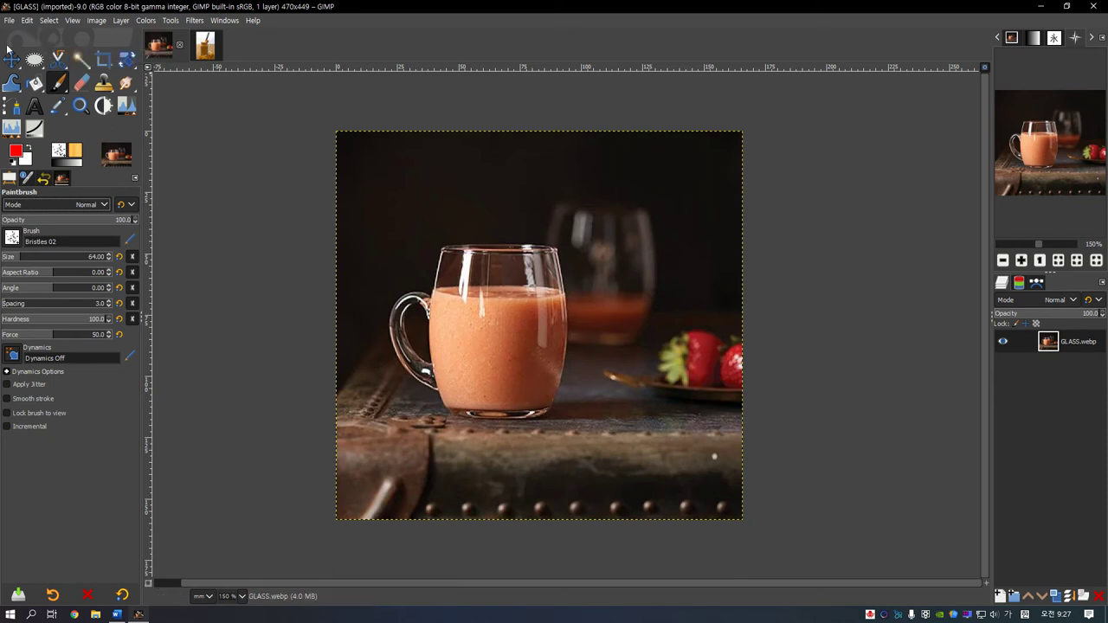
Switch to Scissors Select from the free-selection tool group and open the Preferences dialog
{"action": "right_click", "coordinate": [61, 66]}
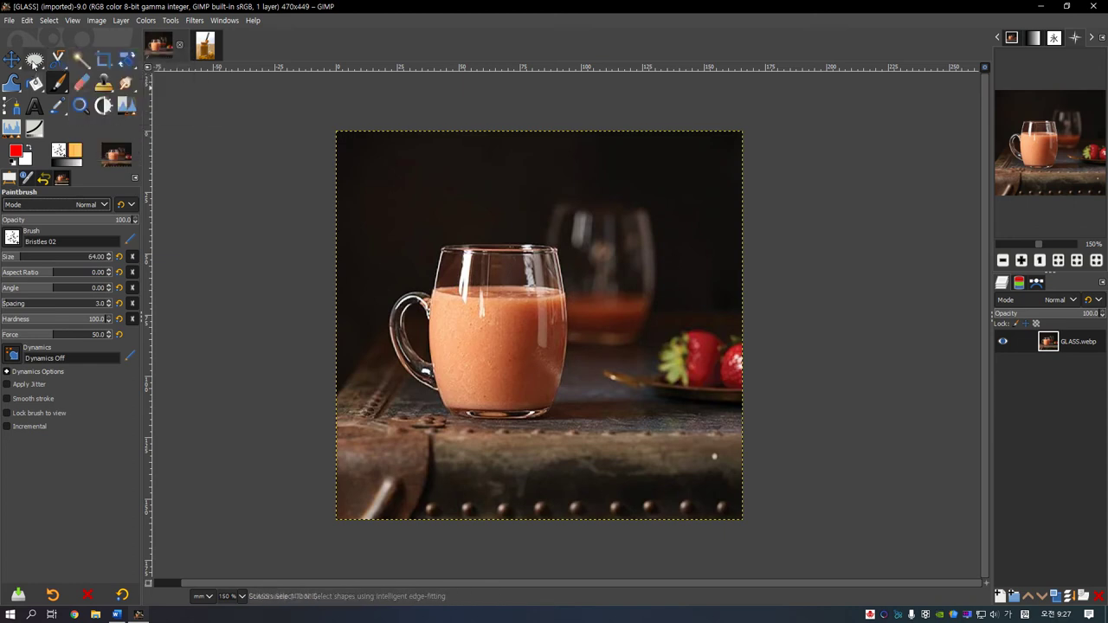
{"action": "right_click", "coordinate": [58, 65]}
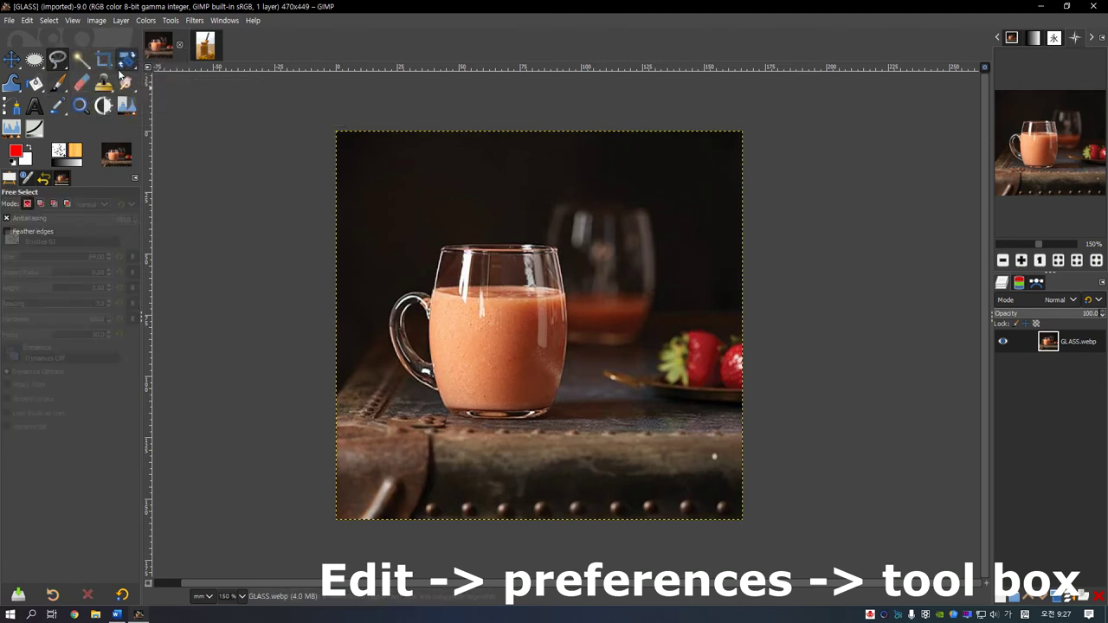
{"action": "left_click", "coordinate": [117, 78]}
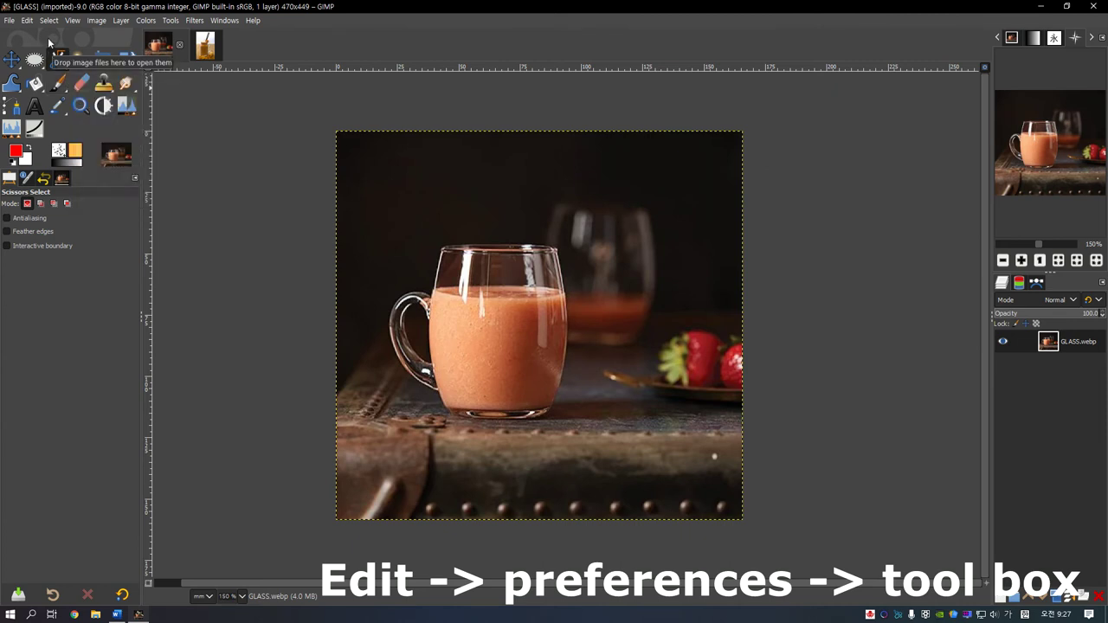
{"action": "left_click", "coordinate": [27, 21]}
{"action": "left_click", "coordinate": [76, 329]}
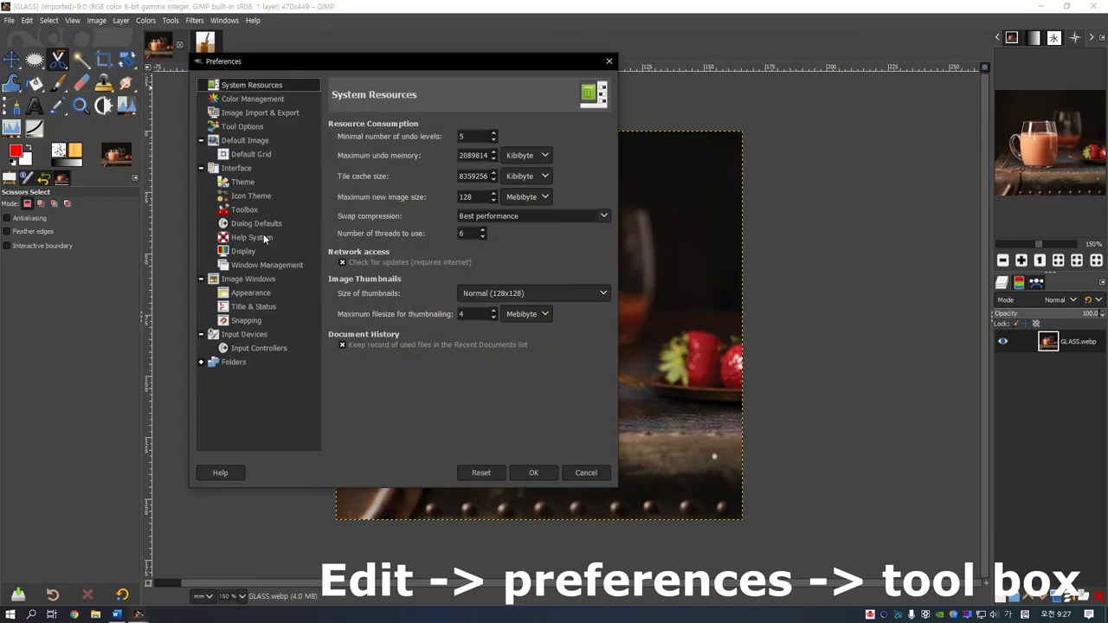
In Toolbox preferences, ungroup the Move, rectangle/ellipse and free-select tool groups, then reset the grouping
{"action": "left_click", "coordinate": [246, 210]}
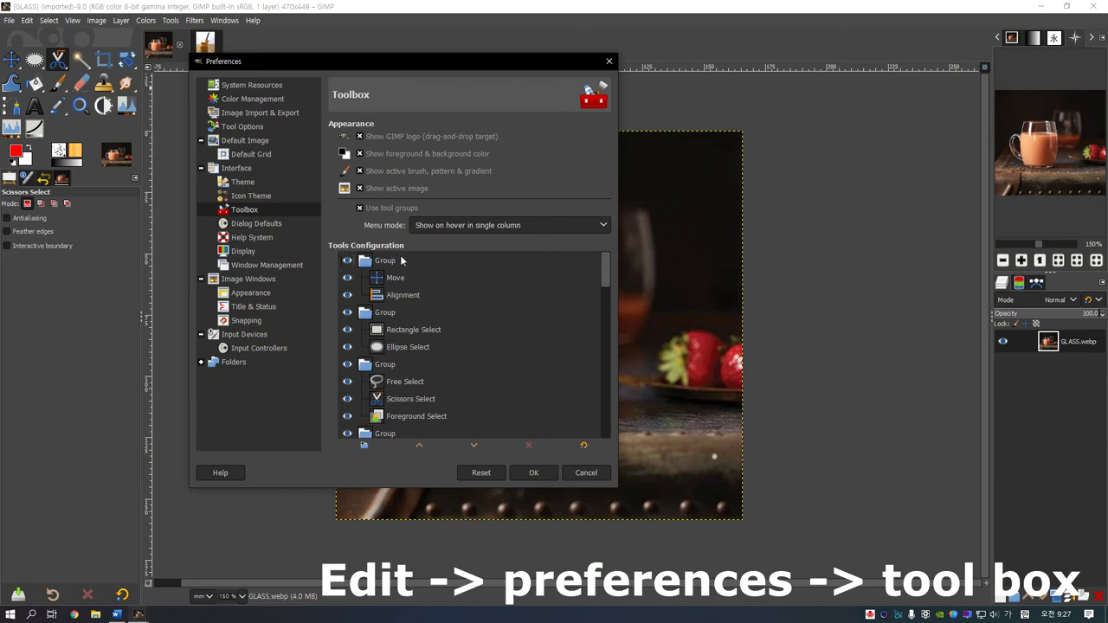
{"action": "mouse_move", "coordinate": [606, 264]}
{"action": "left_mouse_down"}
{"action": "mouse_move", "coordinate": [596, 292]}
{"action": "mouse_move", "coordinate": [597, 258]}
{"action": "left_mouse_up"}
{"action": "left_click", "coordinate": [416, 259]}
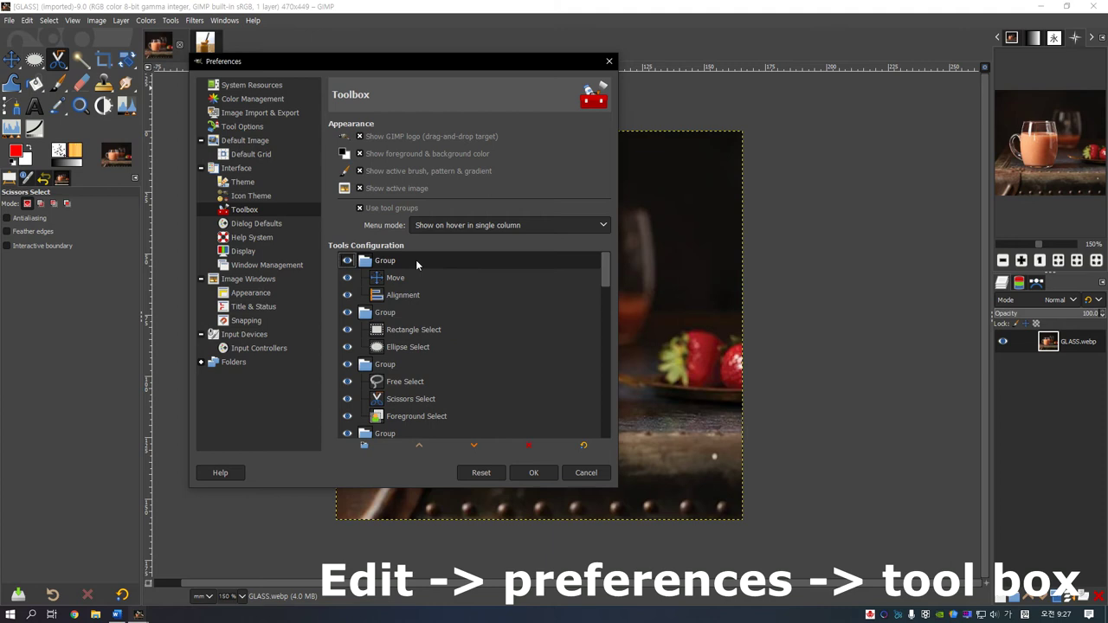
{"action": "left_click", "coordinate": [528, 446]}
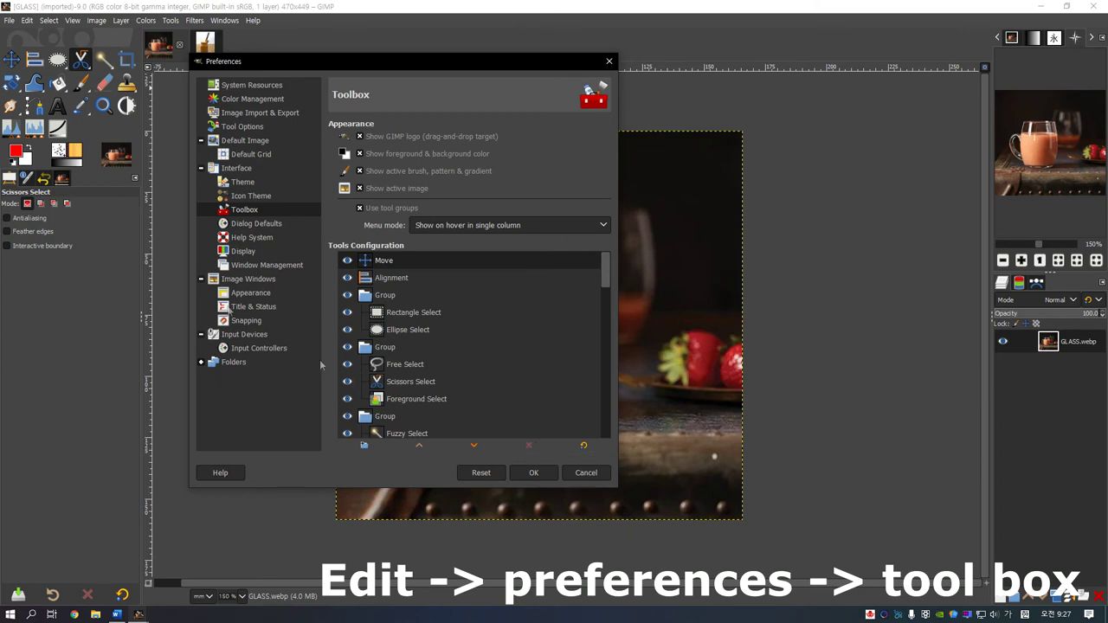
{"action": "left_click", "coordinate": [391, 295]}
{"action": "left_click", "coordinate": [529, 446]}
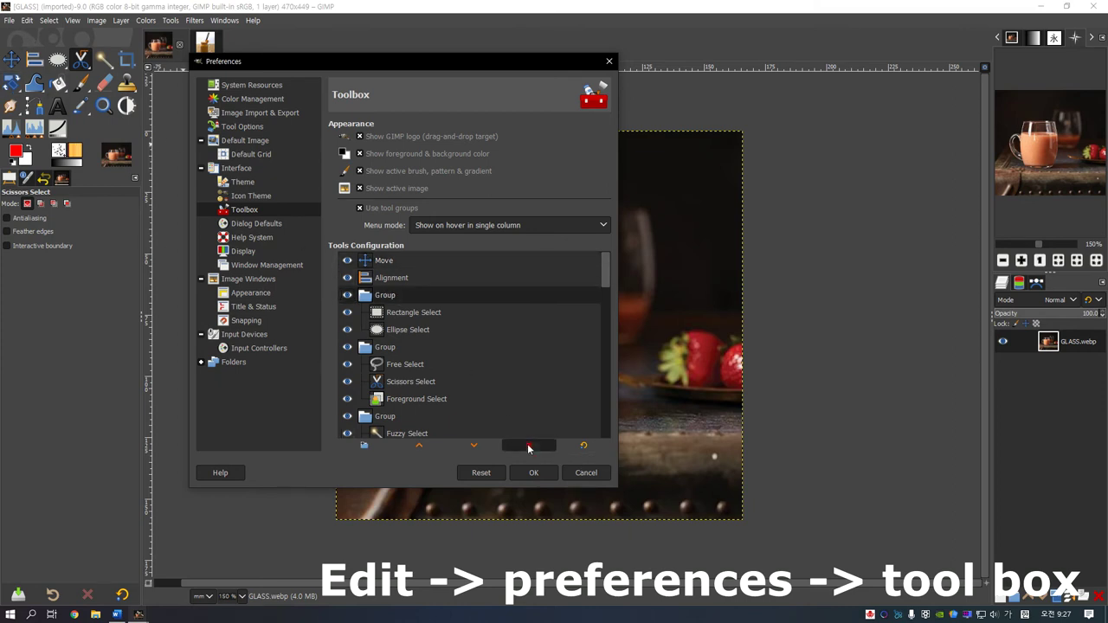
{"action": "left_click", "coordinate": [390, 329]}
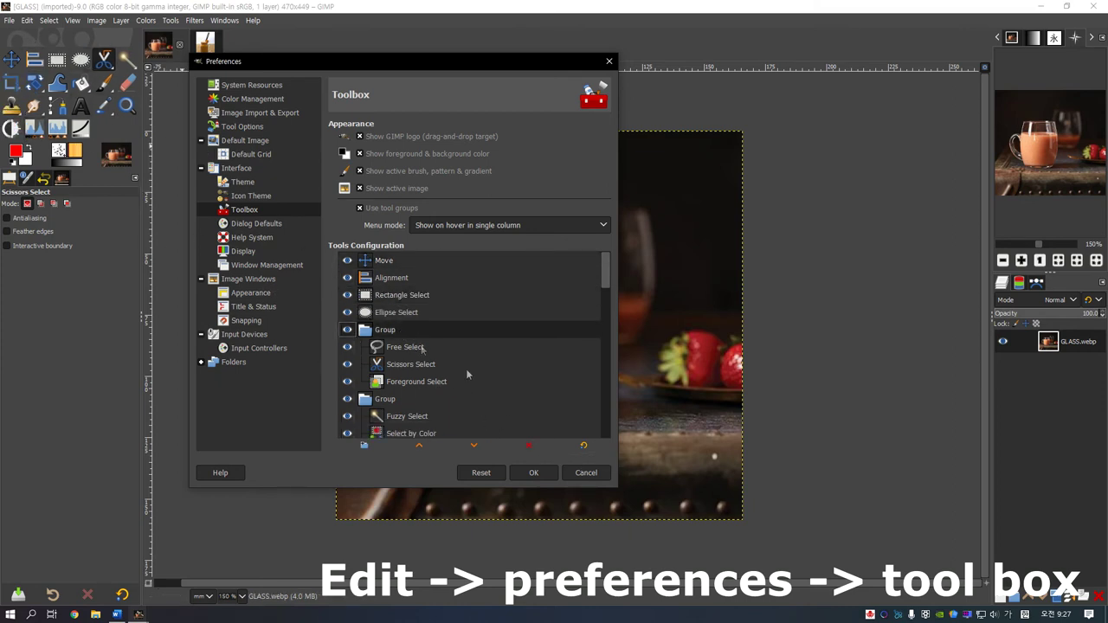
{"action": "left_click", "coordinate": [529, 446]}
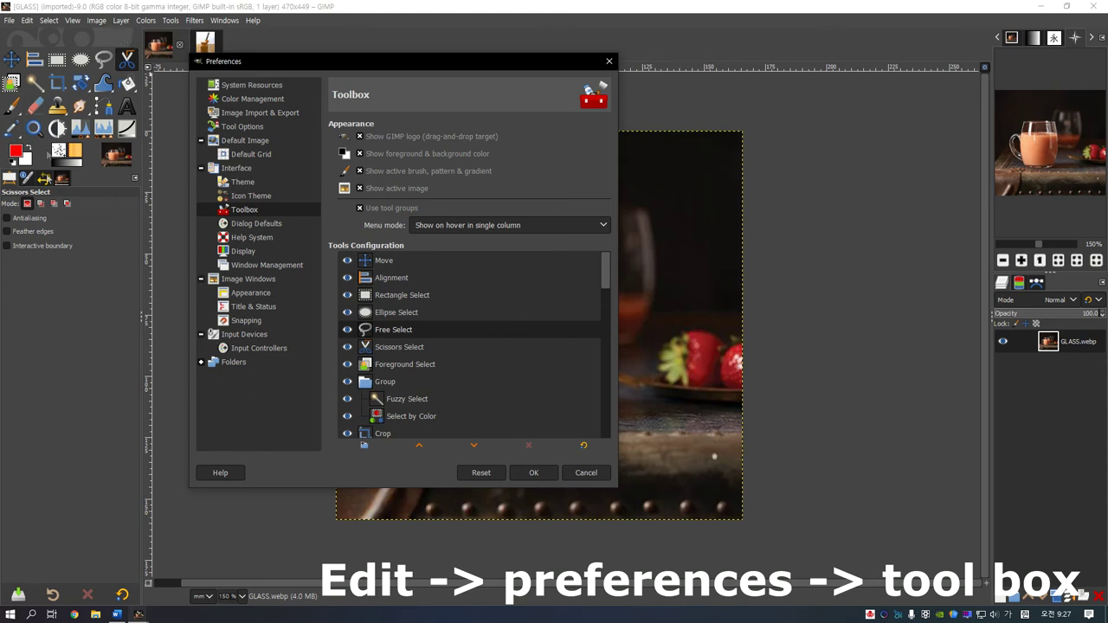
{"action": "left_click", "coordinate": [583, 446]}
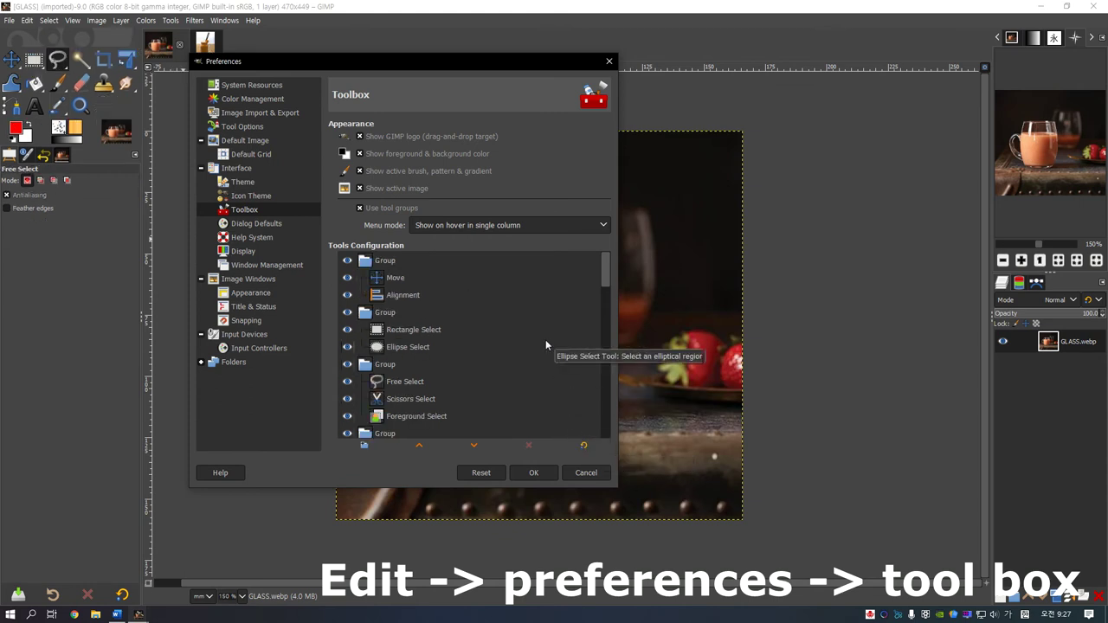
Add a new tool group, move Move and Alignment to the top, then reset and cancel
{"action": "left_click", "coordinate": [363, 447]}
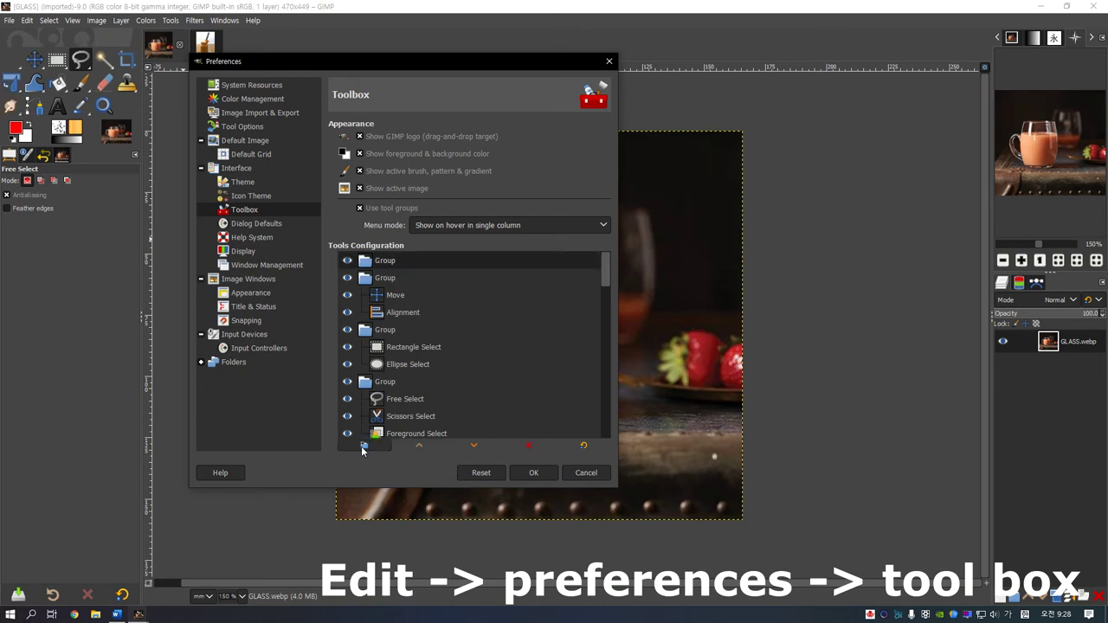
{"action": "mouse_move", "coordinate": [391, 349]}
{"action": "left_mouse_down"}
{"action": "mouse_move", "coordinate": [421, 334]}
{"action": "mouse_move", "coordinate": [402, 264]}
{"action": "left_mouse_up"}
{"action": "left_click_drag", "start_coordinate": [395, 316], "coordinate": [397, 259]}
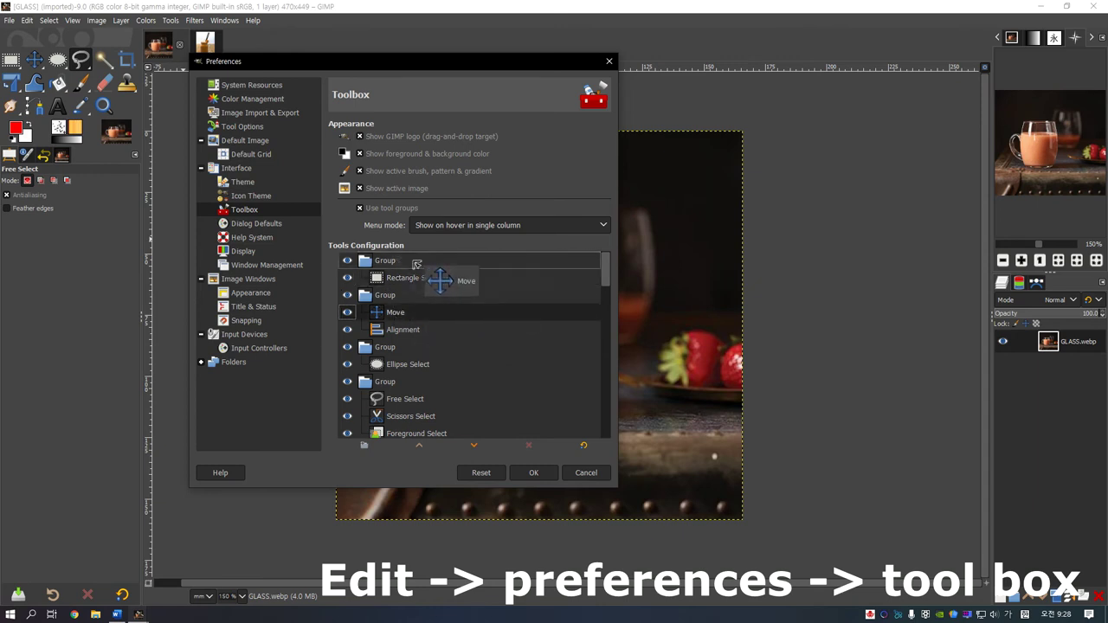
{"action": "left_click_drag", "start_coordinate": [395, 334], "coordinate": [391, 277]}
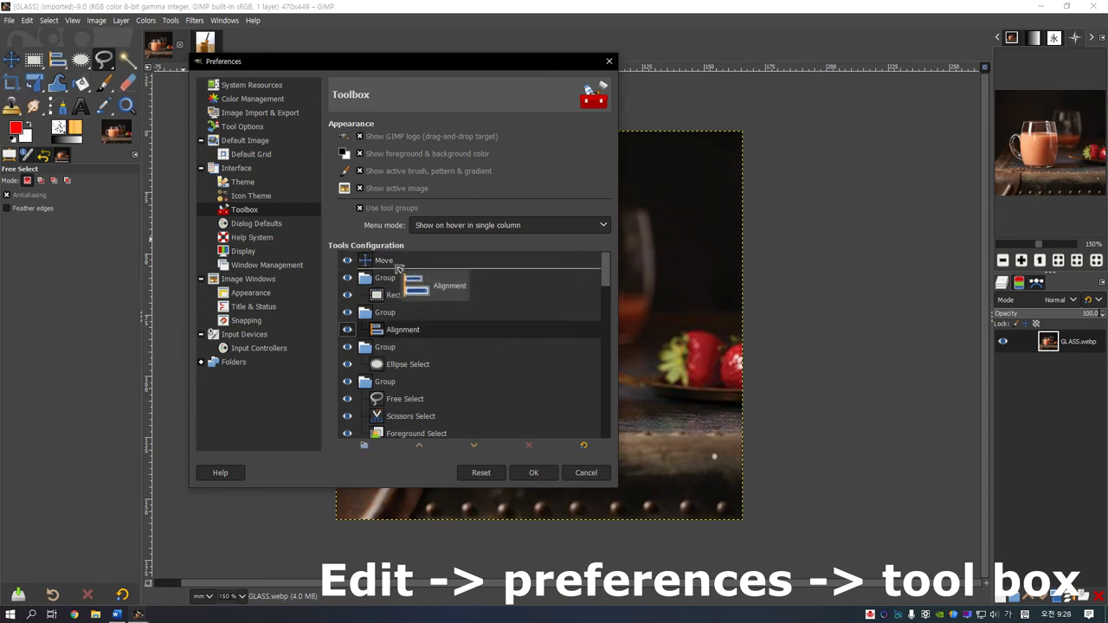
{"action": "left_click", "coordinate": [583, 446]}
{"action": "left_click", "coordinate": [586, 471]}
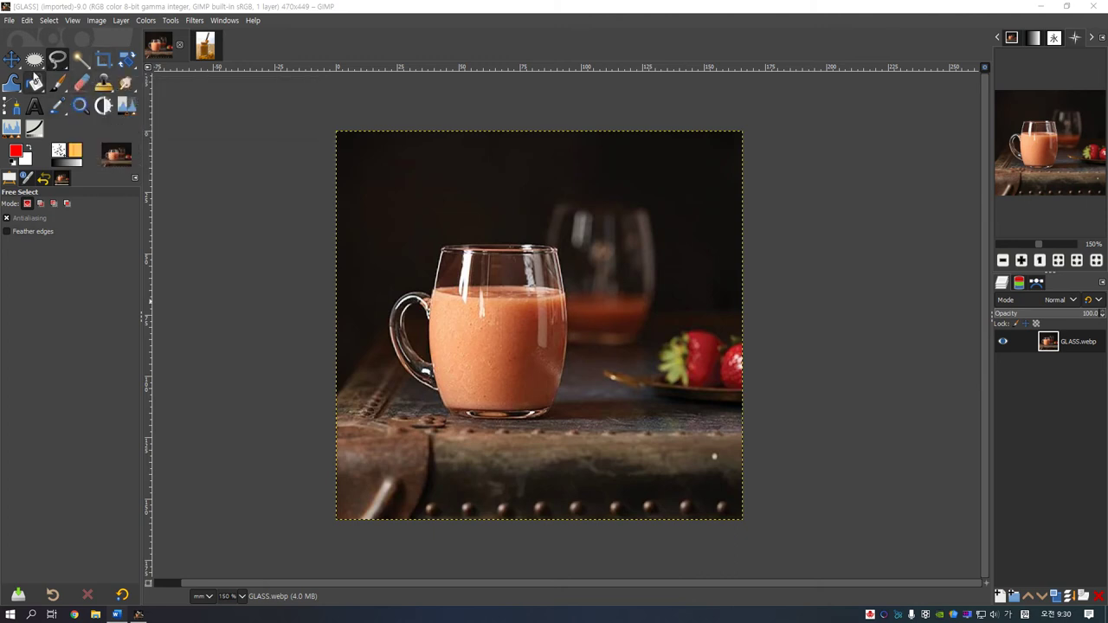
Right-click the Free Select tool group to show its grouped selection tools
{"action": "right_click", "coordinate": [54, 68]}
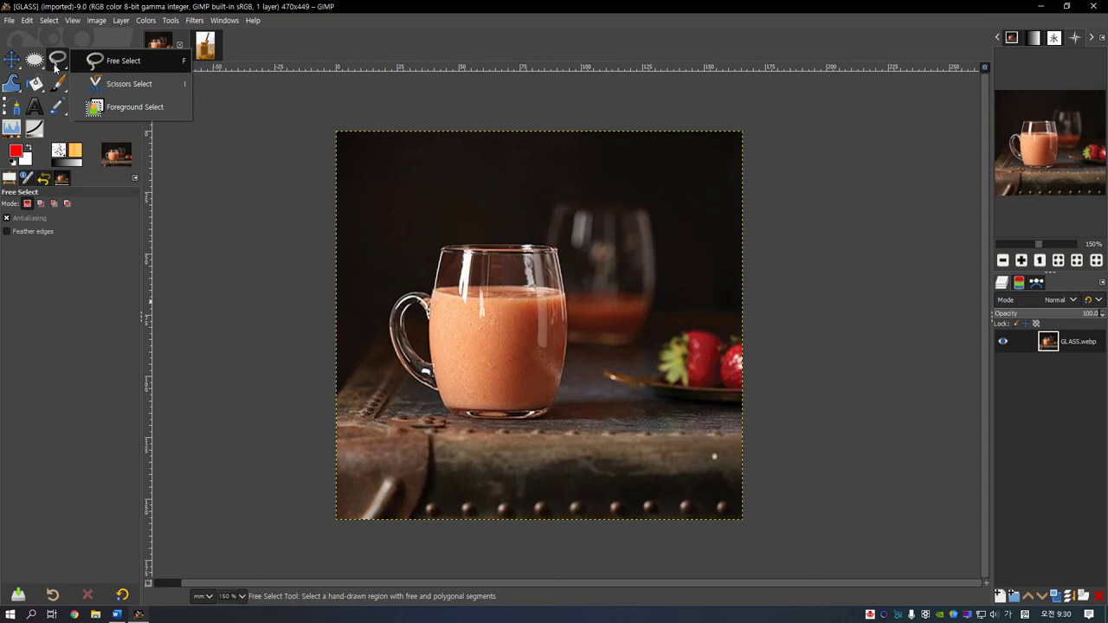
With Scissors Select, trace edge-fitted points down the glass's left side and along its base
{"action": "left_click", "coordinate": [125, 87]}
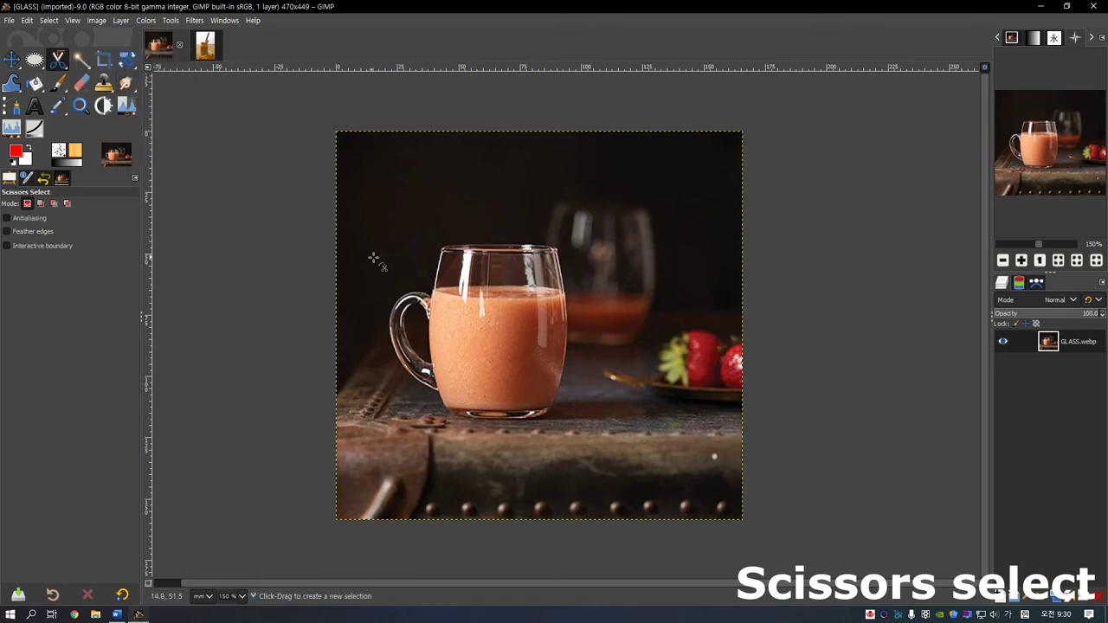
{"action": "left_click", "coordinate": [439, 249]}
{"action": "left_click", "coordinate": [432, 290]}
{"action": "left_click", "coordinate": [429, 332]}
{"action": "left_click", "coordinate": [430, 370]}
{"action": "left_click", "coordinate": [442, 407]}
{"action": "left_click", "coordinate": [455, 420]}
{"action": "left_click", "coordinate": [500, 419]}
{"action": "left_click", "coordinate": [540, 418]}
Trace up the right side and across the rim, close the outline, and convert it to a selection
{"action": "left_click", "coordinate": [560, 391]}
{"action": "left_click", "coordinate": [565, 349]}
{"action": "left_click", "coordinate": [565, 300]}
{"action": "left_click", "coordinate": [561, 258]}
{"action": "left_click", "coordinate": [555, 245]}
{"action": "left_click", "coordinate": [490, 244]}
{"action": "left_click", "coordinate": [462, 244]}
{"action": "left_click", "coordinate": [439, 250]}
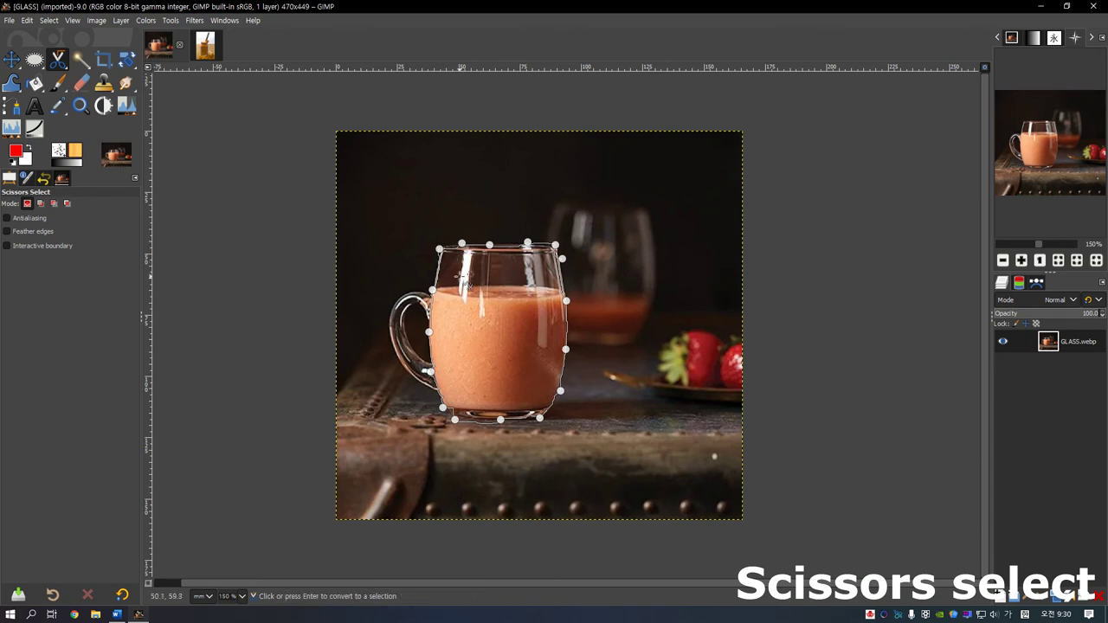
{"action": "left_click", "coordinate": [465, 281]}
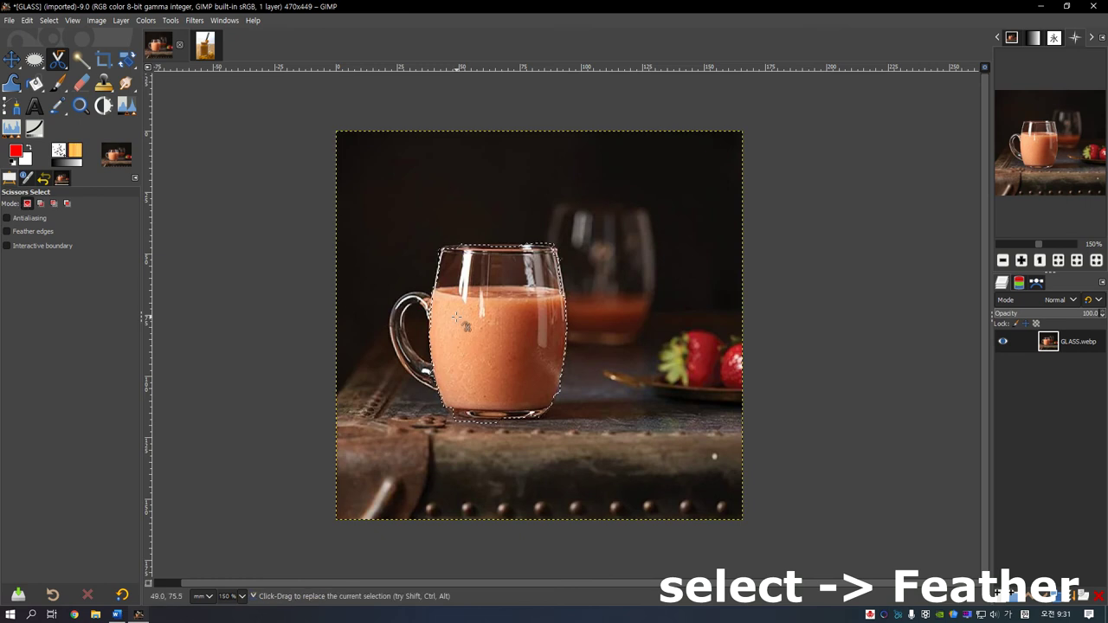
{"action": "left_click", "coordinate": [47, 20]}
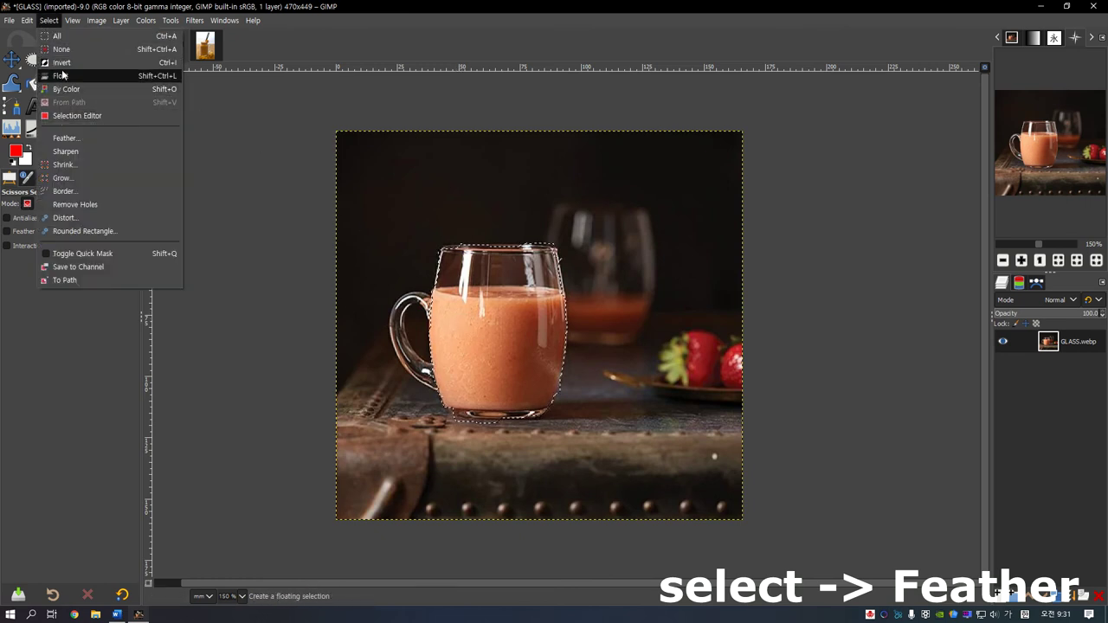
Feather the glass selection by 20 mm
{"action": "left_click", "coordinate": [65, 138]}
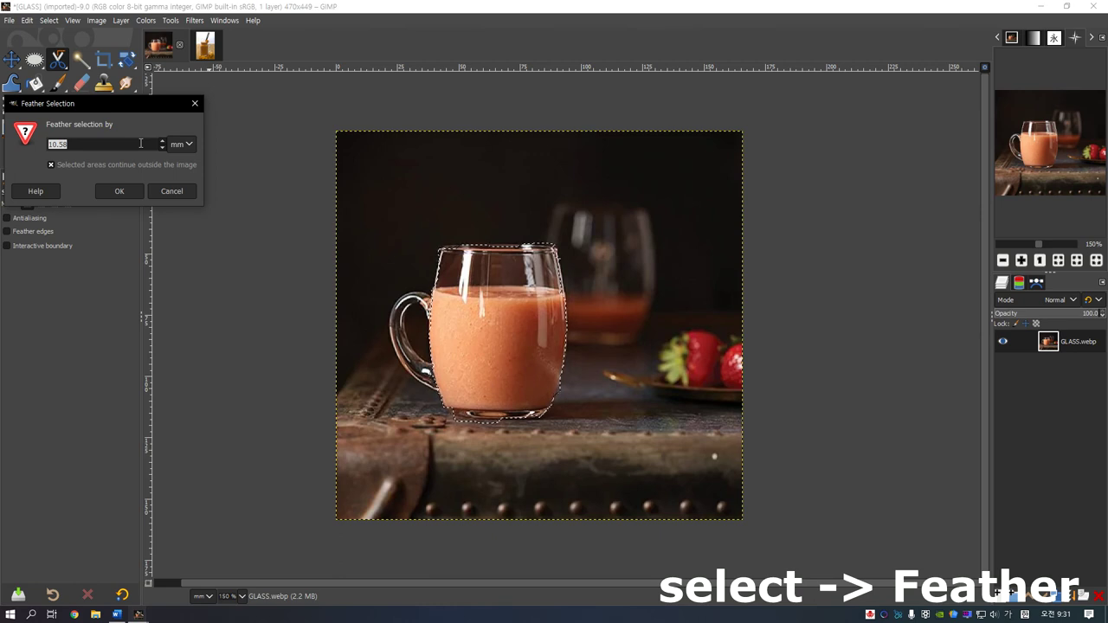
{"action": "type", "text": "20"}
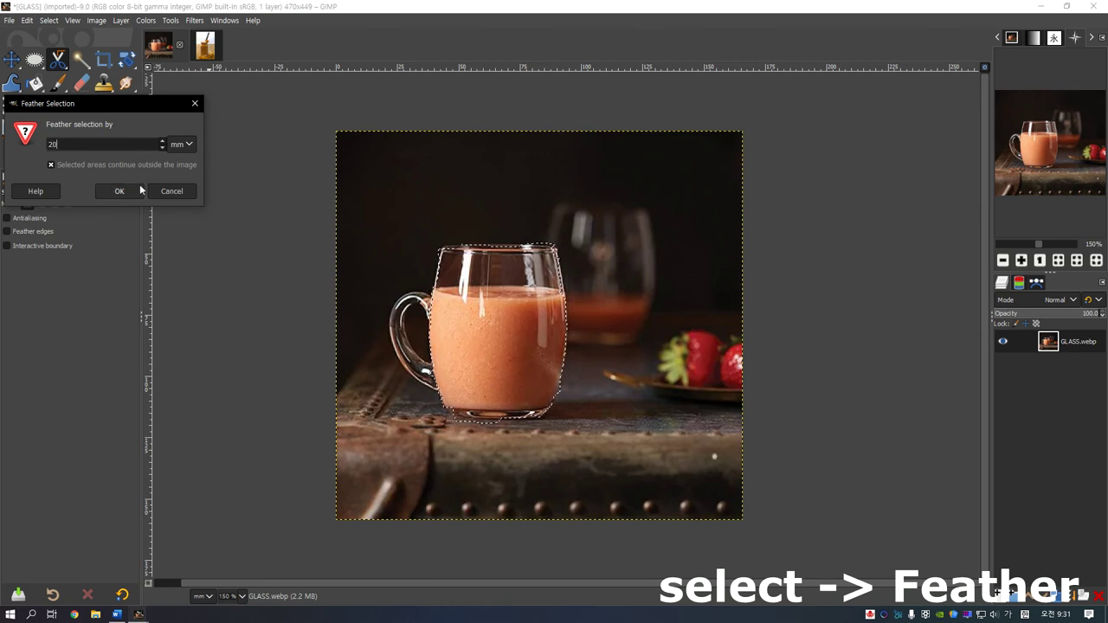
{"action": "left_click", "coordinate": [131, 190]}
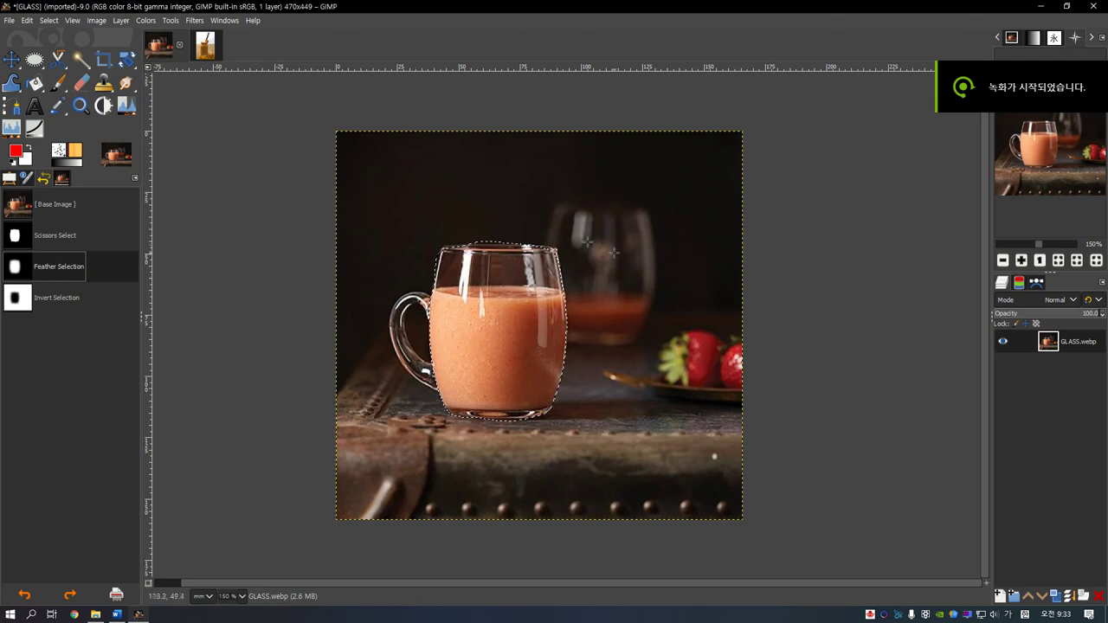
{"action": "left_click", "coordinate": [57, 23]}
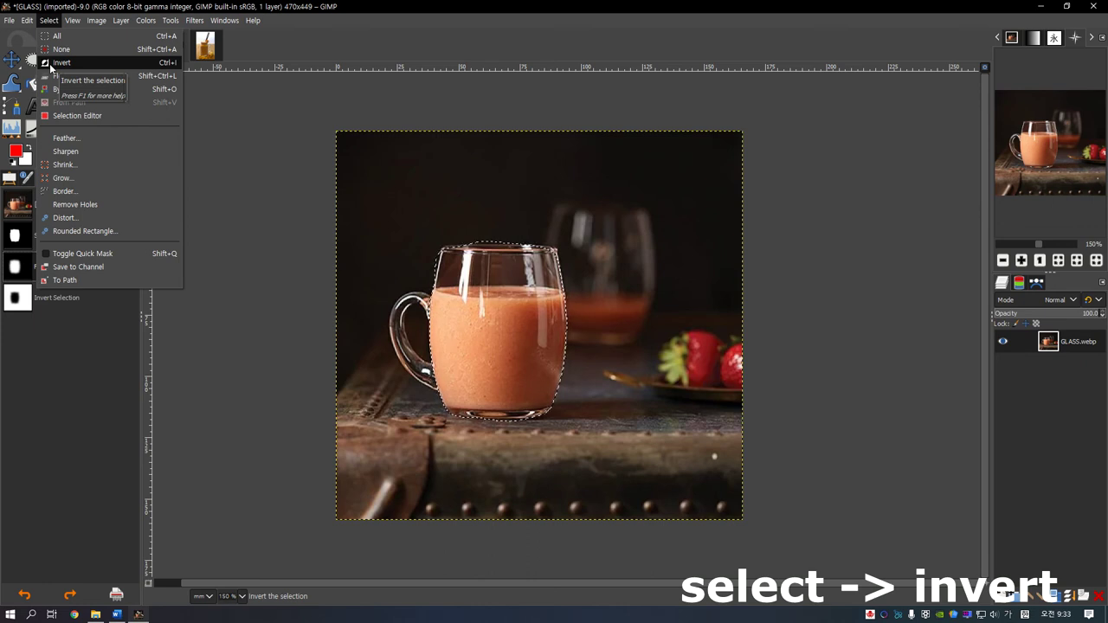
Invert the feathered glass selection so the background is selected
{"action": "left_click", "coordinate": [50, 66]}
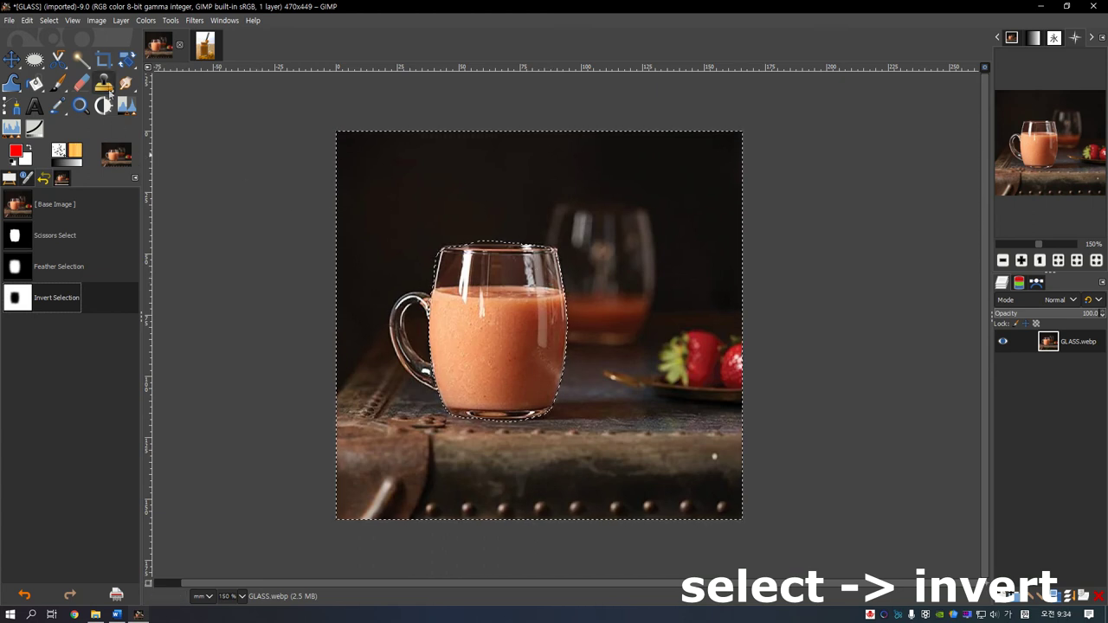
{"action": "left_click", "coordinate": [146, 20]}
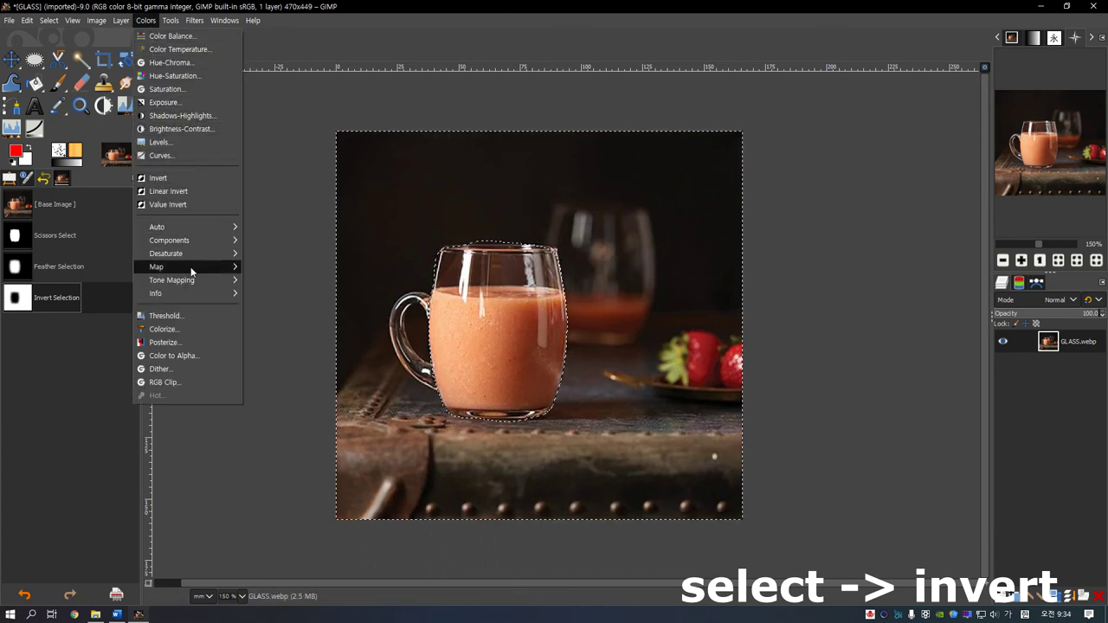
{"action": "mouse_move", "coordinate": [166, 253]}
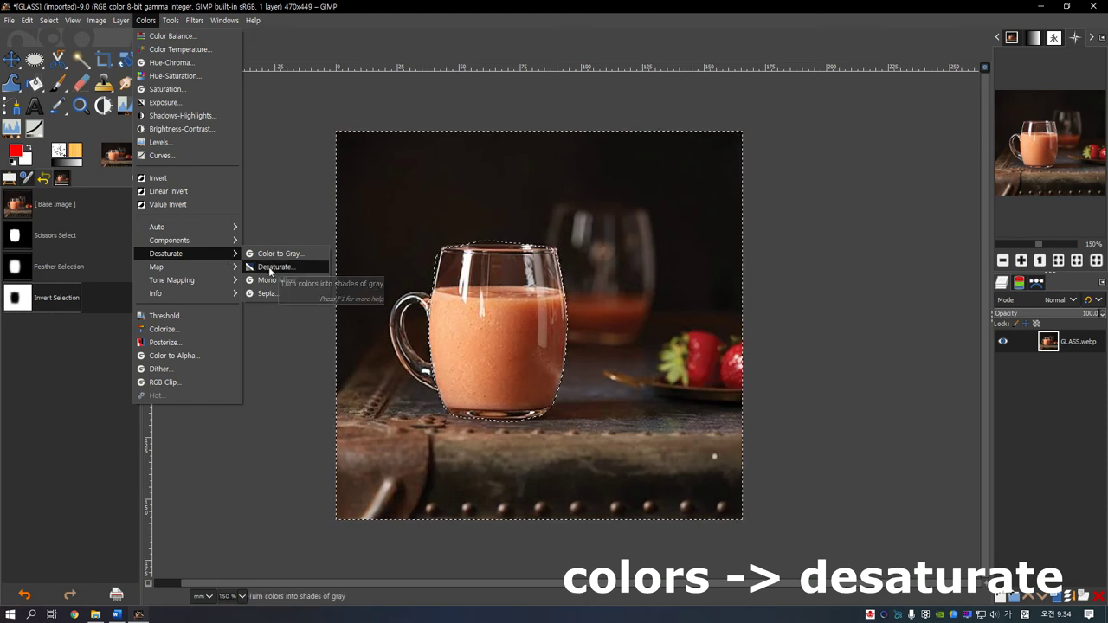
Desaturate the selected background to grey using Luminance mode
{"action": "left_click", "coordinate": [265, 270]}
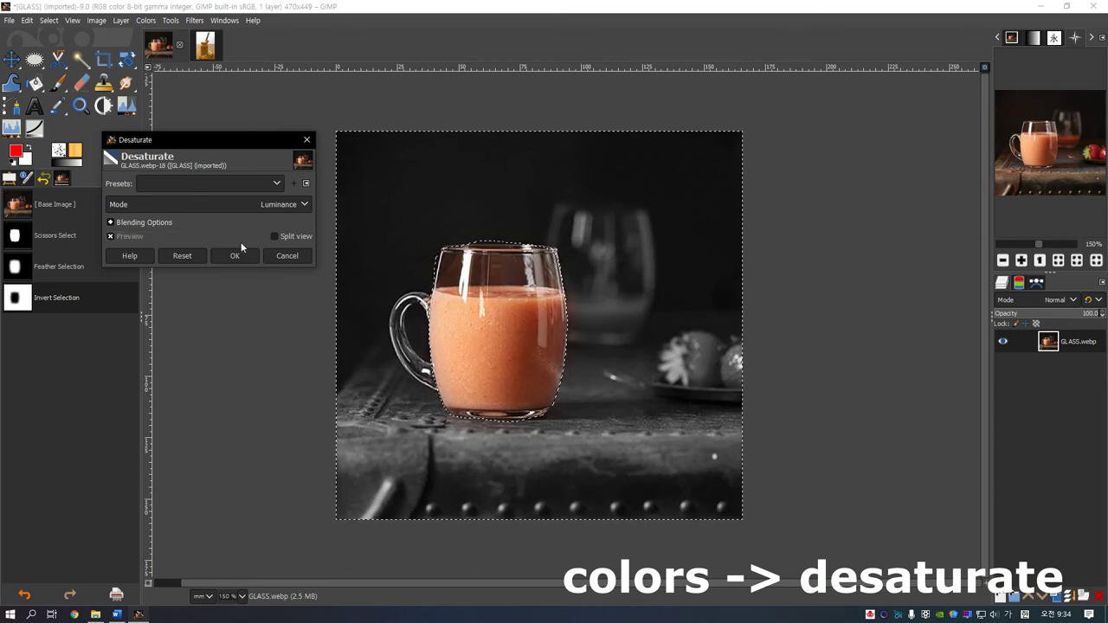
{"action": "left_click", "coordinate": [235, 251]}
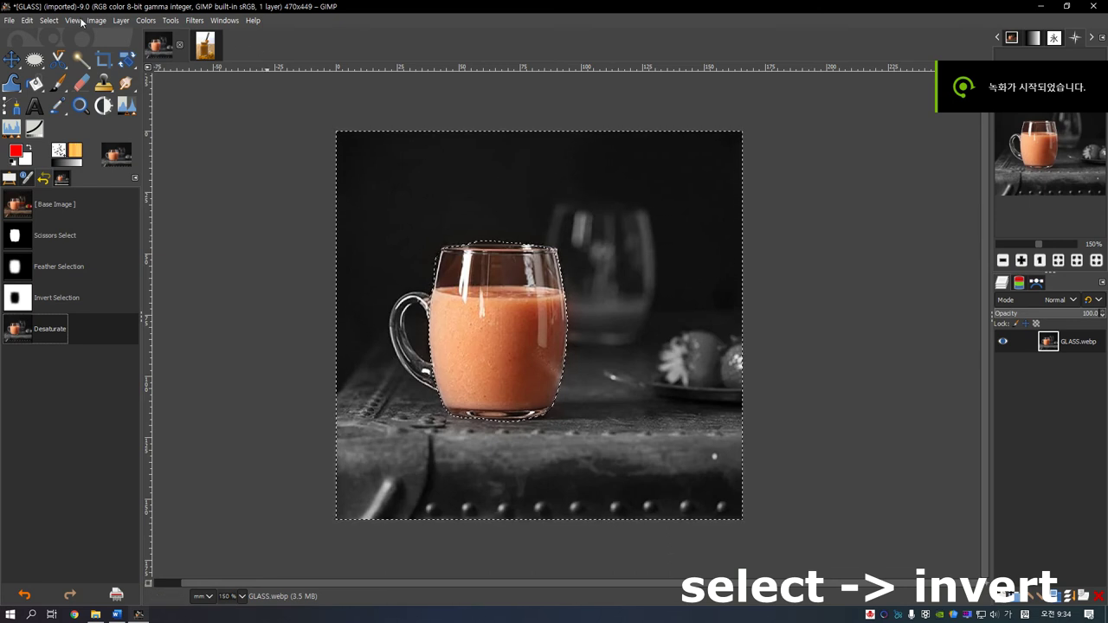
Invert the selection back onto the glass and bring up the Hue-Saturation dialog
{"action": "left_click", "coordinate": [48, 20]}
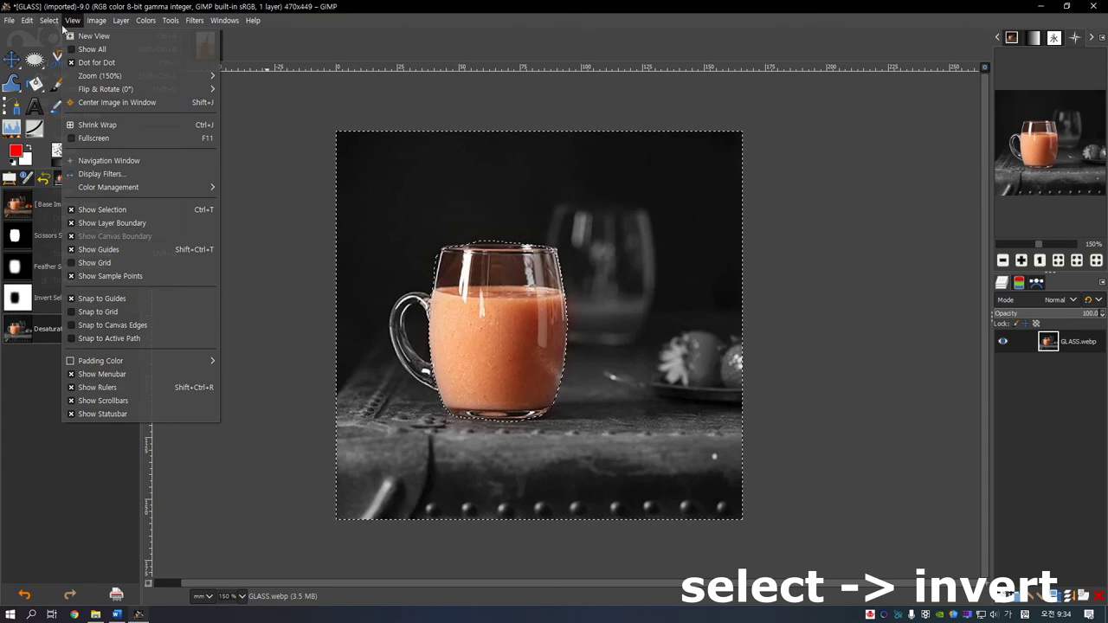
{"action": "left_click", "coordinate": [314, 149]}
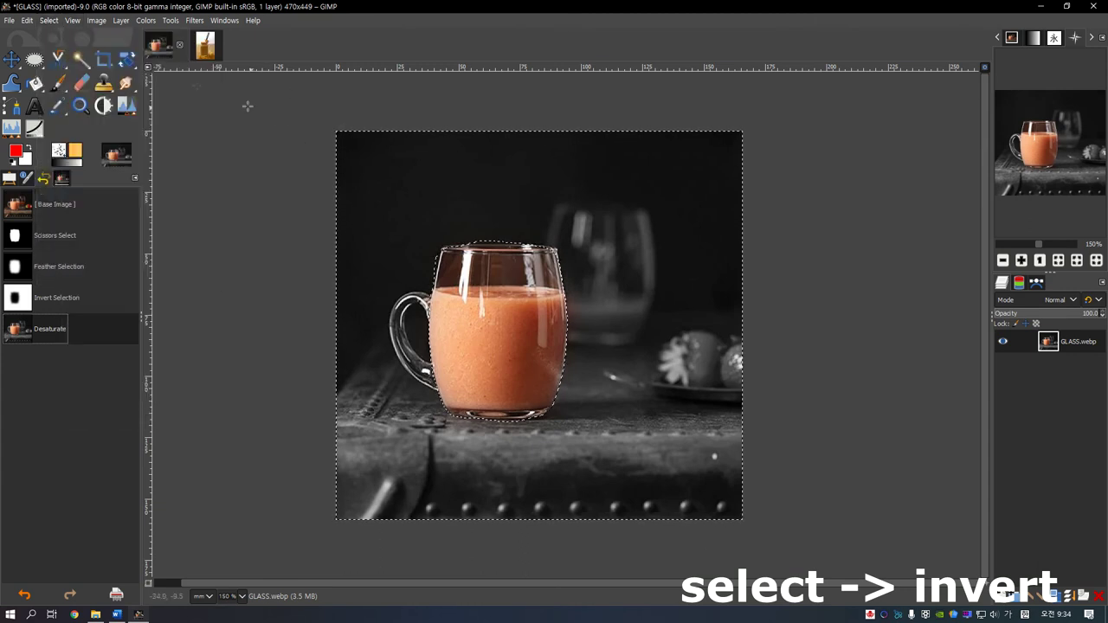
{"action": "left_click", "coordinate": [47, 20]}
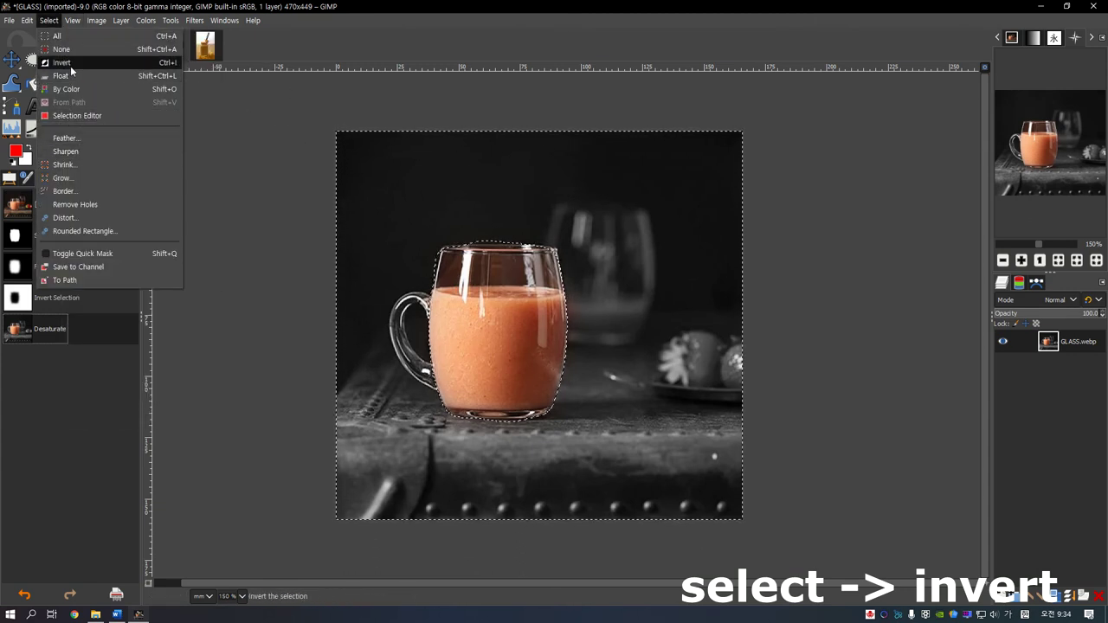
{"action": "left_click", "coordinate": [71, 68]}
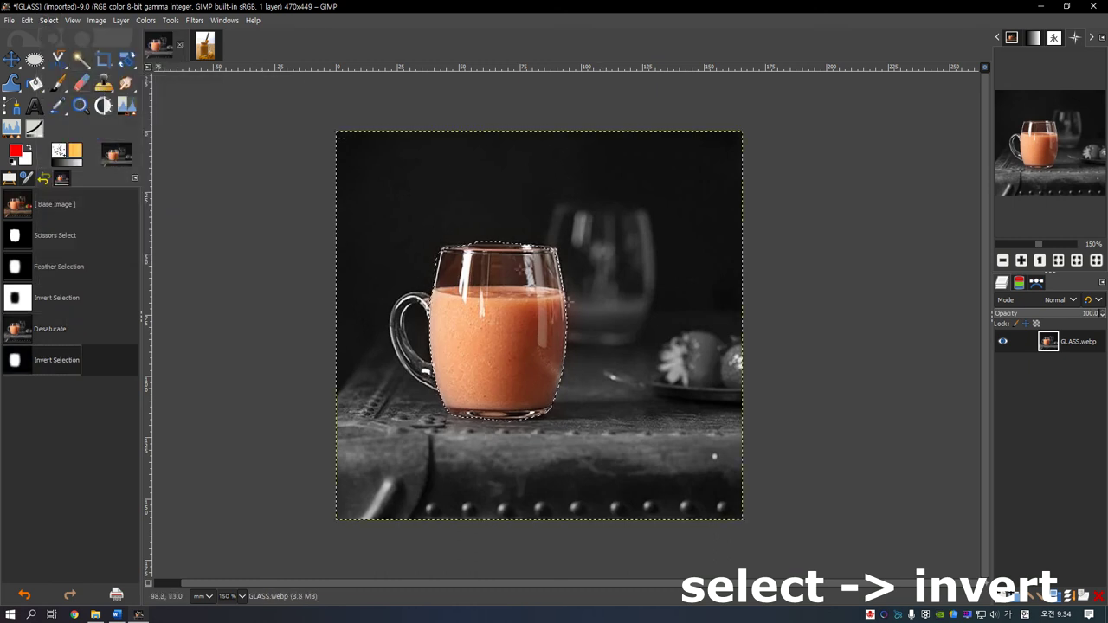
{"action": "left_click", "coordinate": [146, 20]}
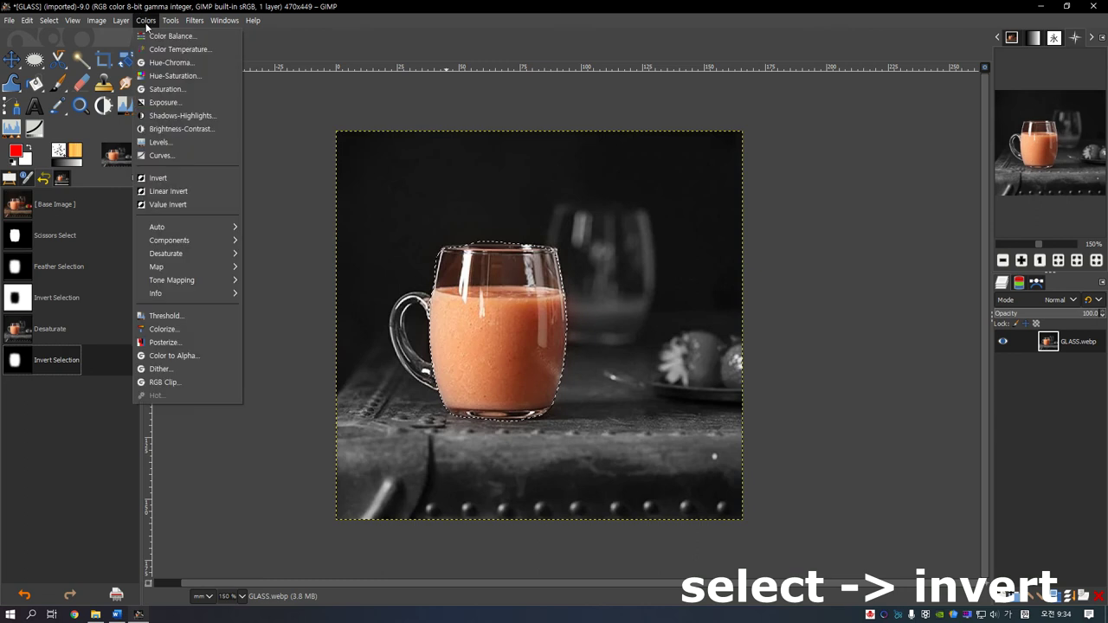
{"action": "left_click", "coordinate": [190, 76]}
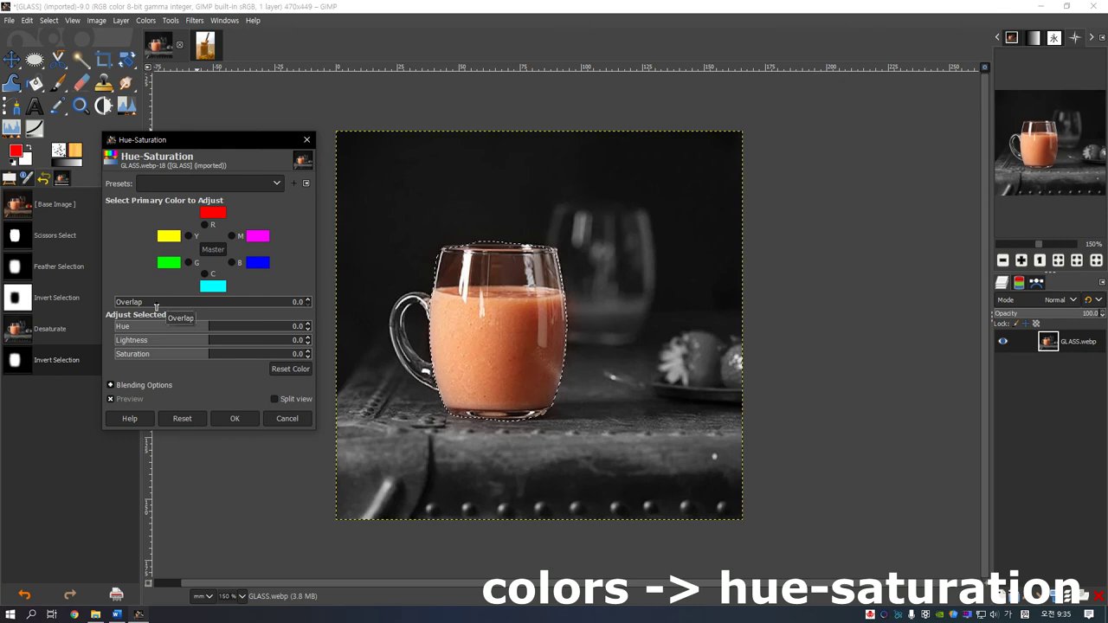
Shift the drink's hue to about -98 so the smoothie turns purple
{"action": "mouse_move", "coordinate": [192, 326]}
{"action": "left_mouse_down"}
{"action": "mouse_move", "coordinate": [138, 326]}
{"action": "mouse_move", "coordinate": [305, 320]}
{"action": "mouse_move", "coordinate": [198, 315]}
{"action": "mouse_move", "coordinate": [173, 326]}
{"action": "mouse_move", "coordinate": [271, 326]}
{"action": "mouse_move", "coordinate": [159, 327]}
{"action": "left_mouse_up"}
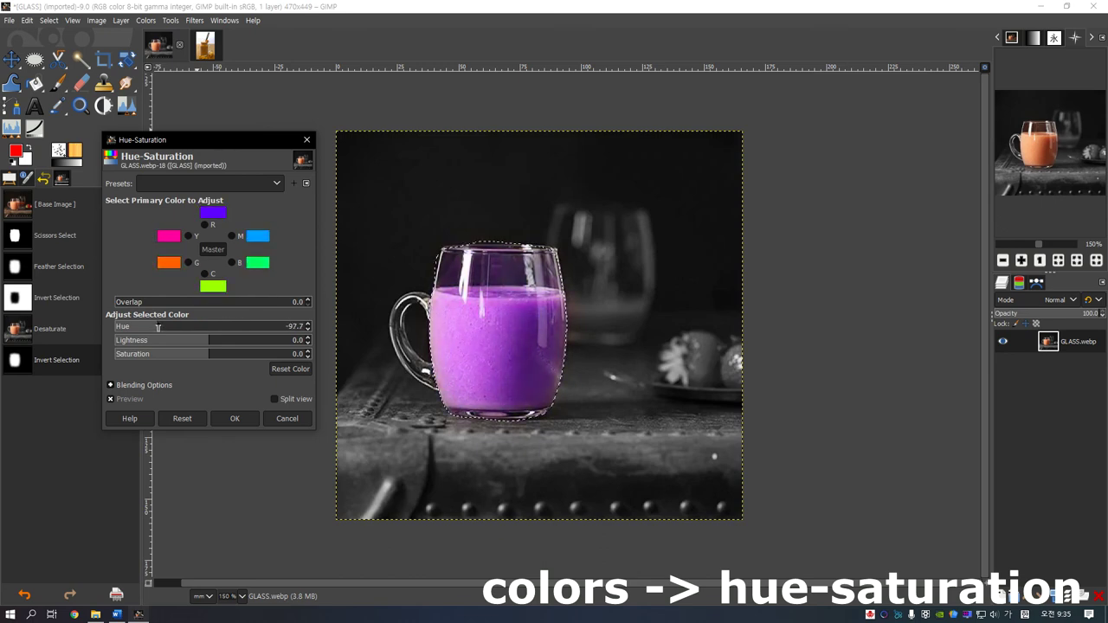
{"action": "left_click", "coordinate": [233, 418]}
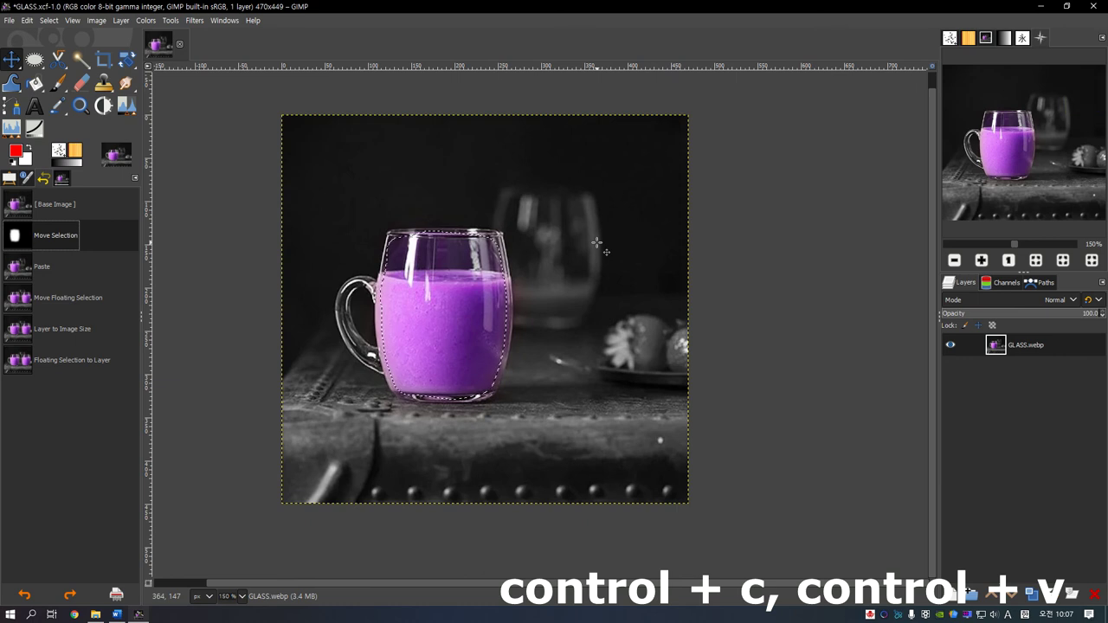
Copy and paste the purple glass, then move the pasted copy to the right
{"action": "key", "text": "ctrl+c"}
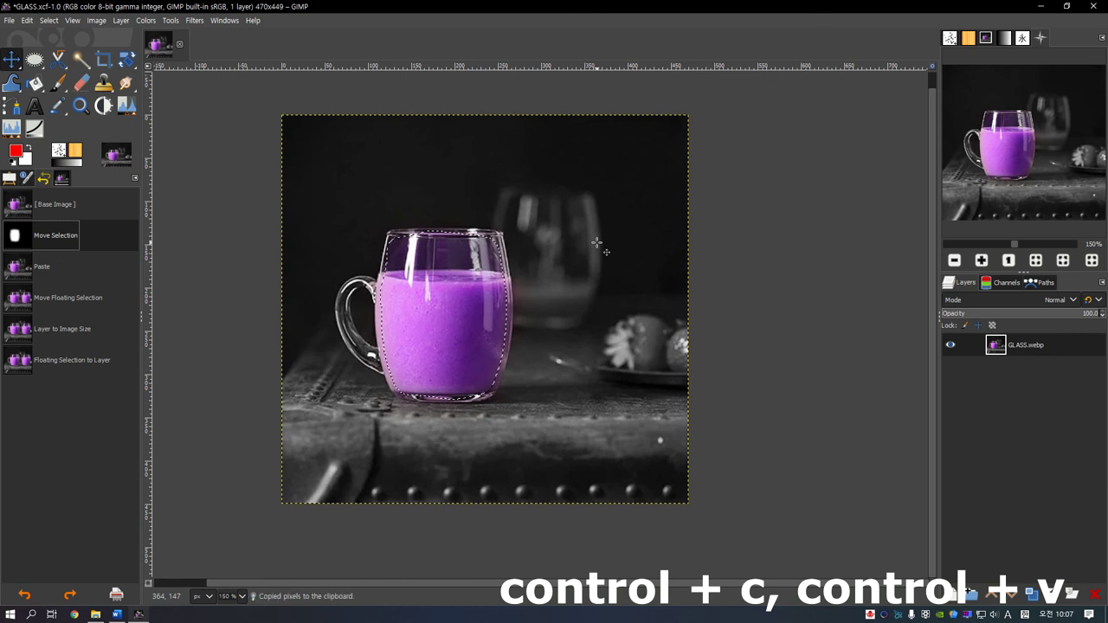
{"action": "key", "text": "ctrl+v"}
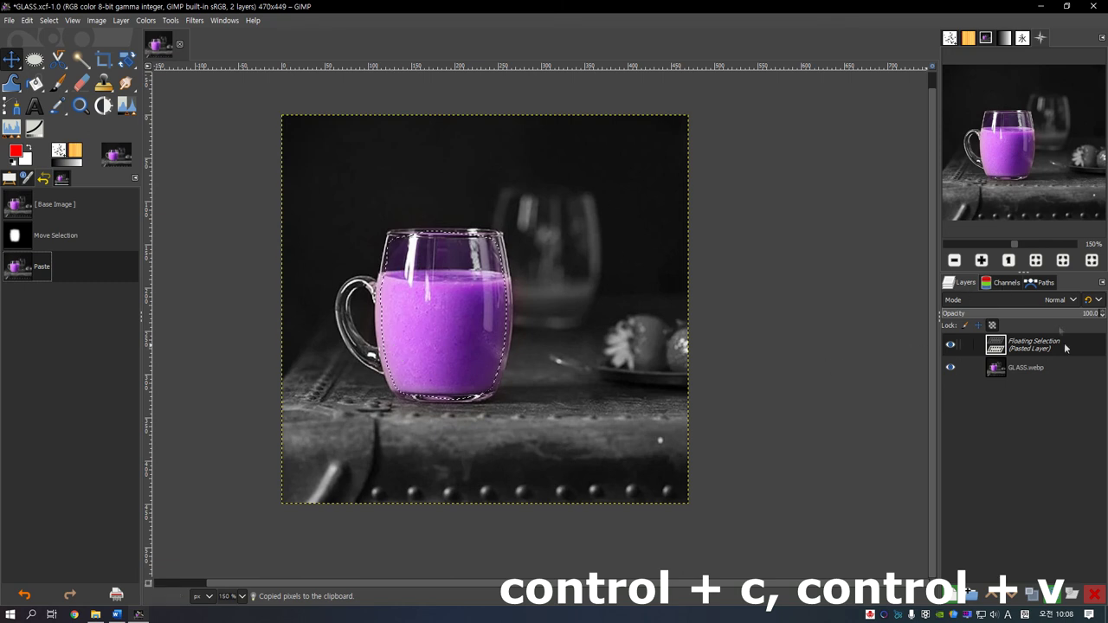
{"action": "left_click", "coordinate": [9, 180]}
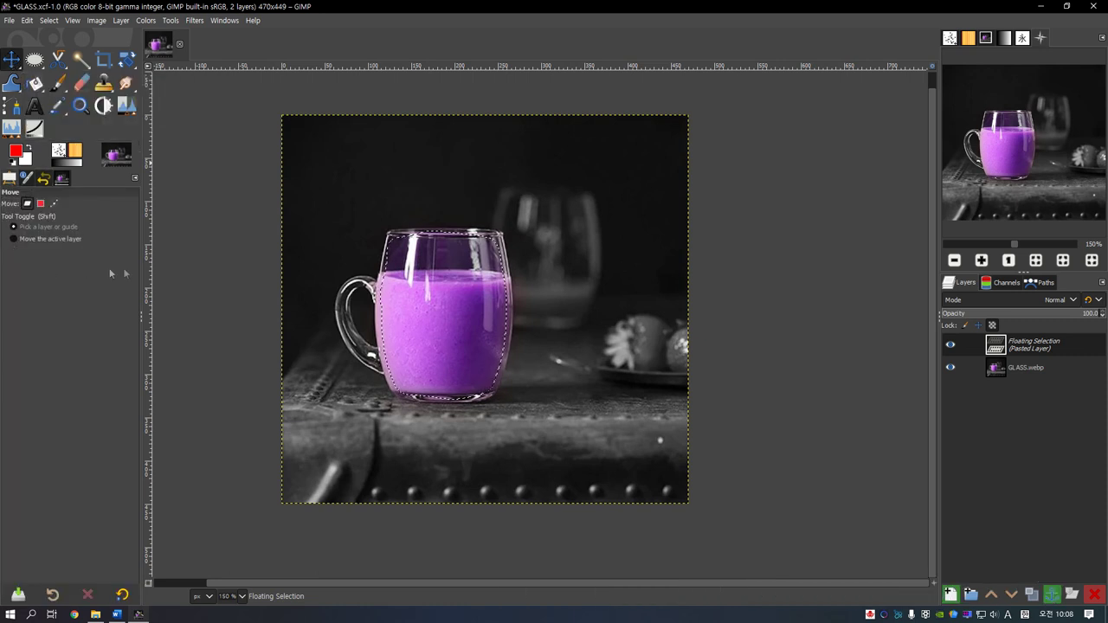
{"action": "left_click", "coordinate": [39, 202]}
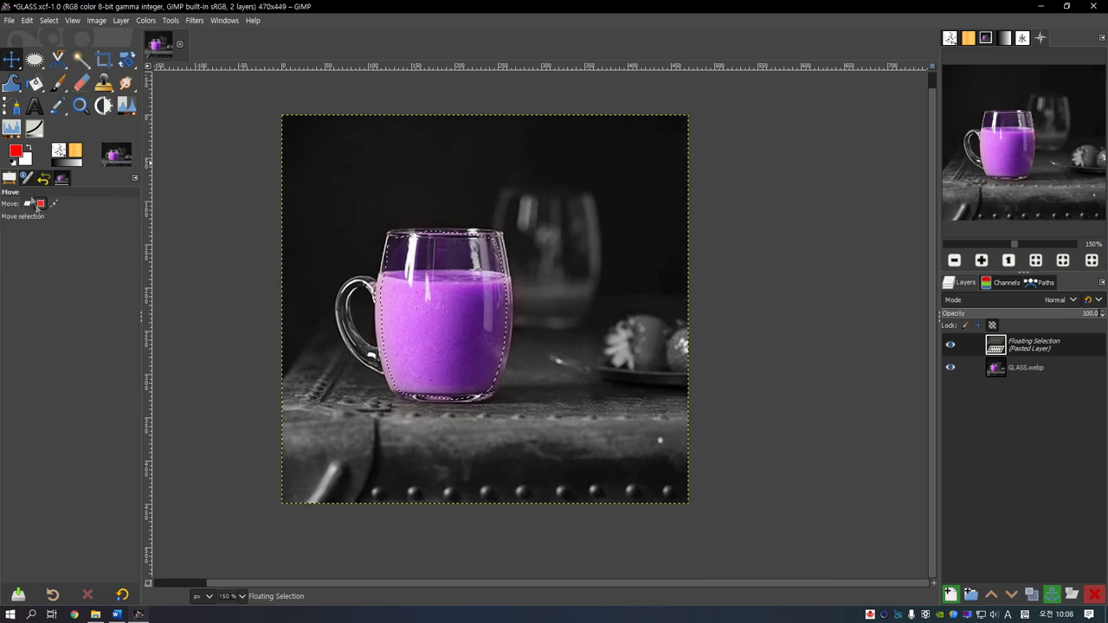
{"action": "left_click", "coordinate": [26, 203]}
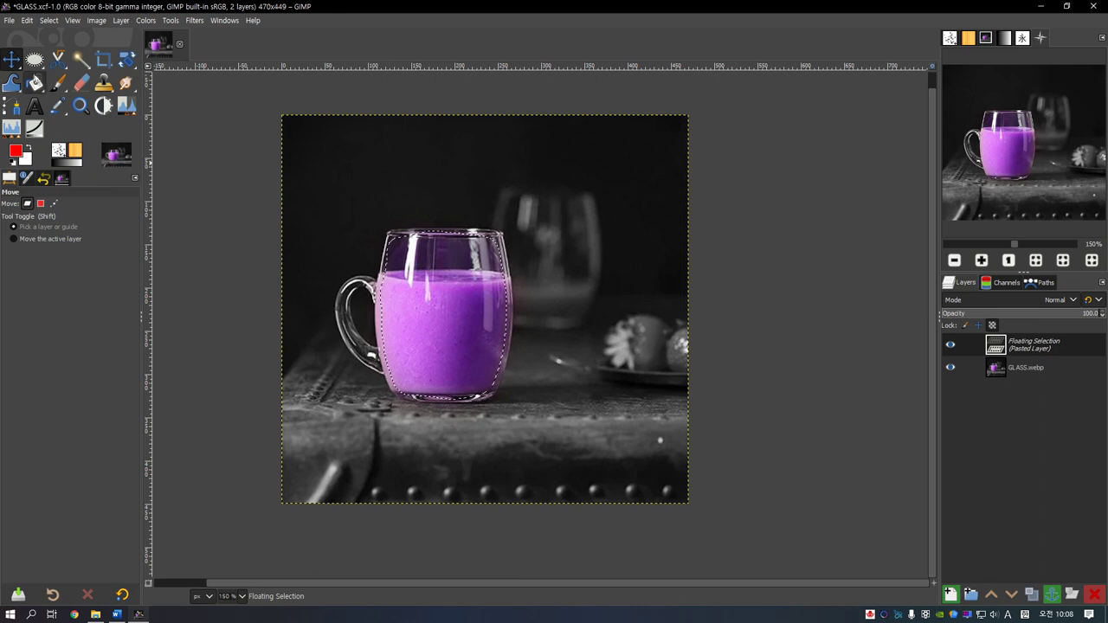
{"action": "left_click_drag", "start_coordinate": [415, 305], "coordinate": [582, 315]}
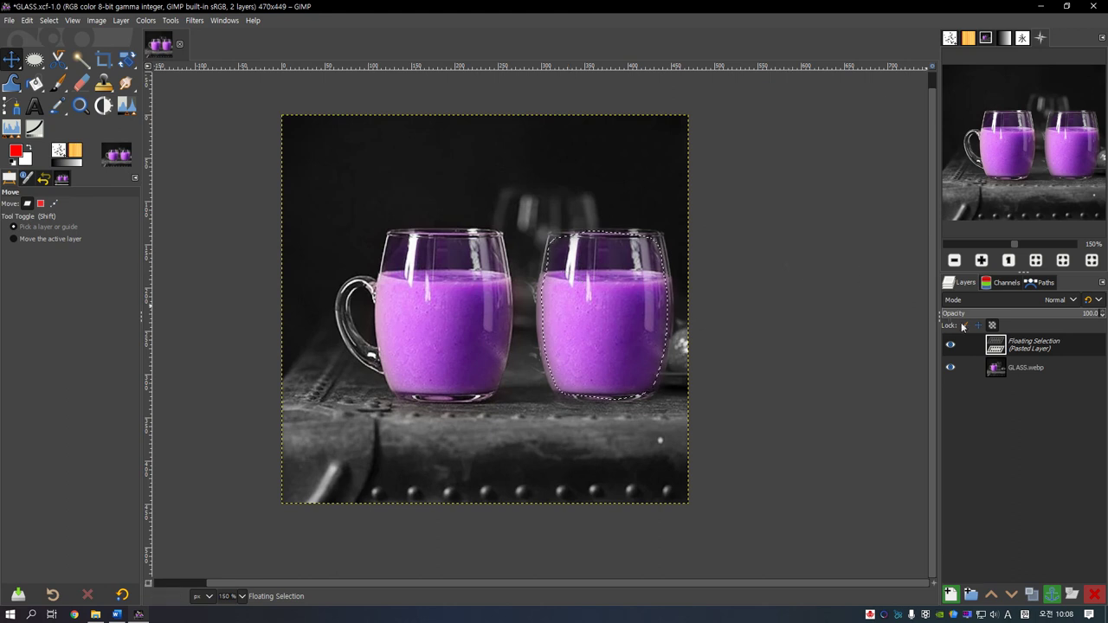
Convert the floating glass copy into a new layer
{"action": "right_click", "coordinate": [1035, 346]}
{"action": "left_click", "coordinate": [1056, 344]}
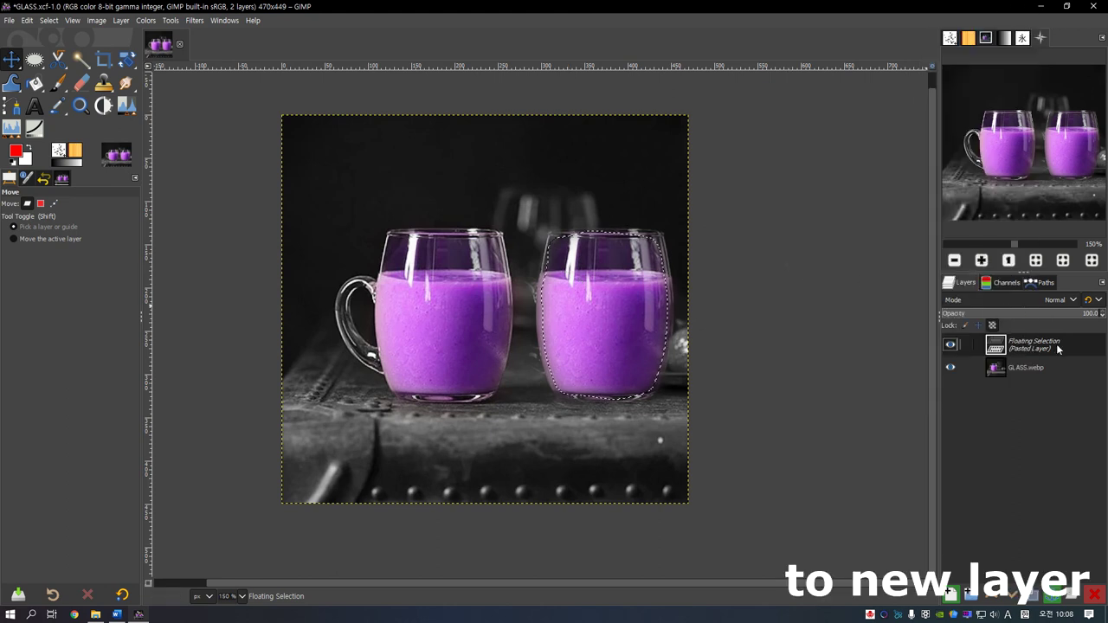
{"action": "right_click", "coordinate": [1036, 348]}
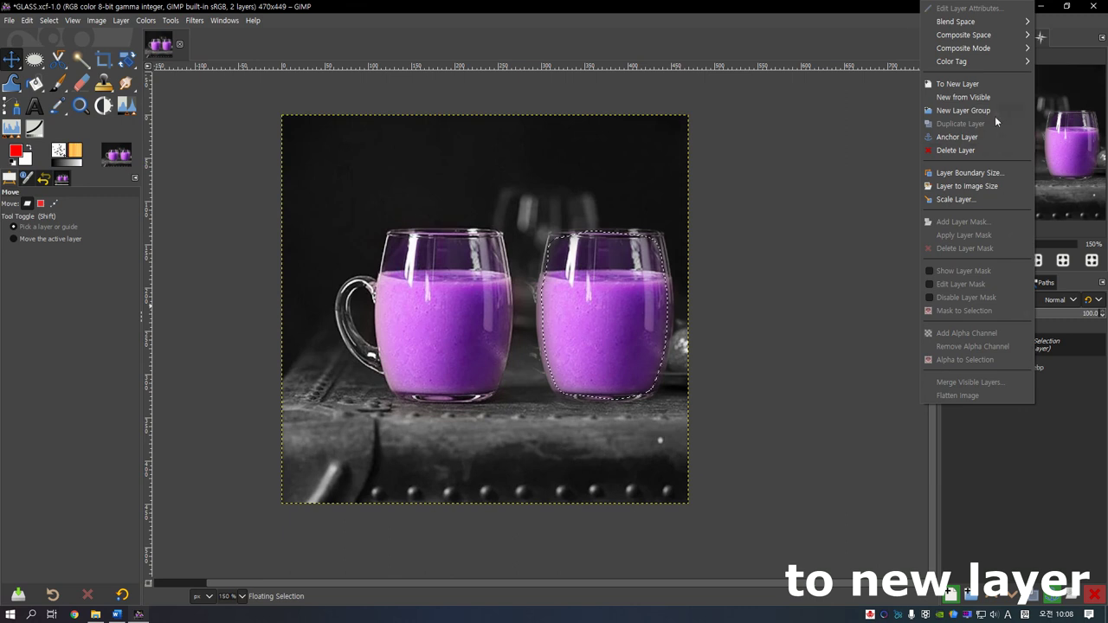
{"action": "left_click", "coordinate": [955, 84]}
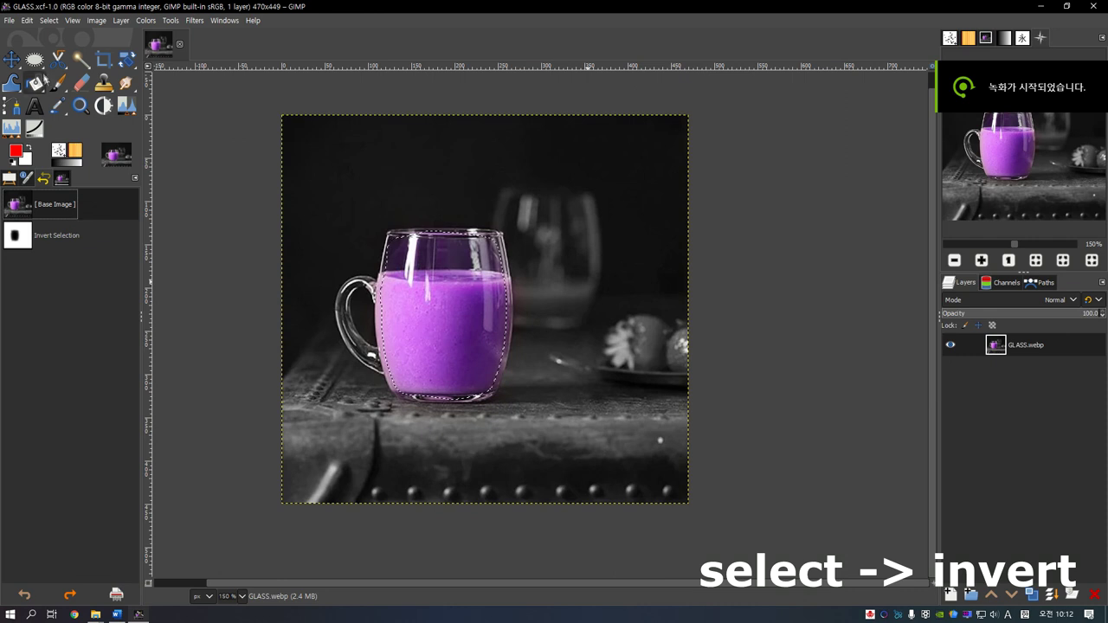
Show Tool Options in the left dock, then invert the selection around the purple mug
{"action": "left_click", "coordinate": [8, 178]}
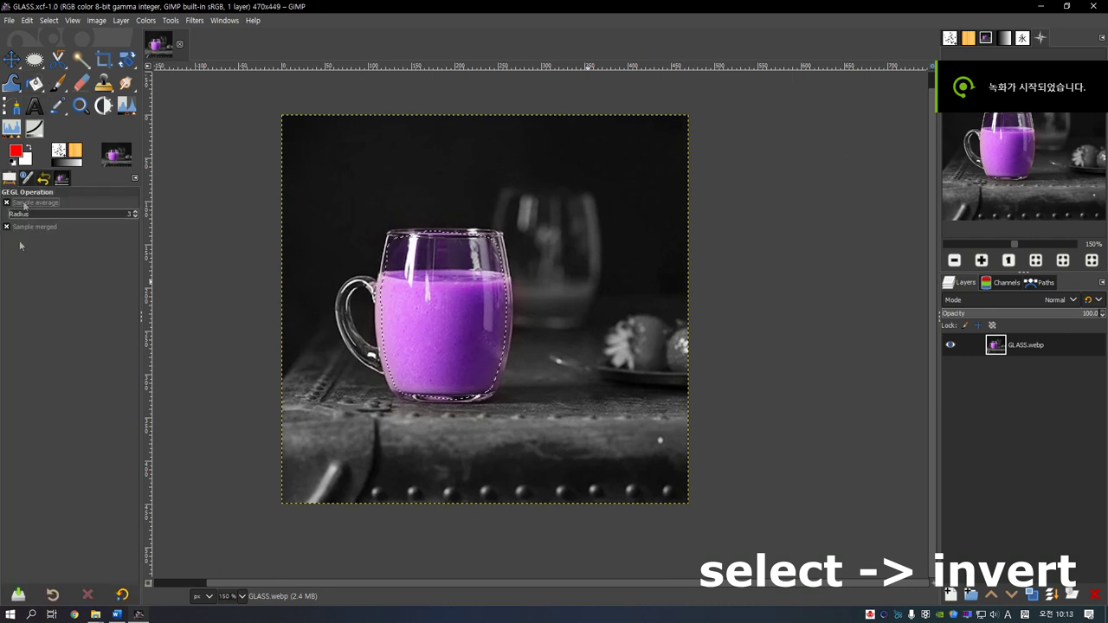
{"action": "left_click", "coordinate": [54, 22]}
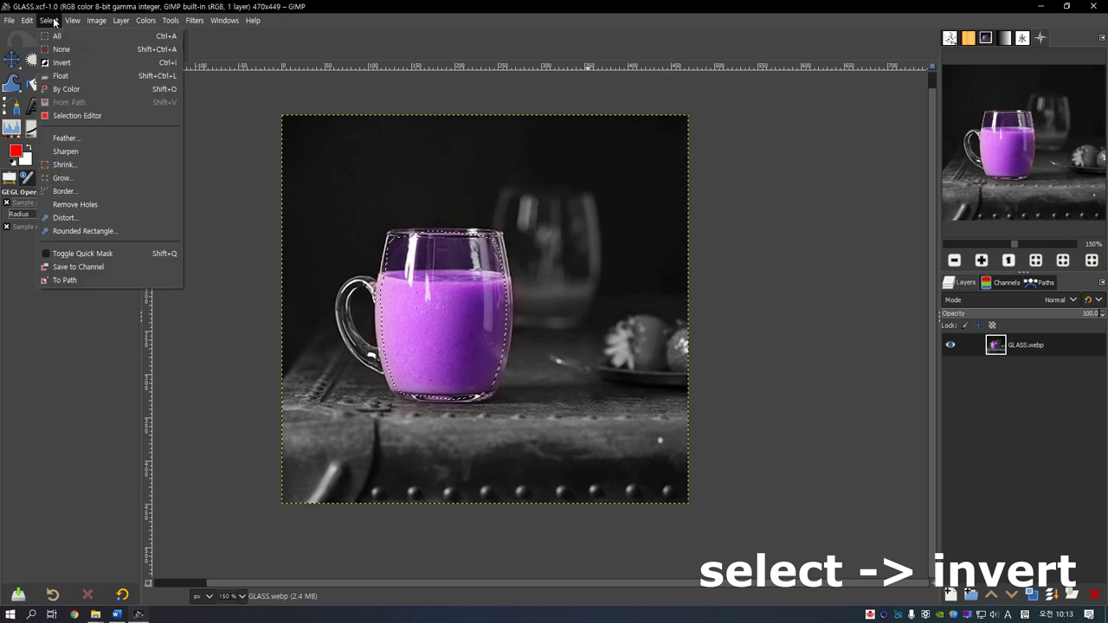
{"action": "left_click", "coordinate": [69, 63]}
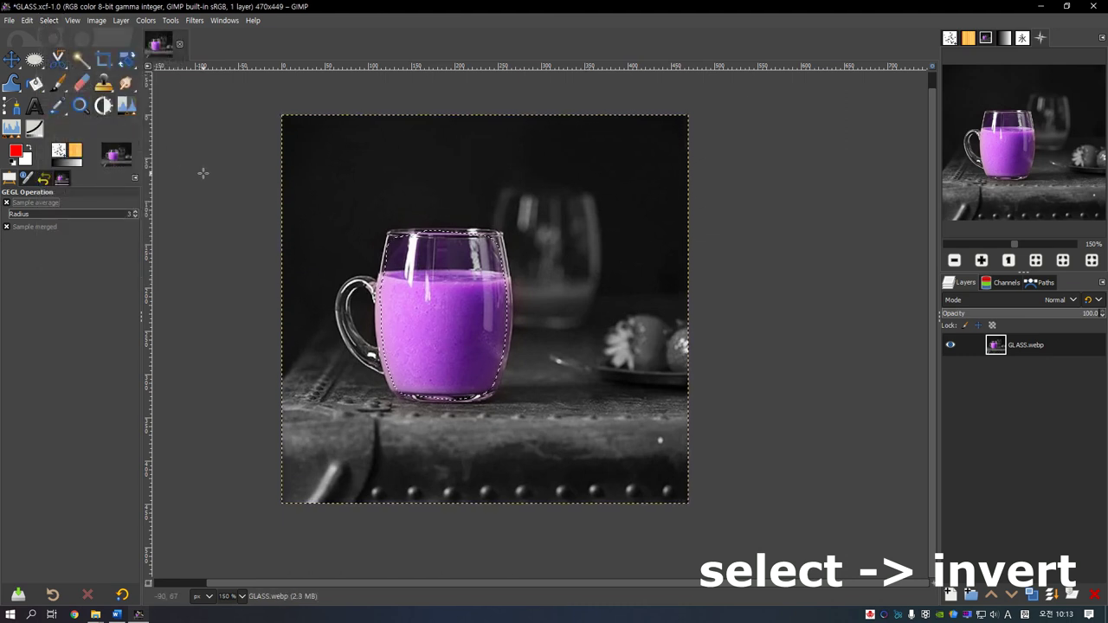
Apply a Zoom Motion Blur with blurring factor about 0.62 to the grey background
{"action": "left_click", "coordinate": [195, 19]}
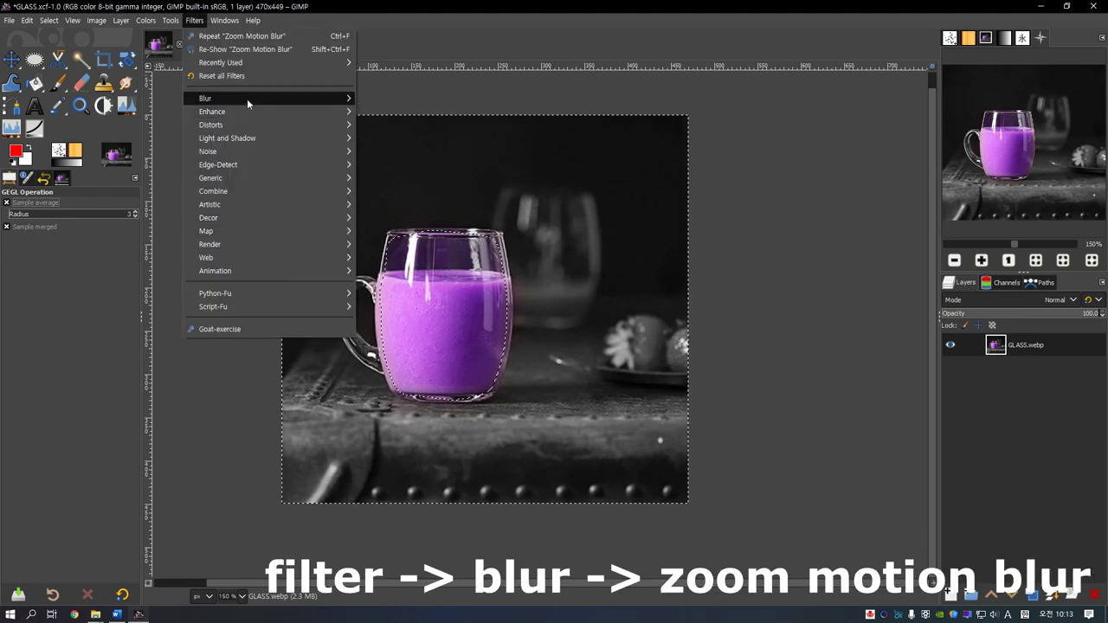
{"action": "mouse_move", "coordinate": [260, 98]}
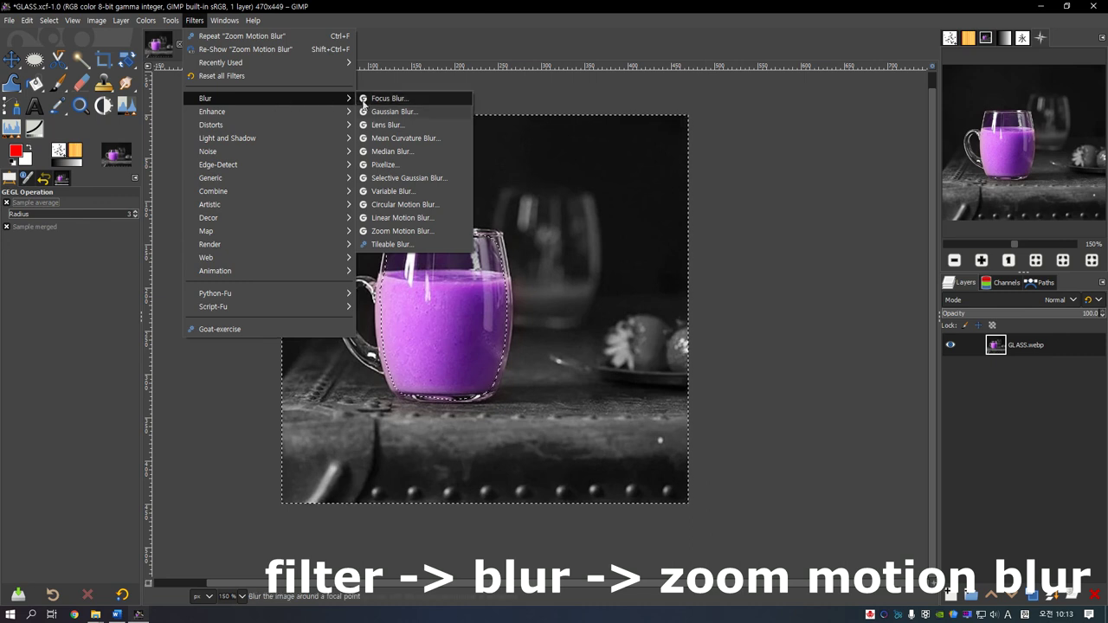
{"action": "left_click", "coordinate": [385, 232]}
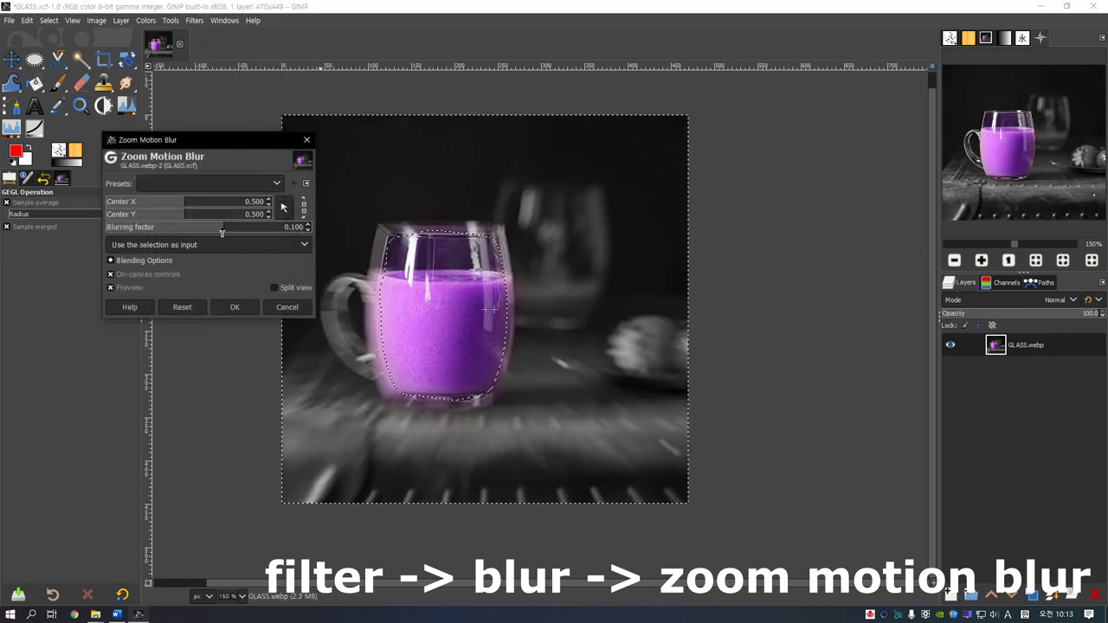
{"action": "left_click_drag", "start_coordinate": [225, 222], "coordinate": [264, 228]}
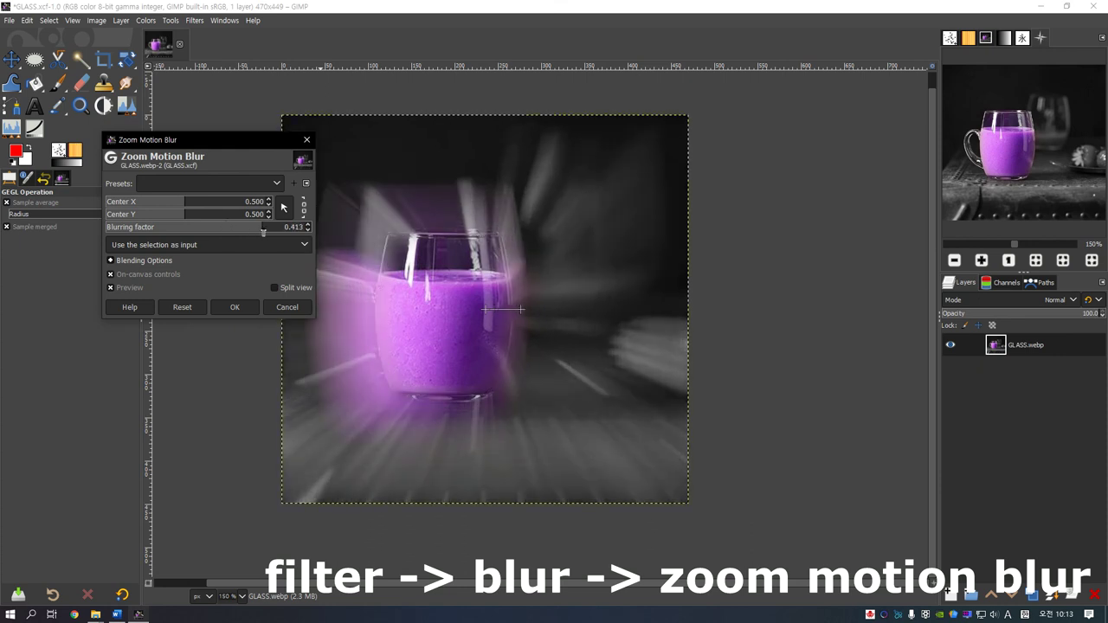
{"action": "left_click_drag", "start_coordinate": [264, 231], "coordinate": [279, 236]}
{"action": "left_click", "coordinate": [245, 305]}
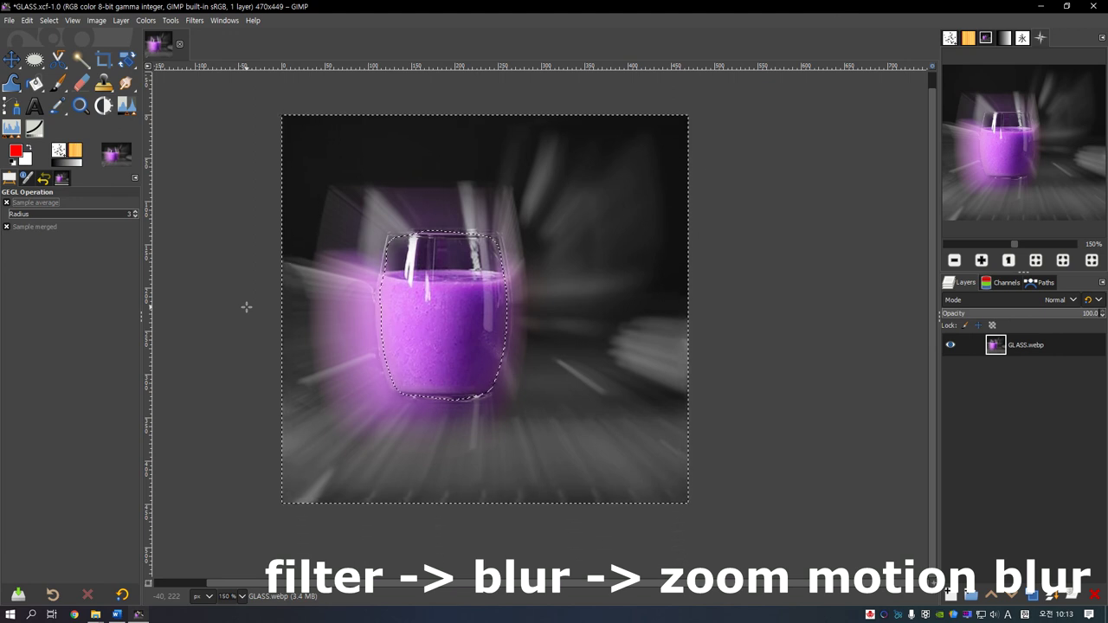
Select None to drop the selection around the purple glass
{"action": "left_click", "coordinate": [46, 22]}
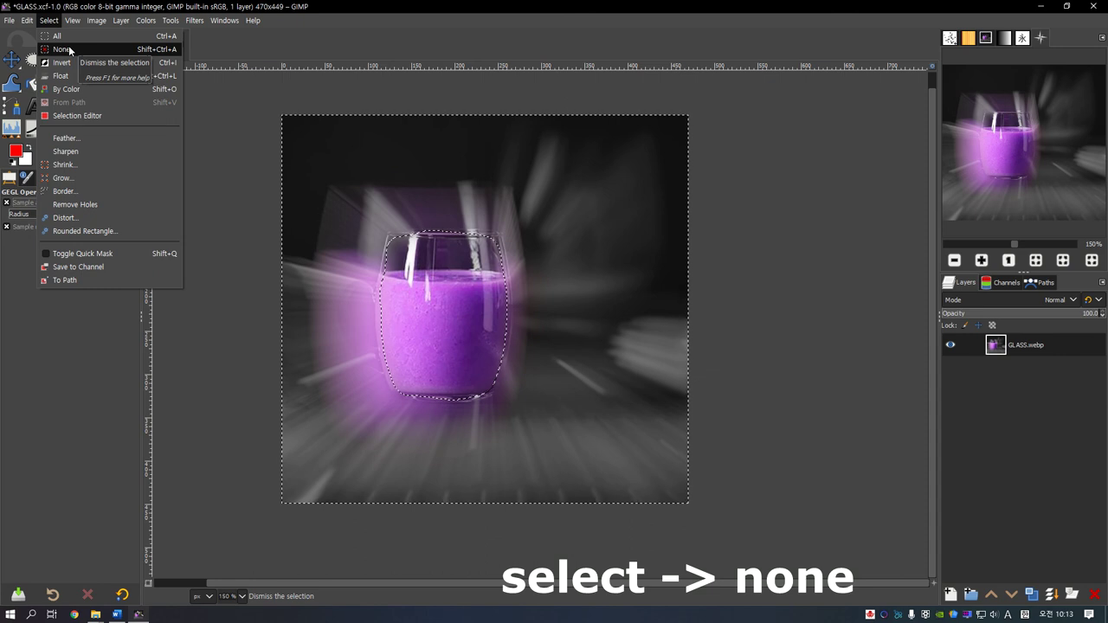
{"action": "left_click", "coordinate": [69, 50]}
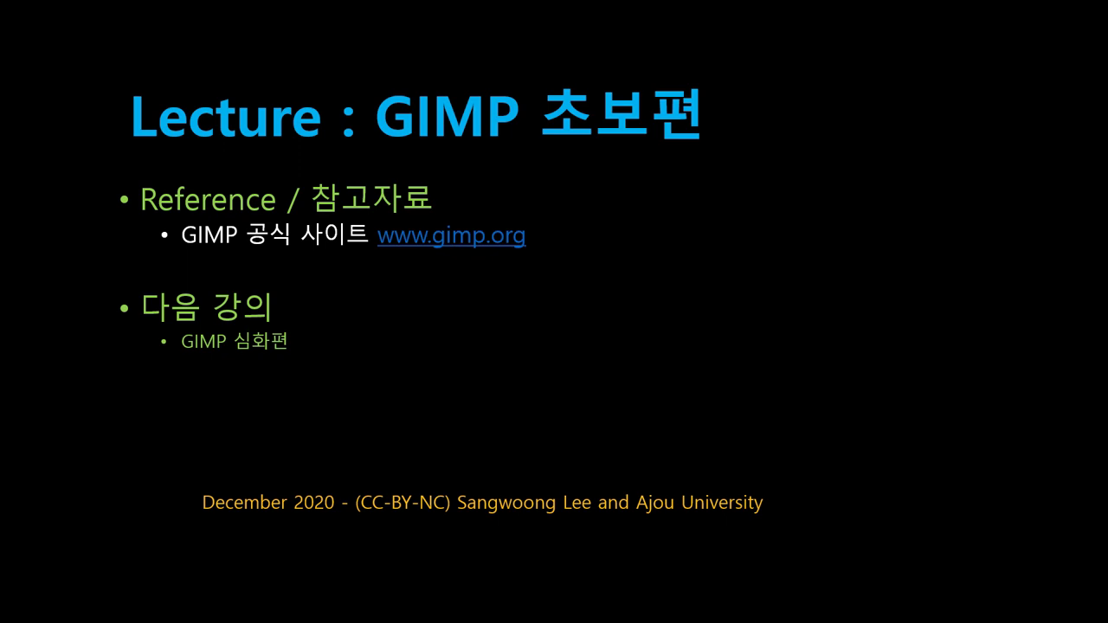
Advance the slideshow to the Software Tool Time credits slide
{"action": "left_click", "coordinate": [546, 217]}
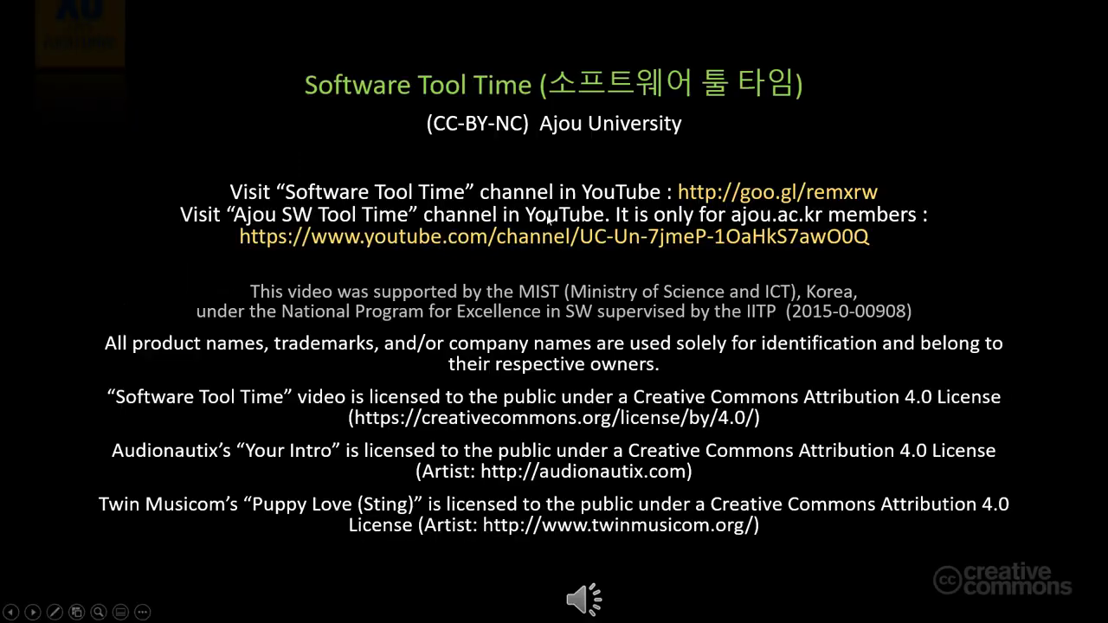